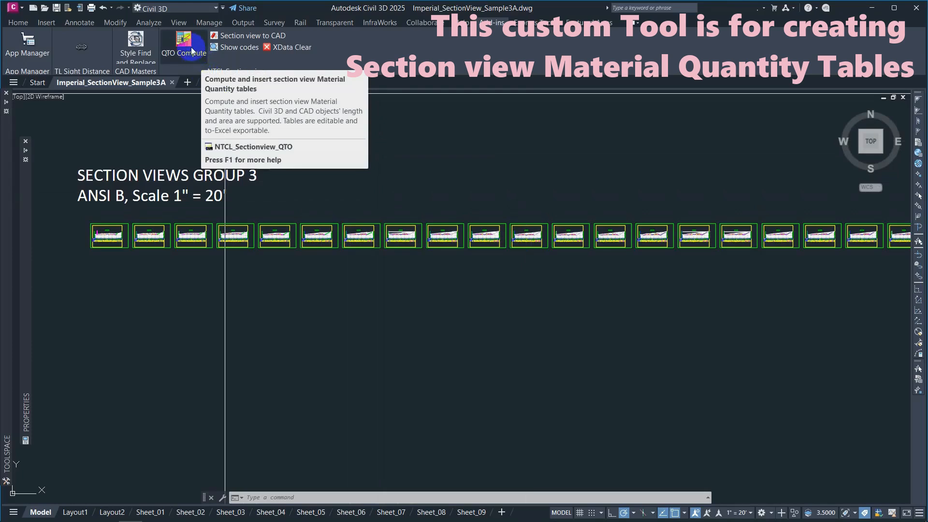
# Step: Open the QTO Compute tool and choose alignment Centerline (1) with sample line group SLG-1
pyautogui.click(192, 51)
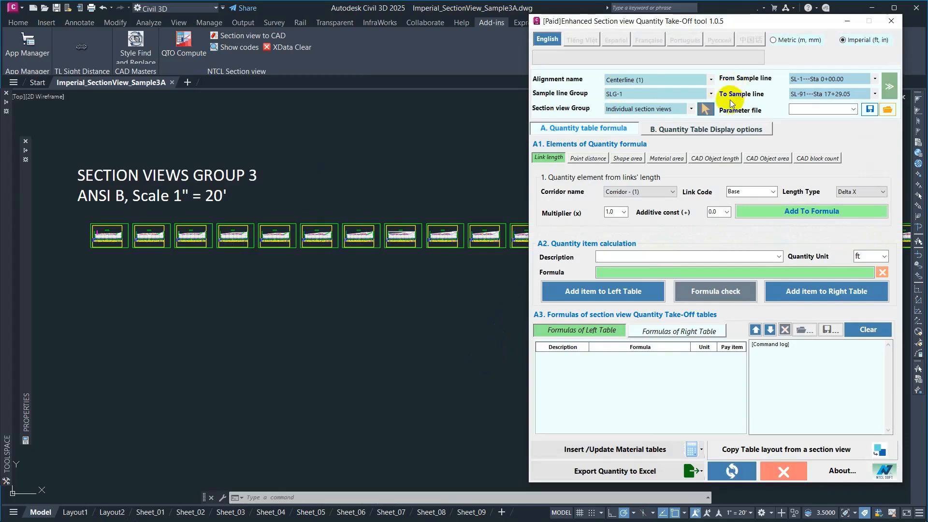
pyautogui.click(709, 81)
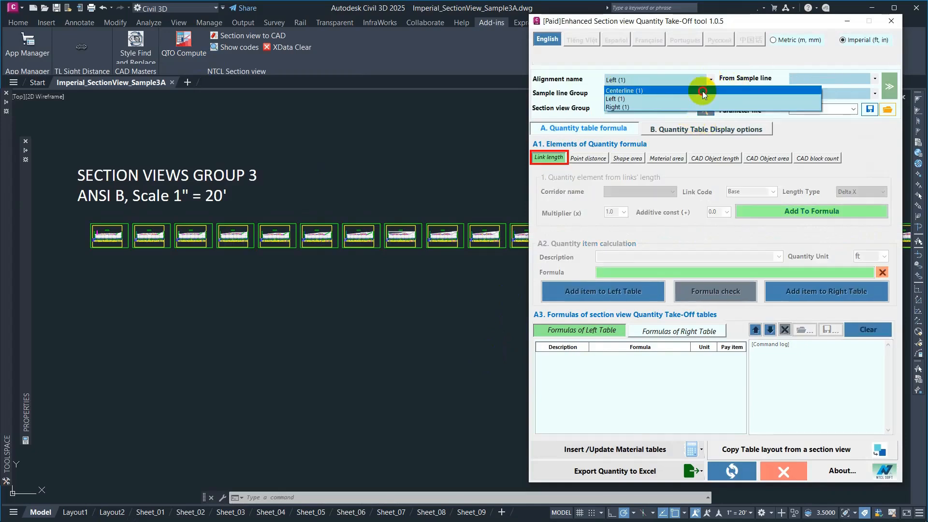
pyautogui.click(703, 91)
pyautogui.click(711, 93)
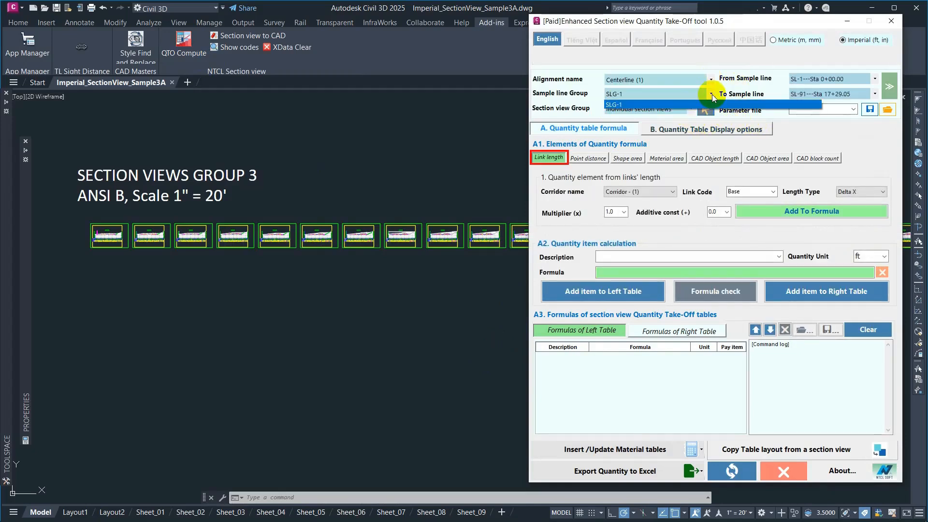
pyautogui.click(709, 102)
# Step: Set the section view group for the quantity take-off to Section View Group - 2
pyautogui.click(693, 109)
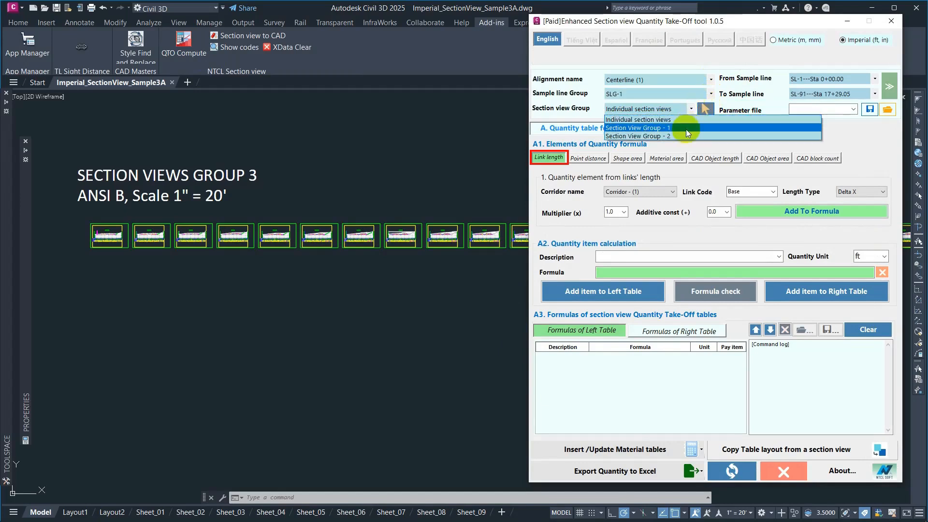
pyautogui.click(686, 129)
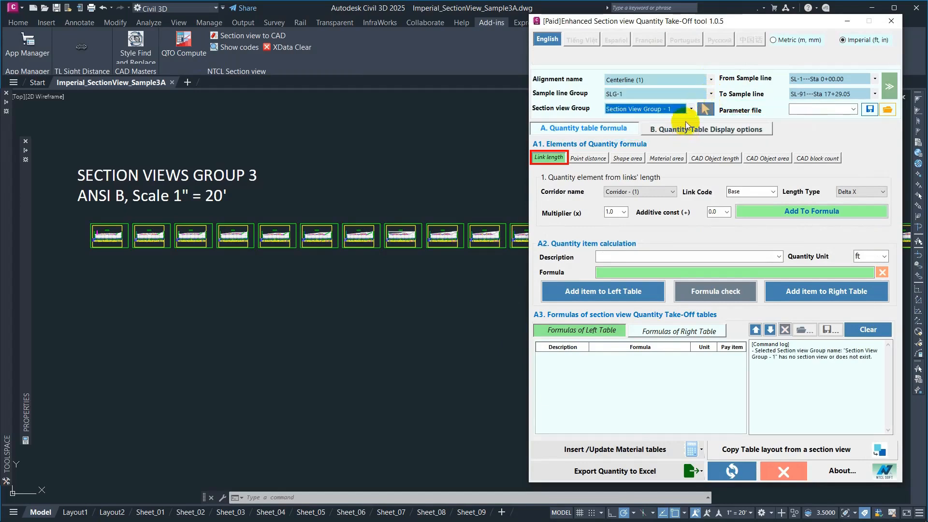
pyautogui.click(692, 110)
pyautogui.click(678, 137)
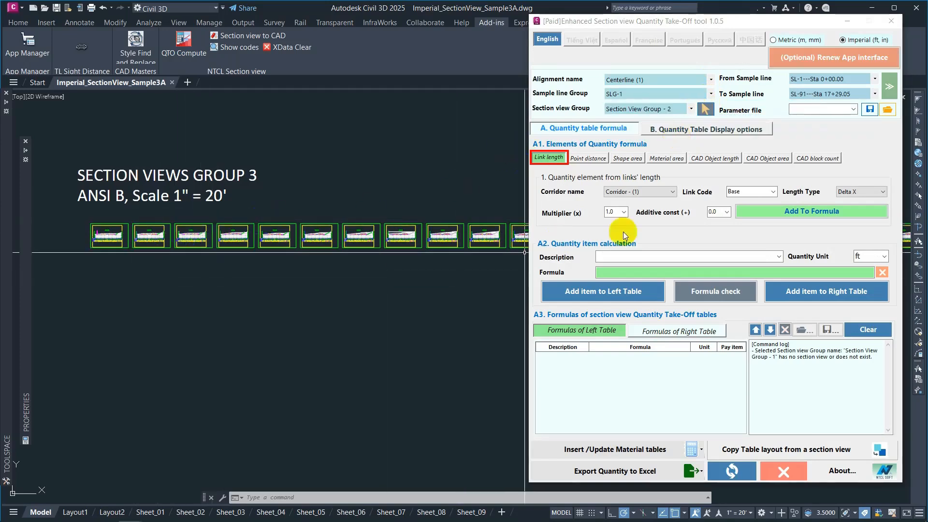
# Step: Add a link length element to the formula with link code Pave, length type Delta X, multiplier 1.0 and additive constant 0.0
pyautogui.click(557, 162)
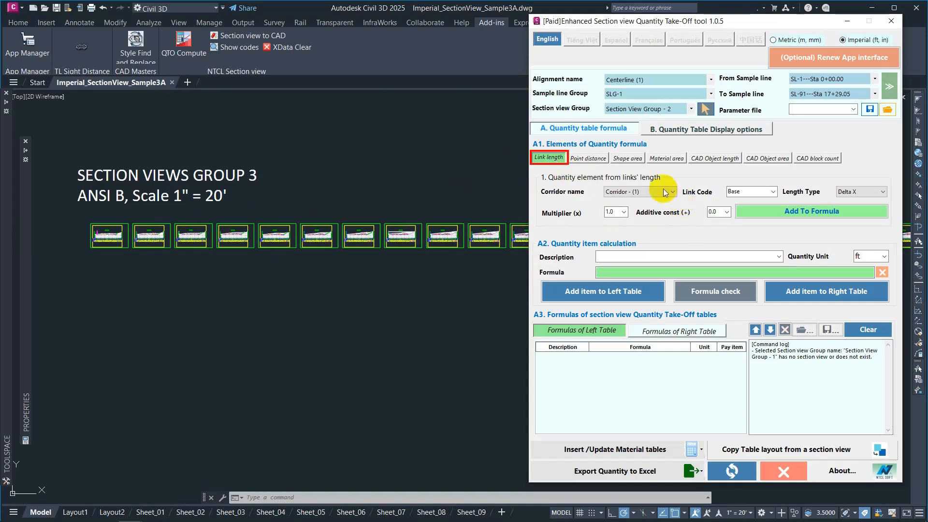
pyautogui.click(774, 194)
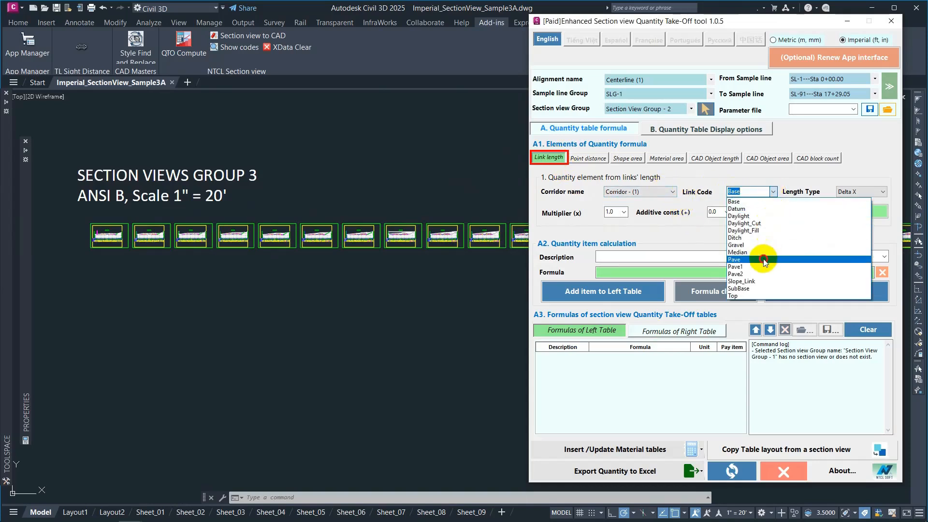
pyautogui.click(744, 260)
pyautogui.click(877, 194)
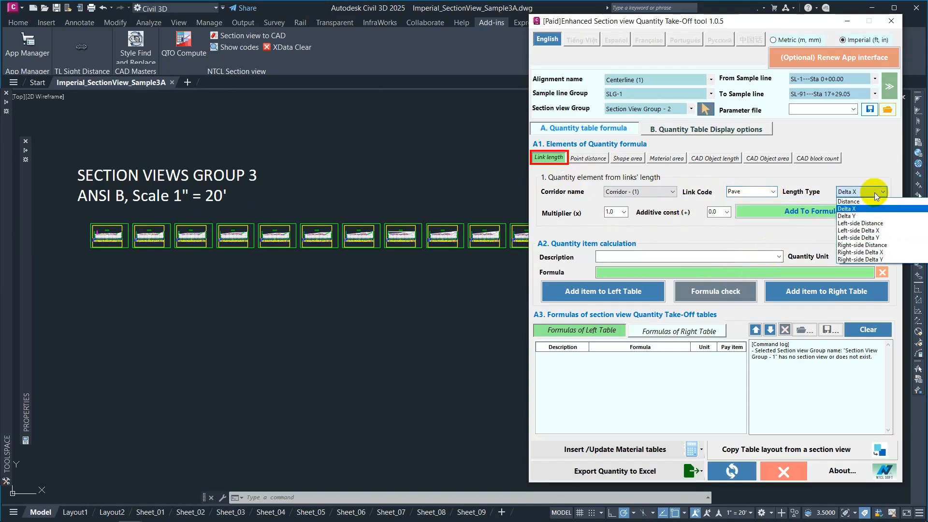
pyautogui.click(896, 209)
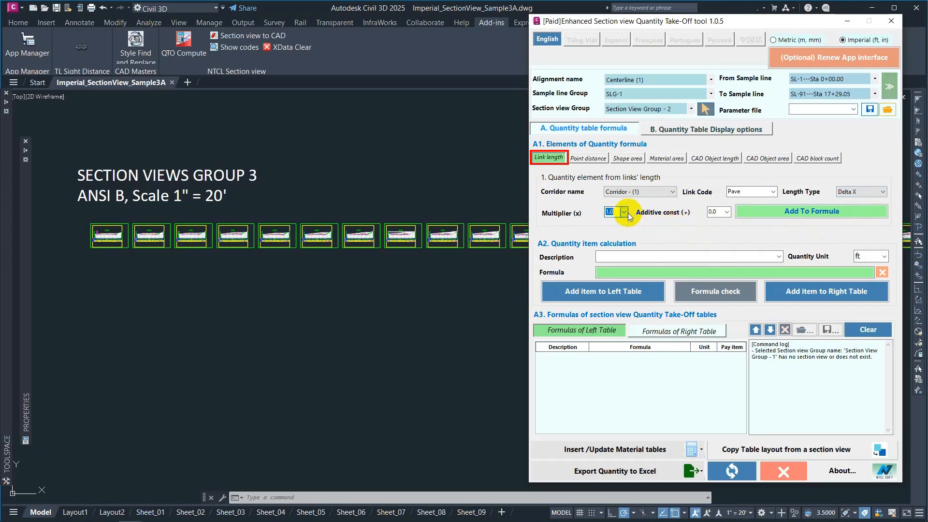
pyautogui.click(712, 212)
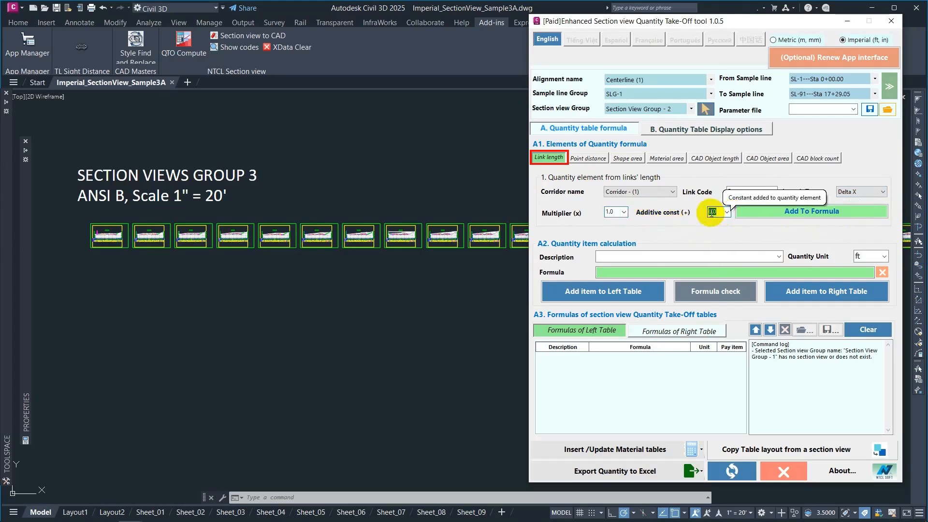
pyautogui.click(798, 213)
# Step: Describe the quantity item as "Pavement width" and add it to the left table
pyautogui.click(738, 256)
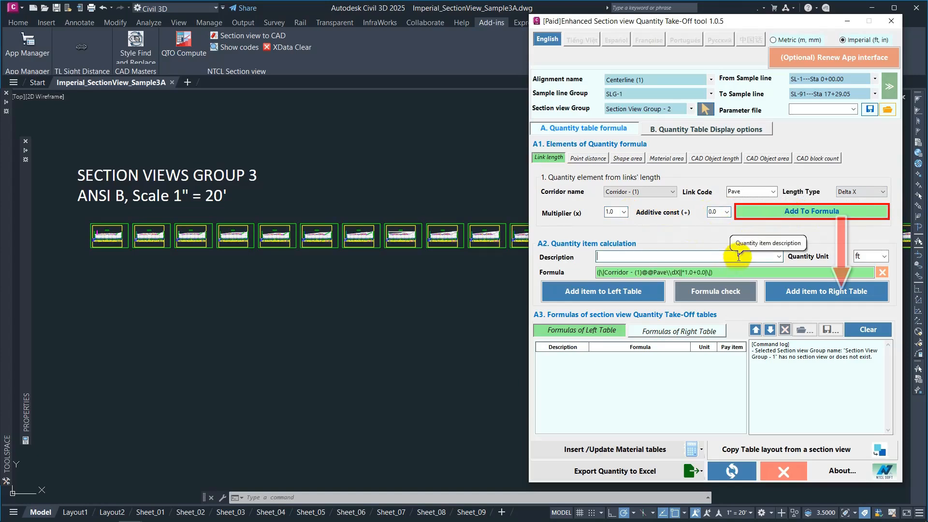
pyautogui.write('Pavement')
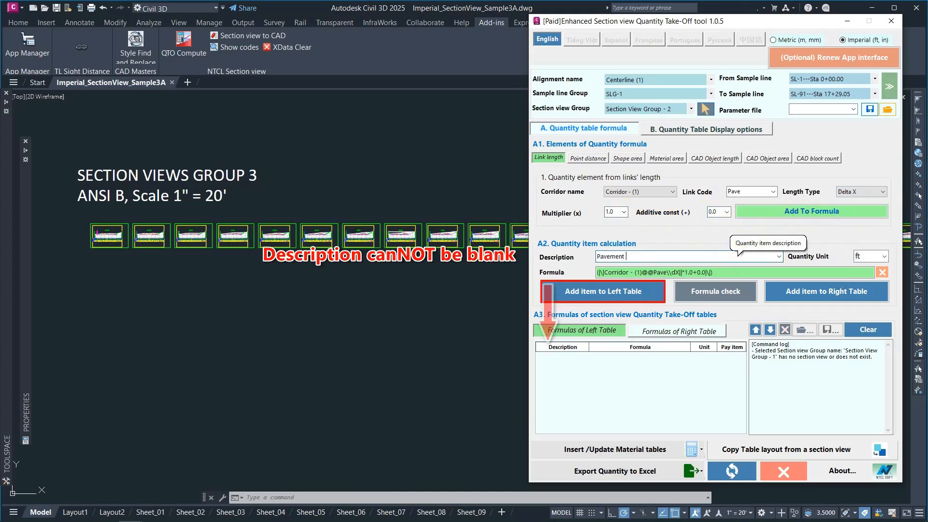
pyautogui.write(' width')
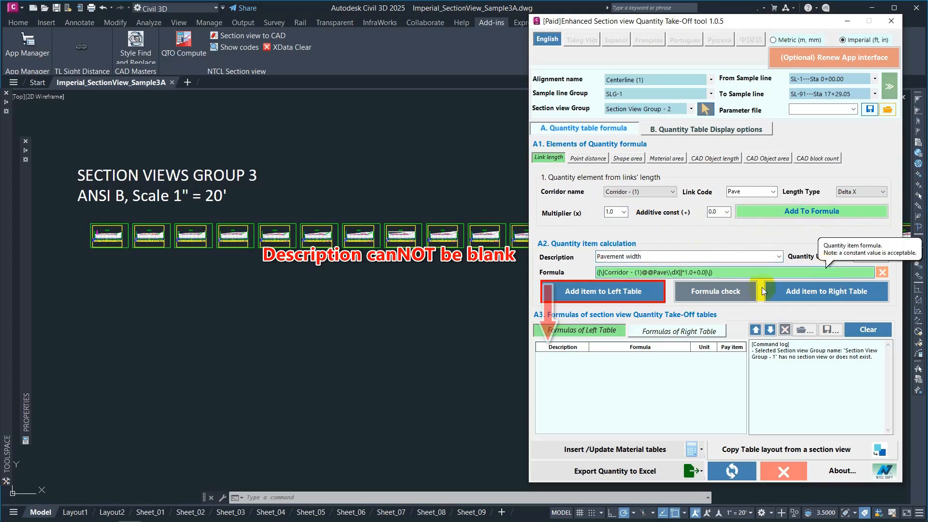
pyautogui.click(600, 292)
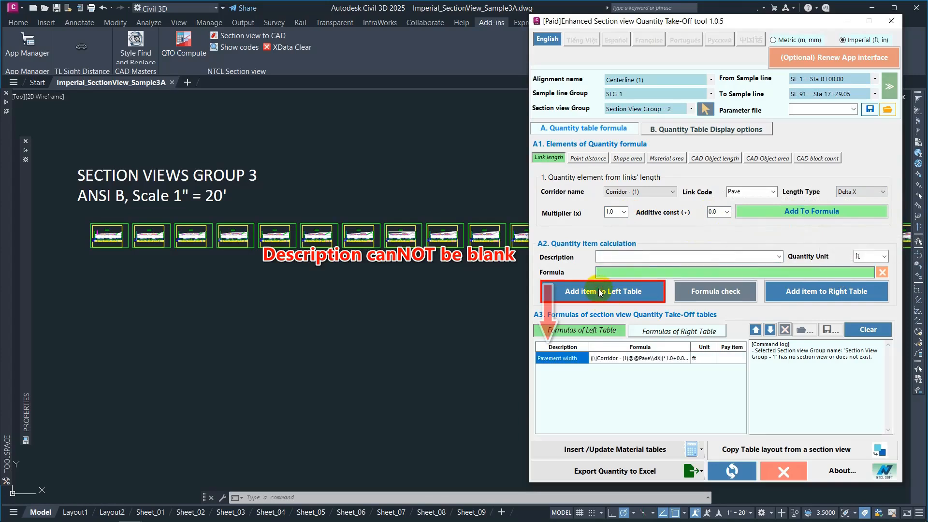
# Step: Enter A10032 as the pay item of the Pavement width row
pyautogui.click(719, 361)
pyautogui.click(730, 357)
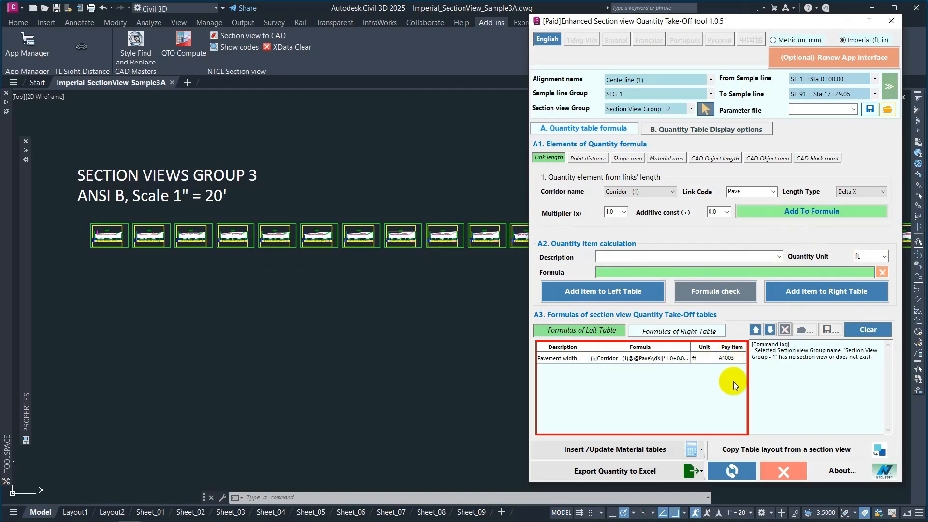
pyautogui.write('32')
pyautogui.click(758, 372)
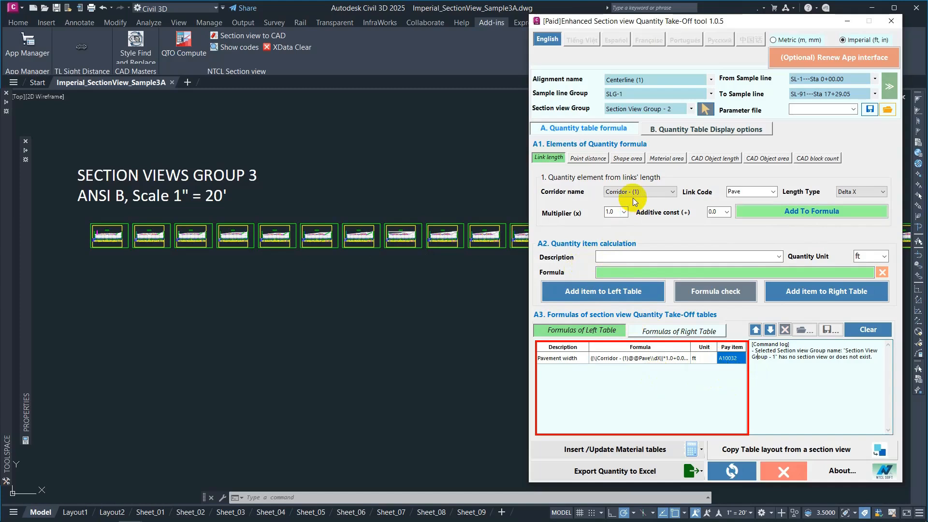
# Step: Switch to the point distance element and show the point, link and shape codes on the corridor section at station 0+00.00
pyautogui.click(588, 157)
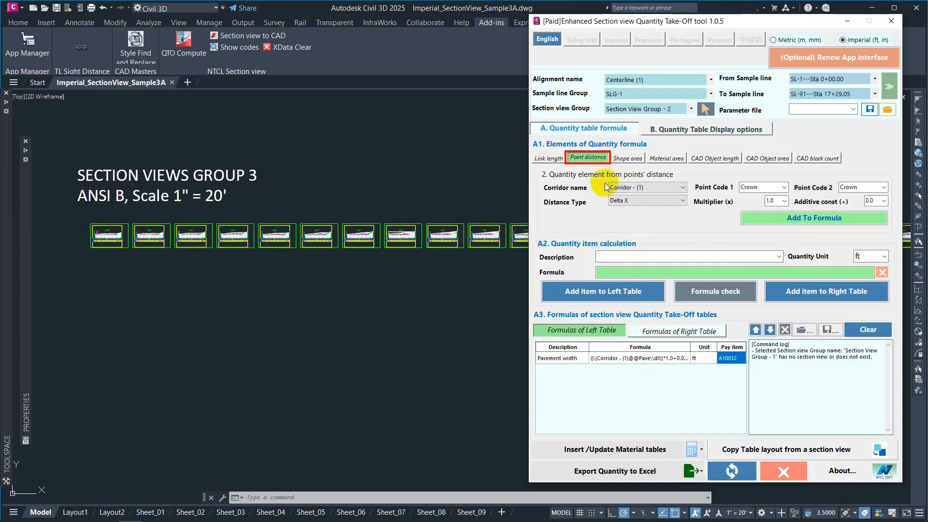
pyautogui.click(785, 188)
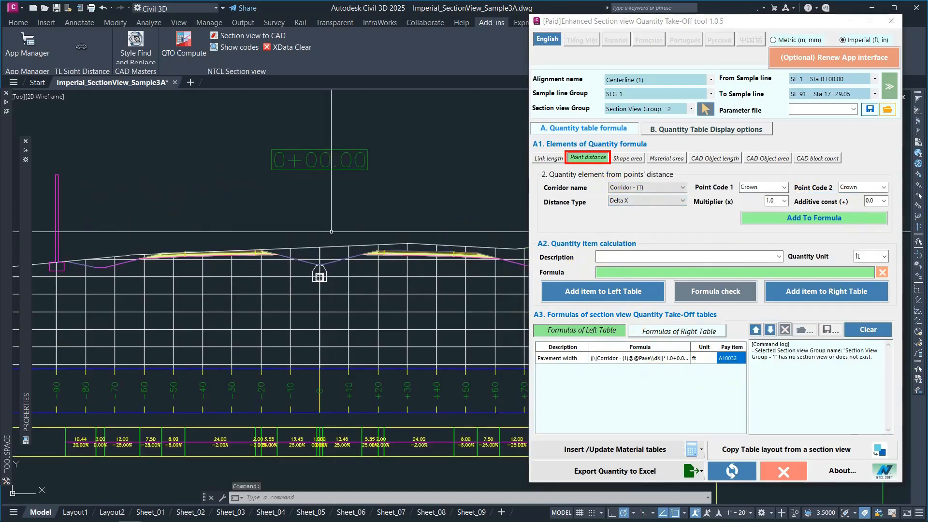
pyautogui.click(244, 51)
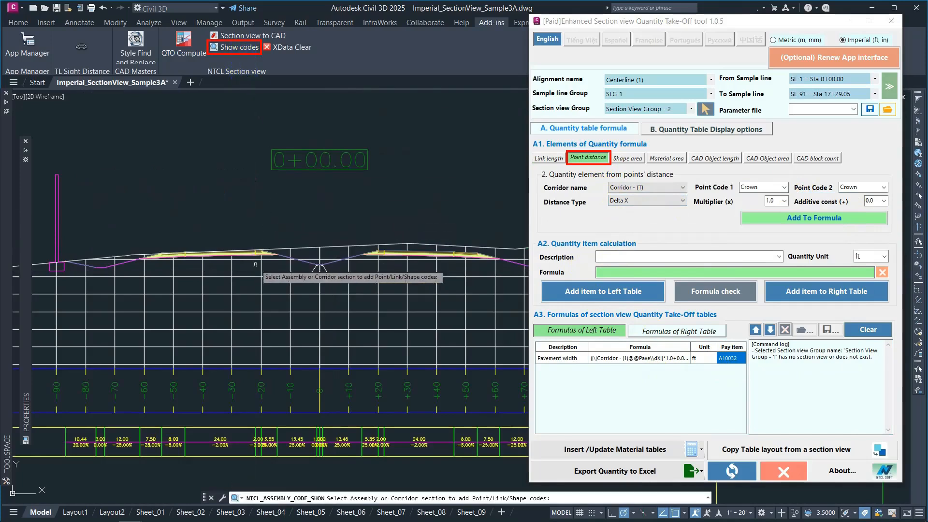
pyautogui.scroll(4, 286, 255)
pyautogui.click(296, 255)
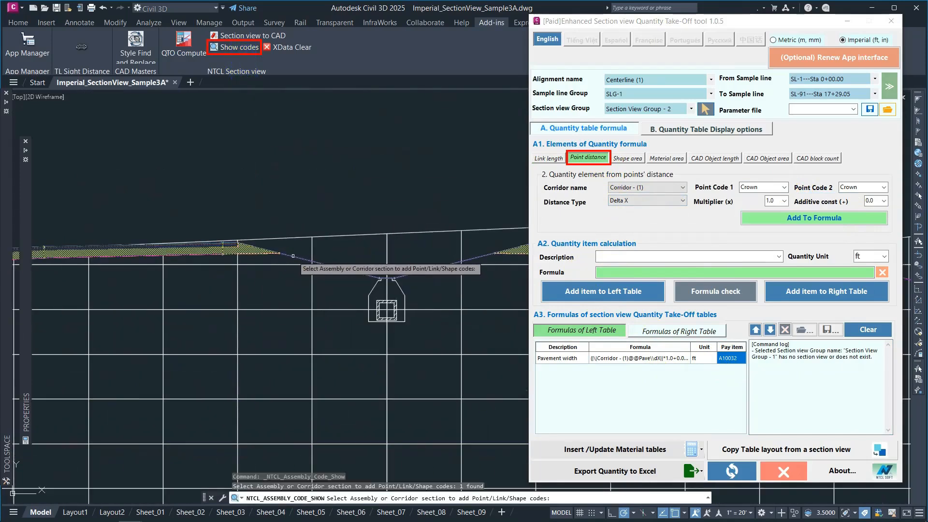
pyautogui.scroll(-3, 311, 254)
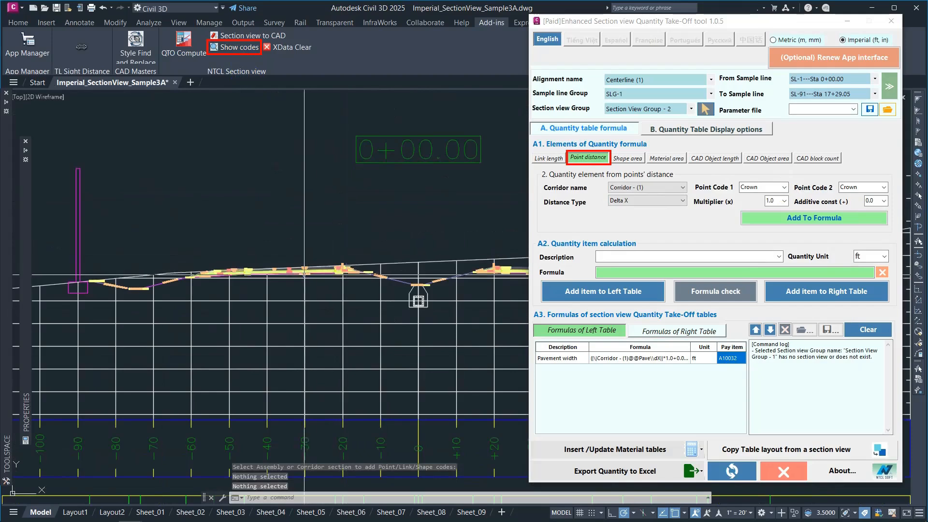
# Step: Examine the code labels along the corridor section from its leftmost to its rightmost daylight point
pyautogui.scroll(7, 218, 279)
pyautogui.scroll(-6, 210, 280)
pyautogui.press('Escape')
pyautogui.scroll(7, 149, 262)
pyautogui.click(144, 289)
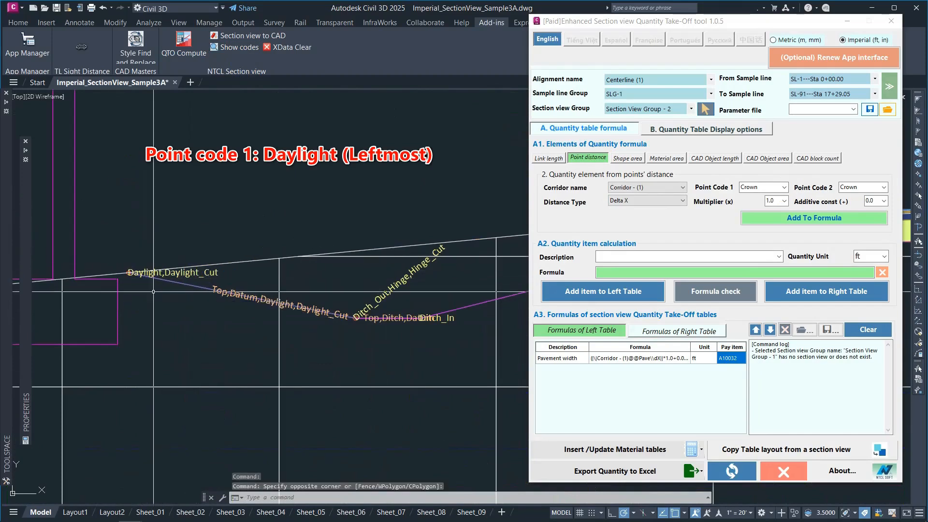
pyautogui.scroll(-2, 145, 290)
pyautogui.moveTo(331, 304); pyautogui.dragTo(115, 289, button='middle')
pyautogui.moveTo(418, 280)
pyautogui.mouseDown(button='middle')
pyautogui.moveTo(105, 289)
pyautogui.moveTo(83, 278)
pyautogui.mouseUp(button='middle')
pyautogui.moveTo(402, 315); pyautogui.dragTo(88, 293, button='middle')
pyautogui.moveTo(392, 286); pyautogui.dragTo(102, 290, button='middle')
pyautogui.moveTo(310, 263); pyautogui.dragTo(116, 261, button='middle')
pyautogui.moveTo(384, 208)
pyautogui.mouseDown(button='middle')
pyautogui.moveTo(115, 203)
pyautogui.moveTo(351, 214)
pyautogui.moveTo(329, 223)
pyautogui.mouseUp(button='middle')
pyautogui.scroll(4, 355, 178)
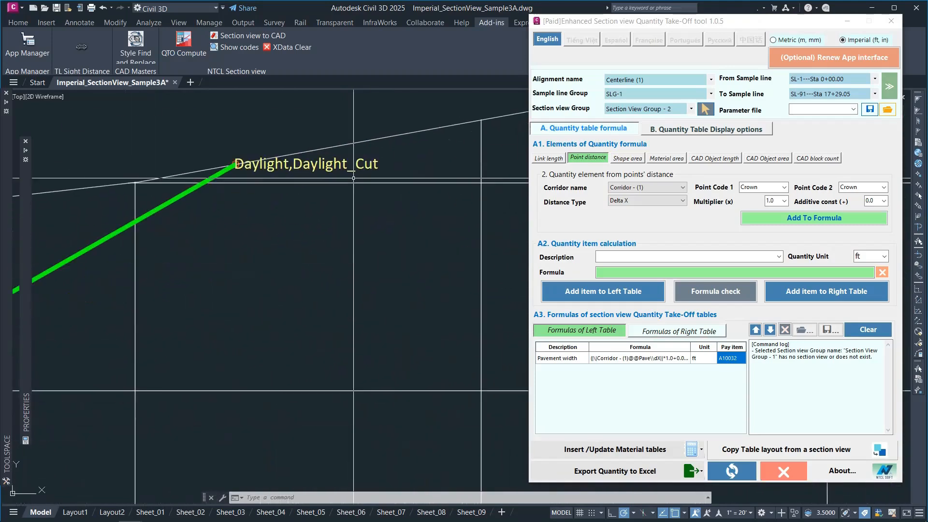
# Step: Add a "Land Acquisition" item to the left table, using the Delta X distance between points Daylight and Daylight with additive constant 18
pyautogui.click(785, 188)
pyautogui.click(785, 233)
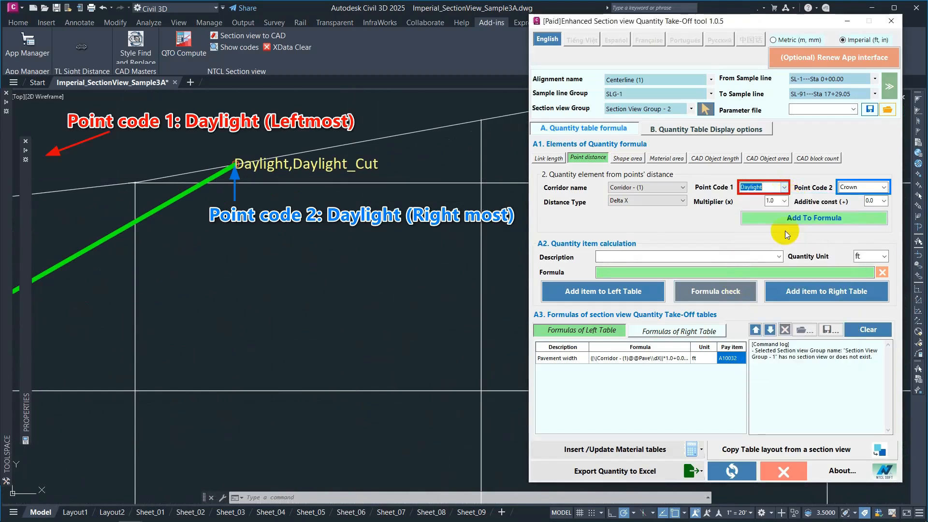
pyautogui.click(884, 189)
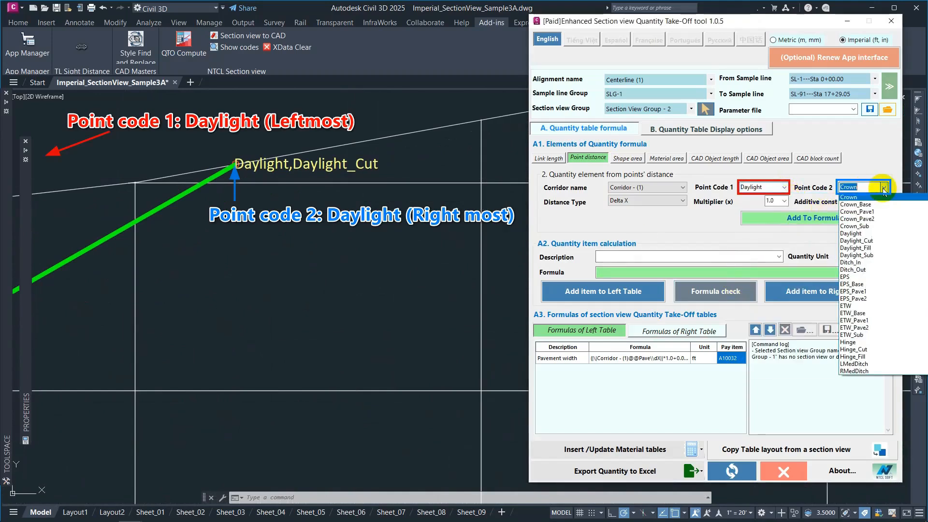
pyautogui.click(882, 233)
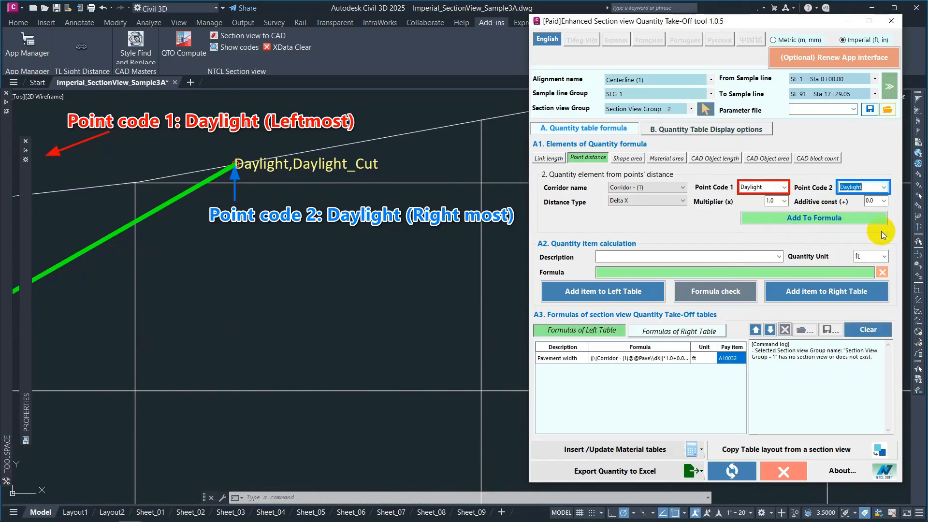
pyautogui.click(878, 201)
pyautogui.write('18')
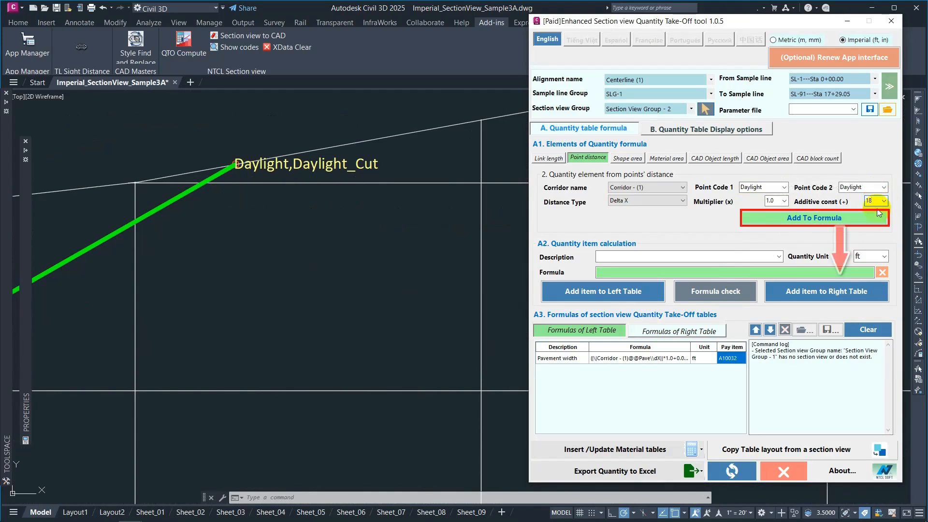
pyautogui.click(857, 223)
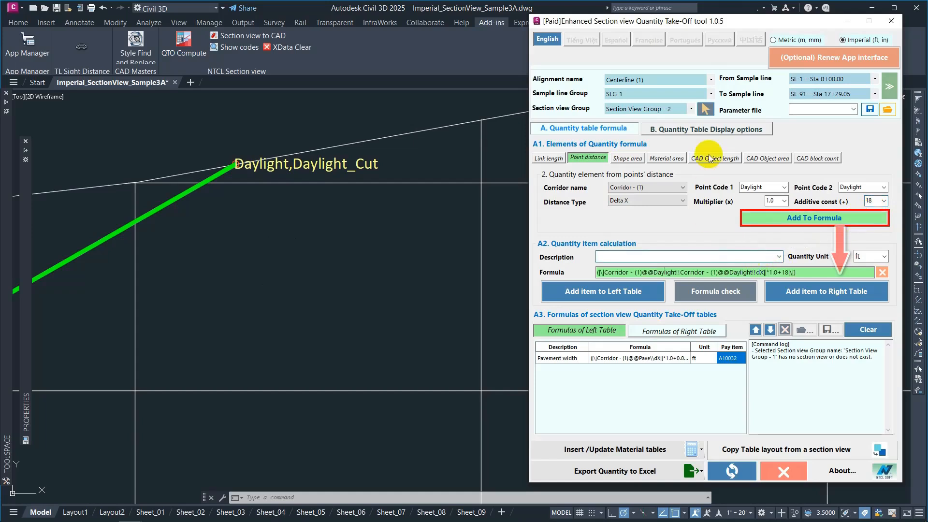
pyautogui.write('Land Acquisition')
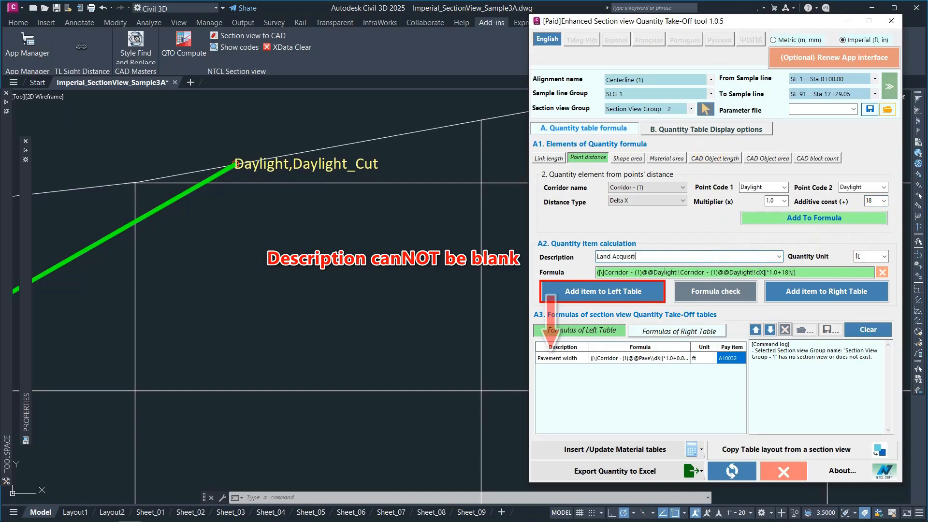
pyautogui.click(588, 292)
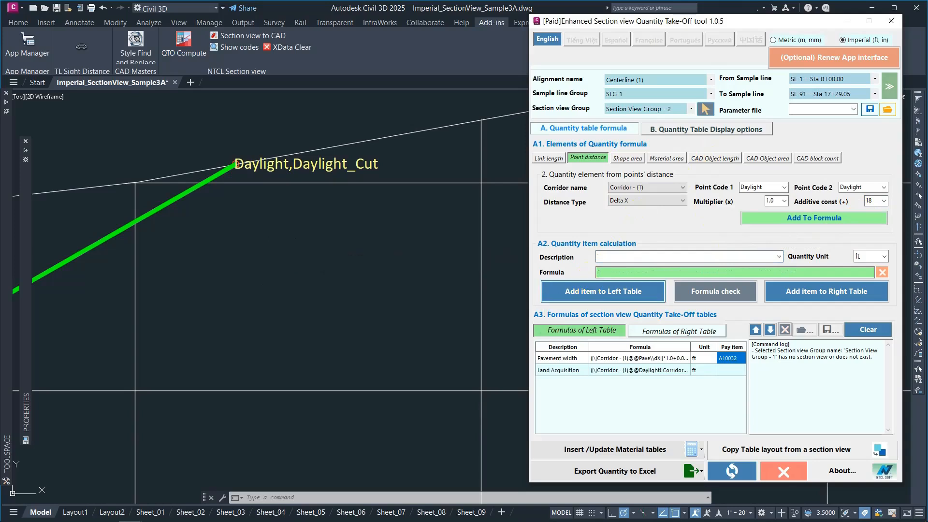
# Step: Switch to the CAD object length element and check the layer of the green slope polyline in its properties
pyautogui.click(472, 331)
pyautogui.scroll(-8, 460, 296)
pyautogui.moveTo(356, 315); pyautogui.dragTo(396, 305, button='middle')
pyautogui.scroll(-2, 396, 305)
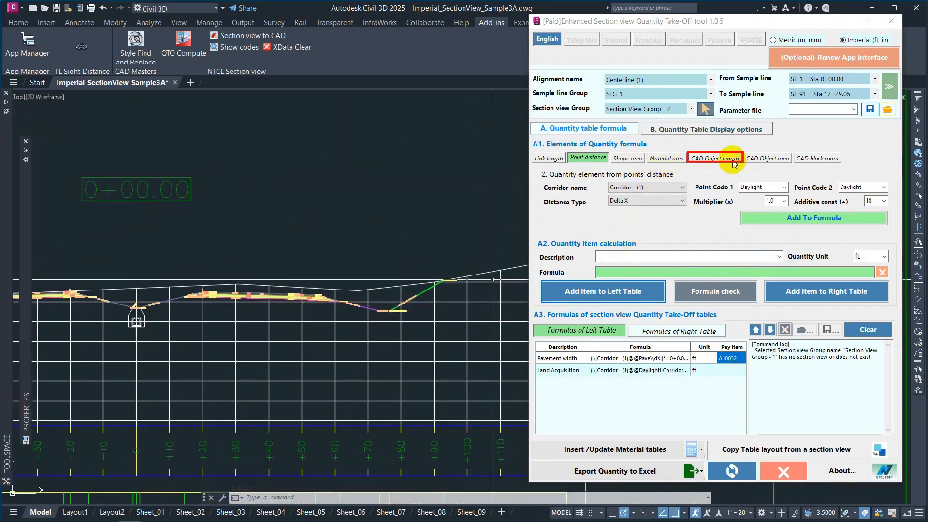
pyautogui.click(716, 158)
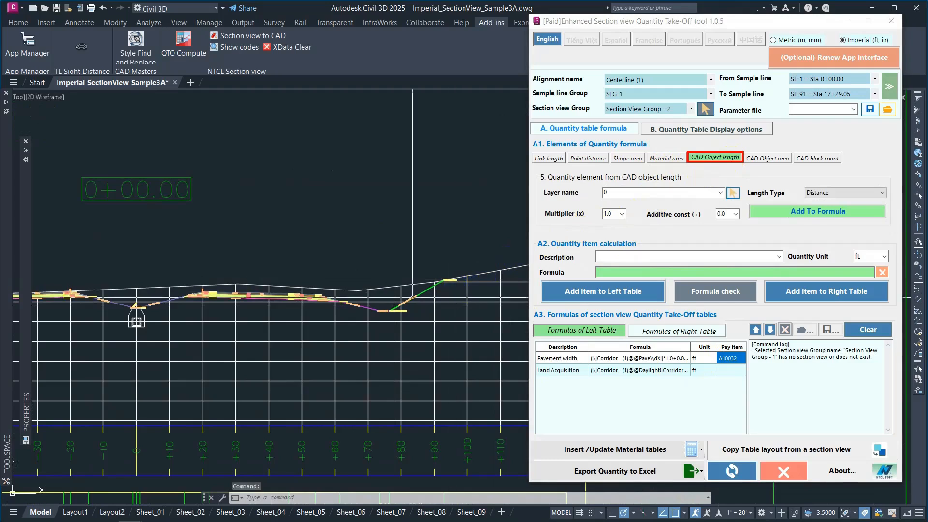
pyautogui.scroll(3, 416, 296)
pyautogui.click(454, 277)
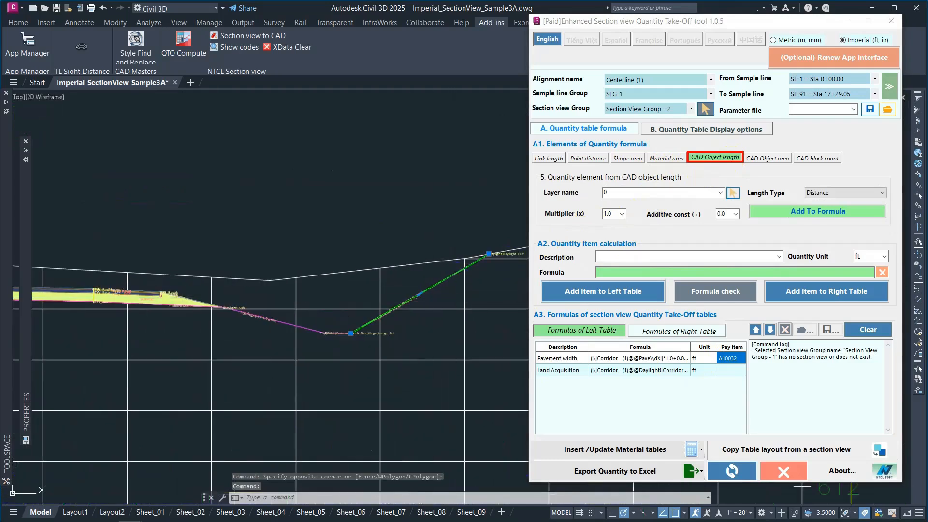
pyautogui.moveTo(23, 332)
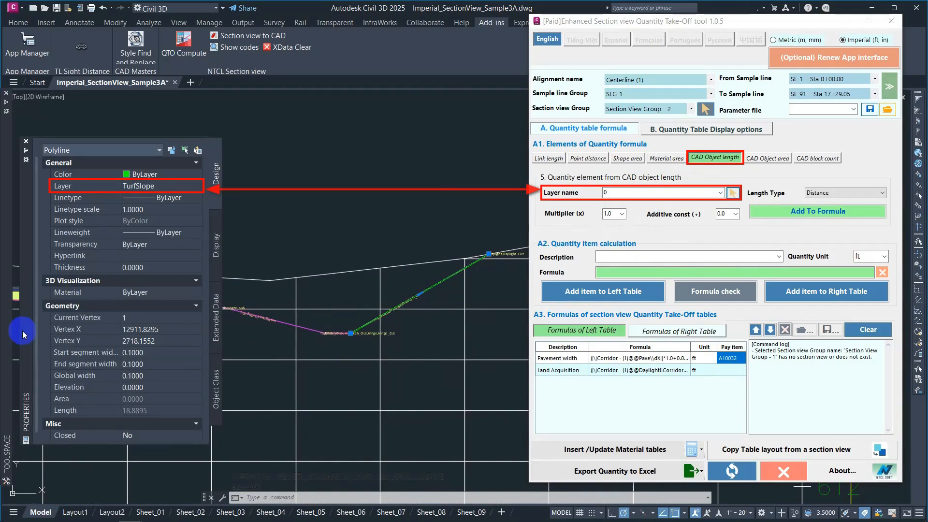
# Step: Set the CAD object length layer to TurfSlope by picking the green slope polyline in the section view
pyautogui.click(734, 193)
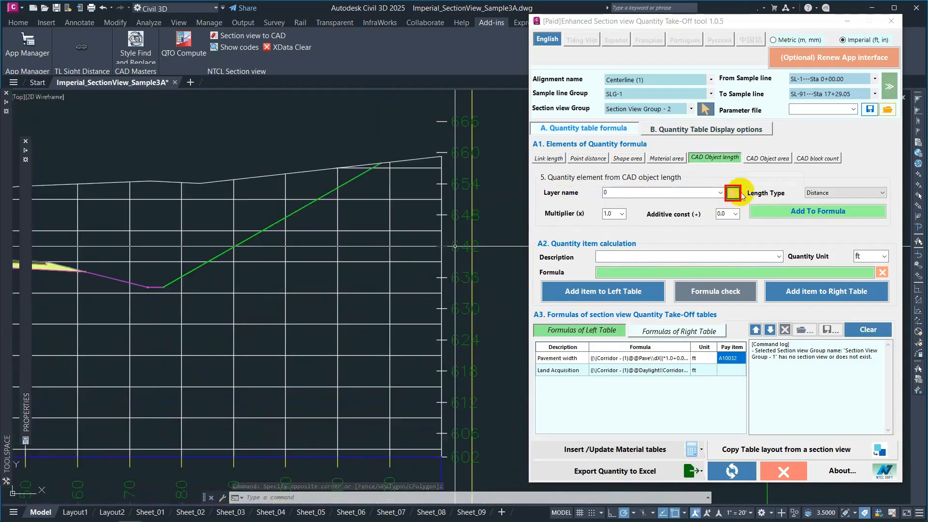
pyautogui.click(721, 193)
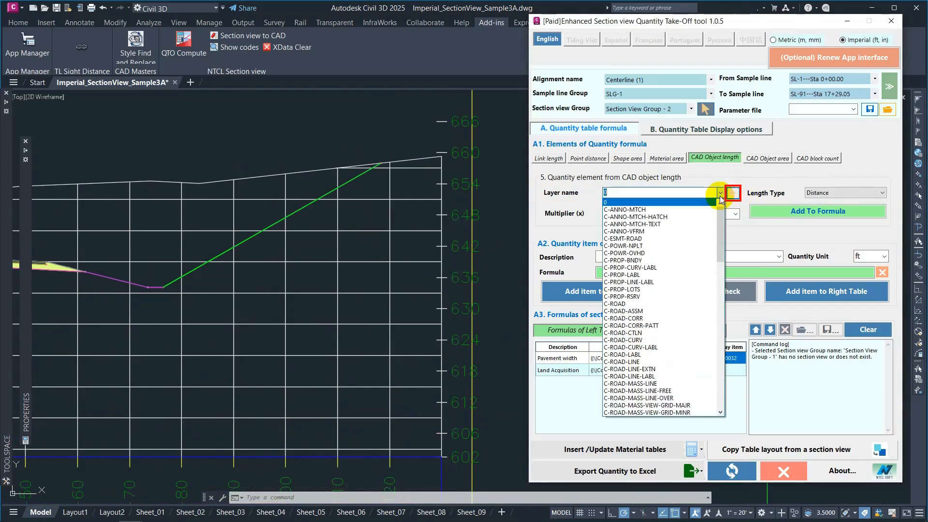
pyautogui.click(720, 196)
pyautogui.click(733, 193)
pyautogui.scroll(4, 351, 155)
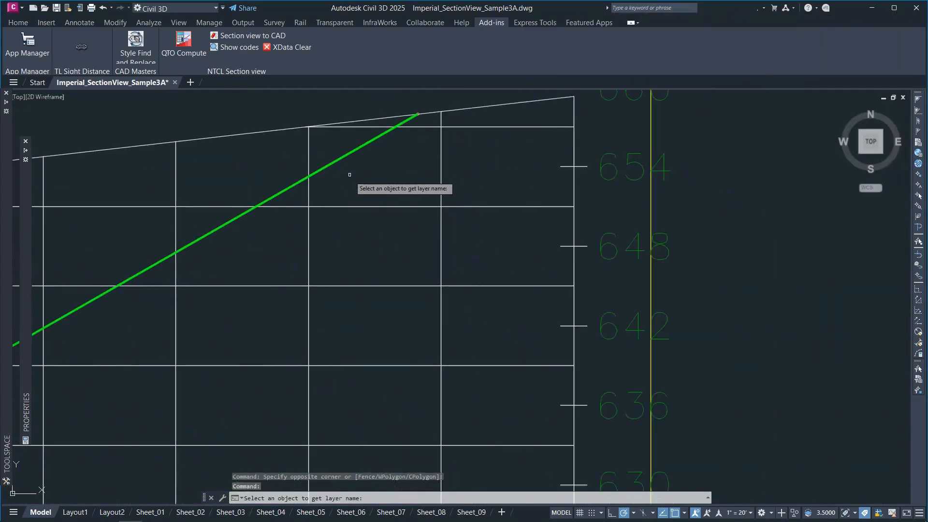
pyautogui.click(351, 155)
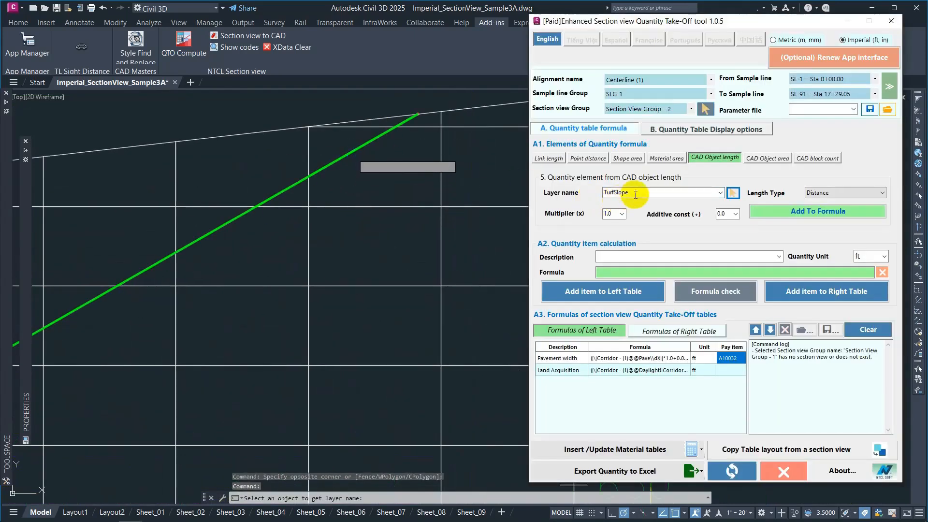
# Step: Add a "Turf slope" item to the left table, using the Distance length type for the TurfSlope layer
pyautogui.click(856, 194)
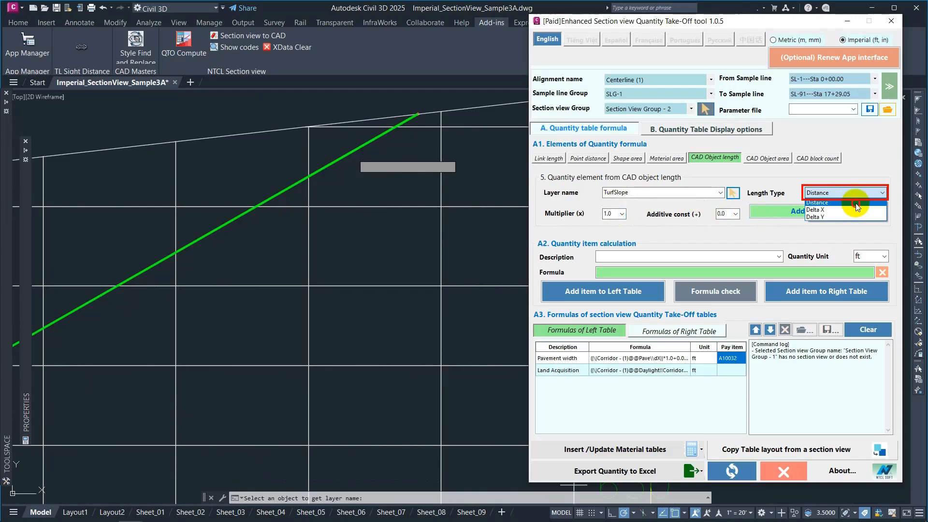
pyautogui.click(856, 203)
pyautogui.click(846, 212)
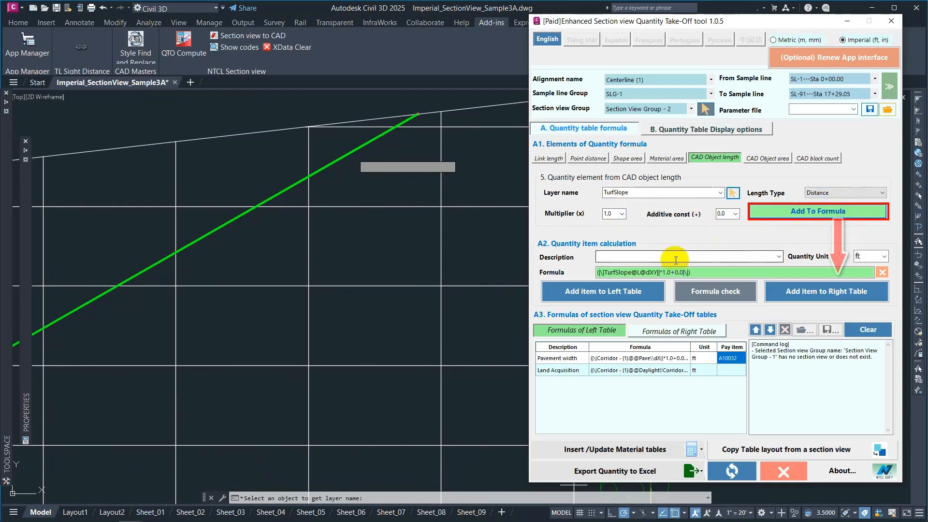
pyautogui.click(676, 259)
pyautogui.write('Turf slope')
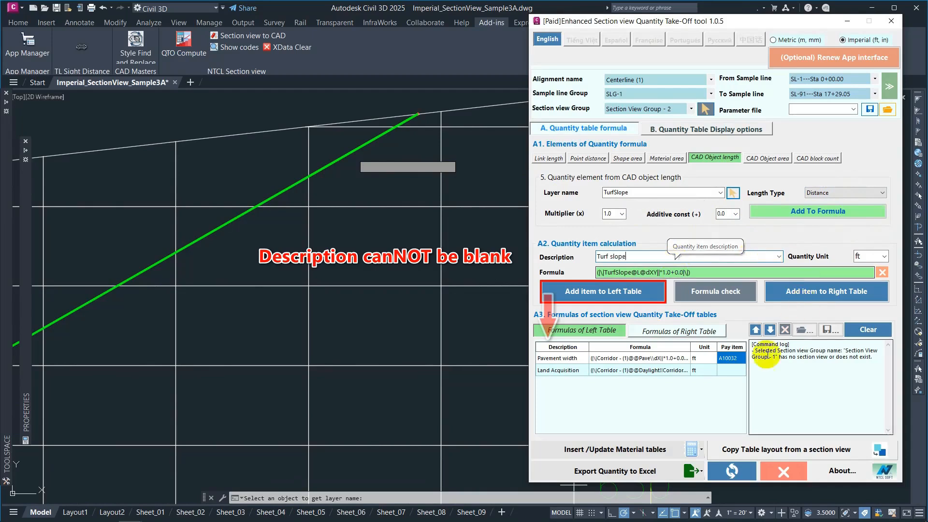
pyautogui.click(601, 292)
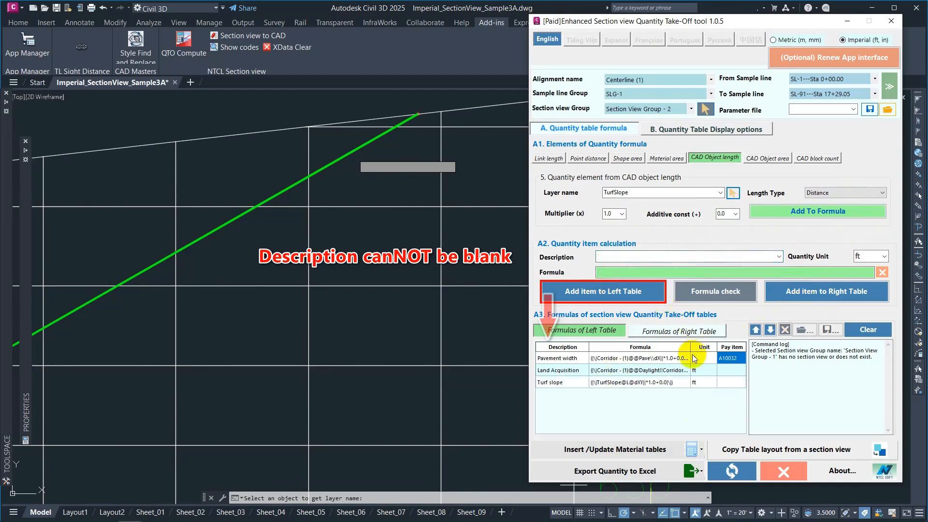
# Step: Select the magenta pole at offset -90 in the section at station 0+00.00 and check its properties
pyautogui.scroll(-15, 427, 305)
pyautogui.moveTo(292, 323); pyautogui.dragTo(627, 323, button='middle')
pyautogui.scroll(10, 305, 322)
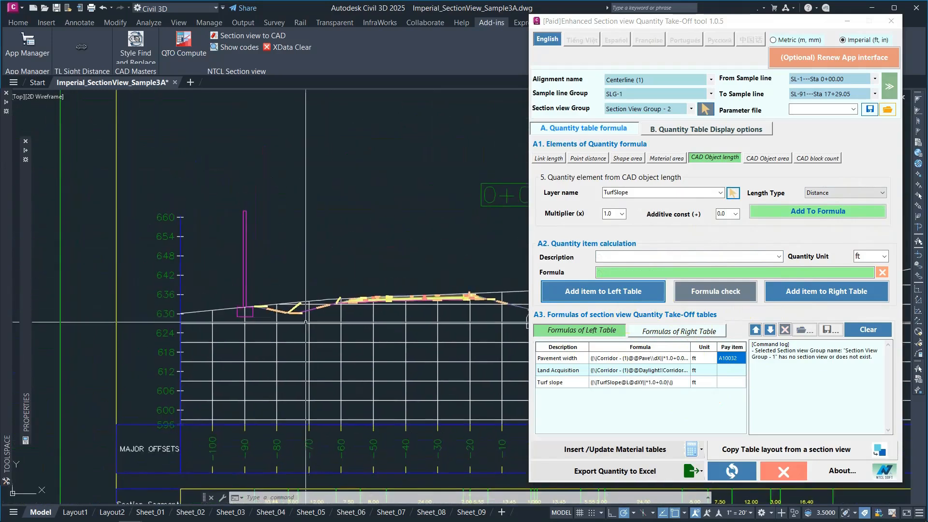
pyautogui.click(245, 314)
pyautogui.moveTo(28, 366)
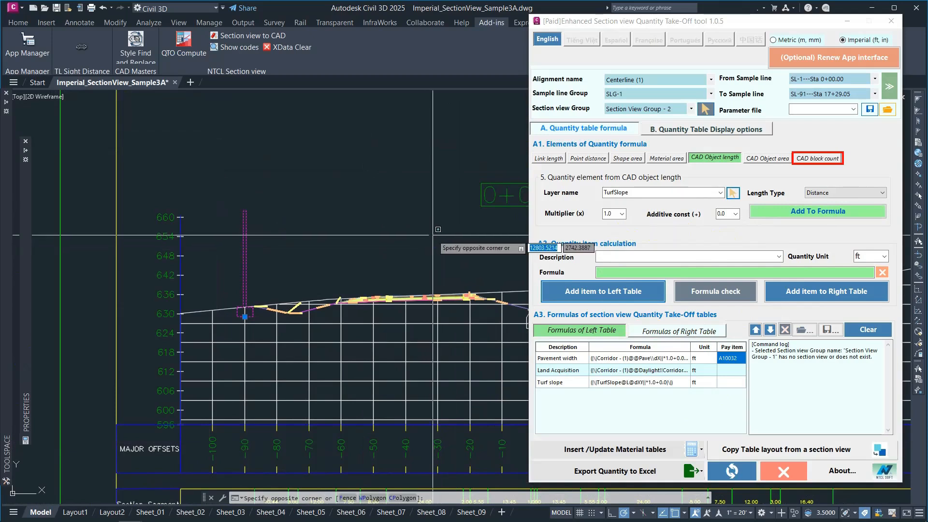
# Step: Switch to the CAD block count element and pick the magenta pole to use the Transmitter_Pole block
pyautogui.click(815, 160)
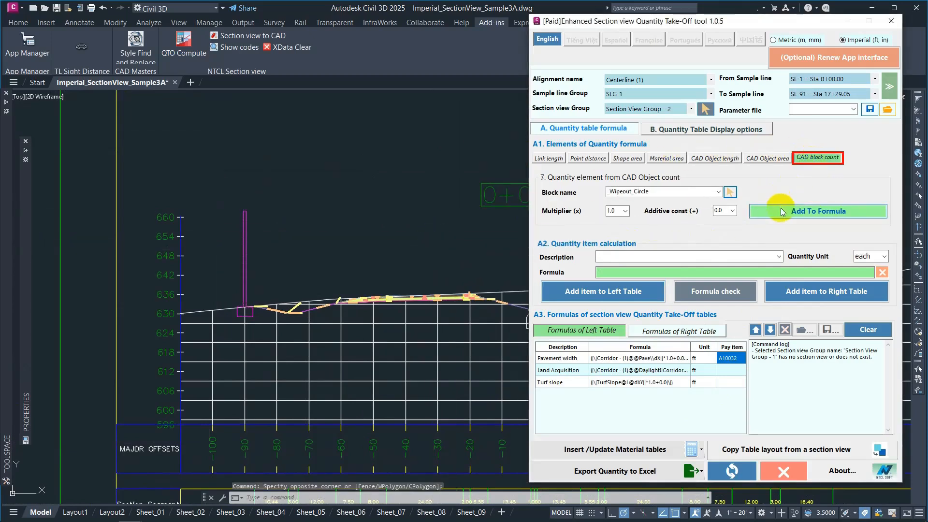
pyautogui.click(719, 193)
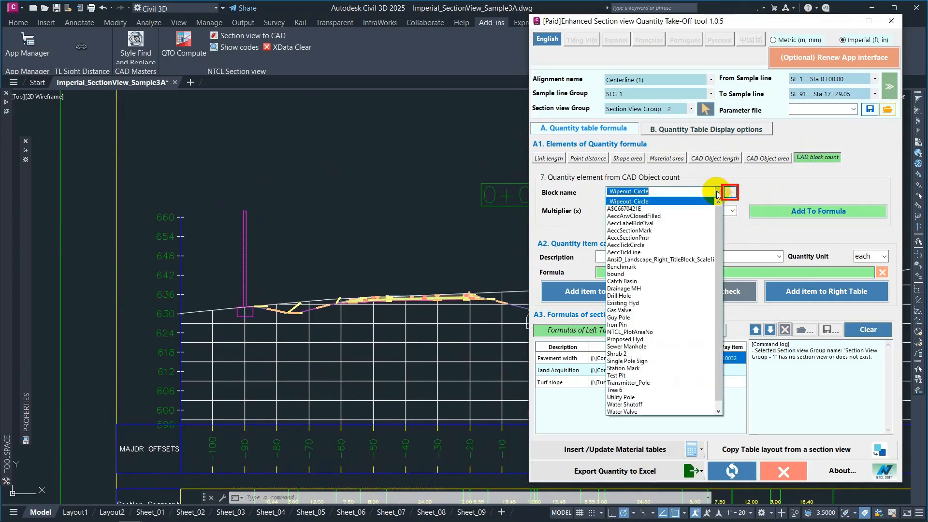
pyautogui.click(719, 193)
pyautogui.click(730, 193)
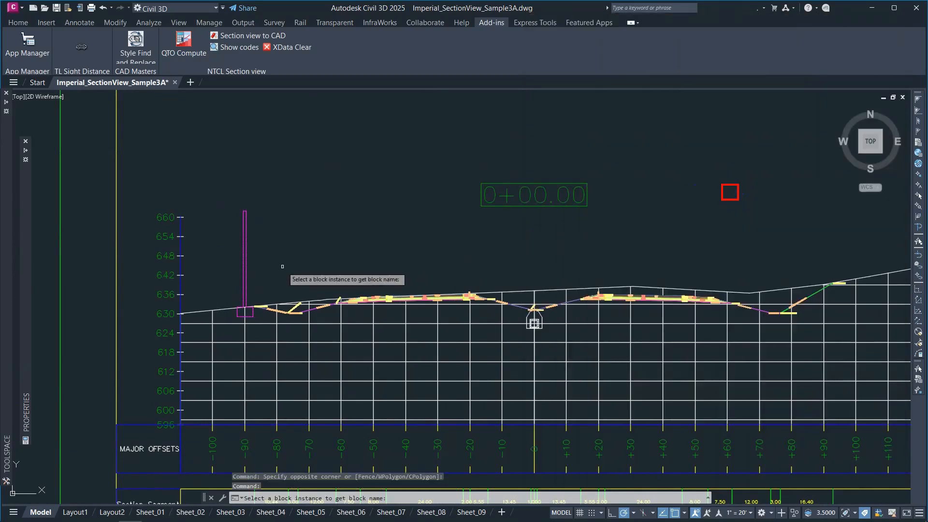
pyautogui.click(247, 274)
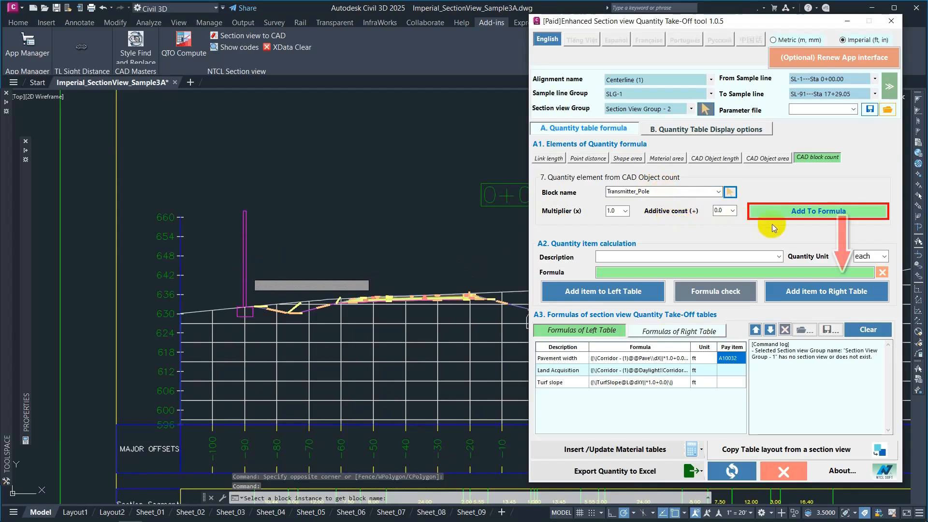
# Step: Add a "5G transmitter pole" item to the left table, using the Transmitter_Pole block count as its formula
pyautogui.click(807, 213)
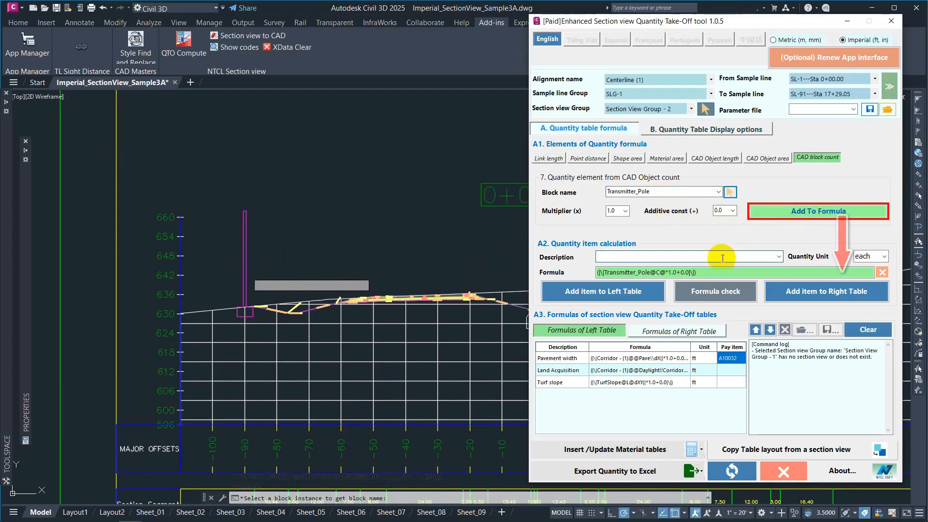
pyautogui.write('T')
pyautogui.write('5')
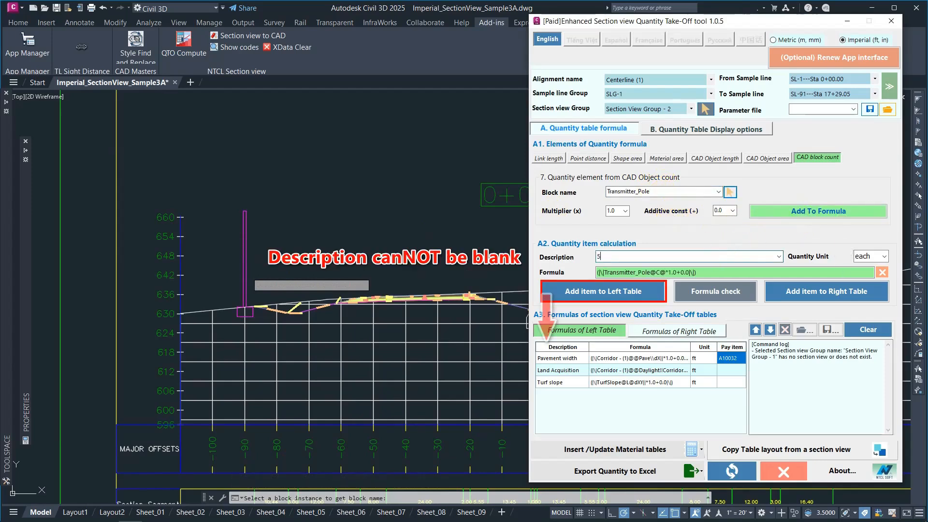
pyautogui.write('G transmitter pole')
pyautogui.click(642, 291)
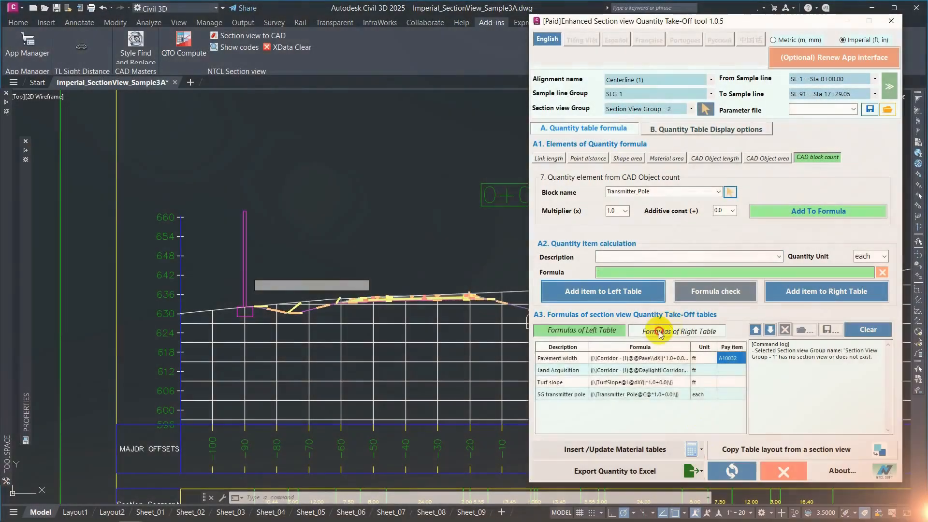
# Step: Show the right table's formulas, switch to the shape area element and examine the shape code labels on the pavement layers
pyautogui.click(661, 332)
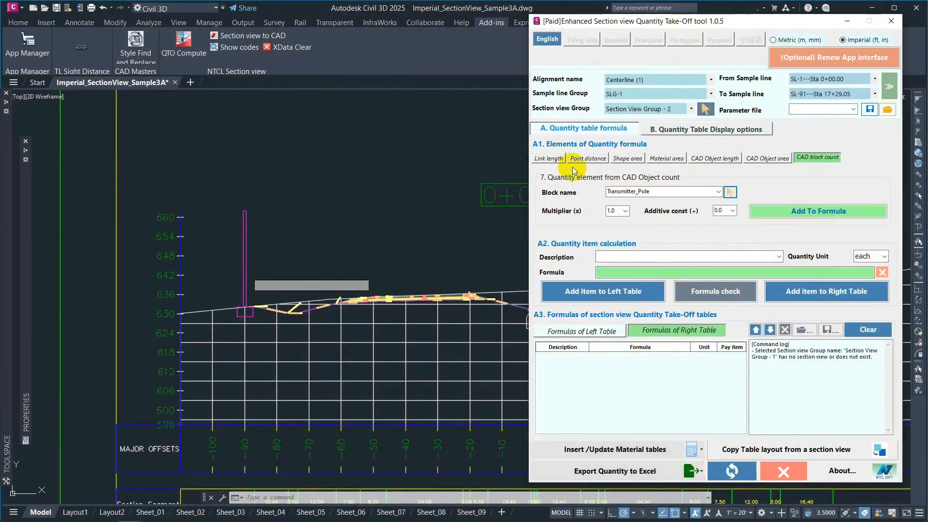
pyautogui.click(622, 160)
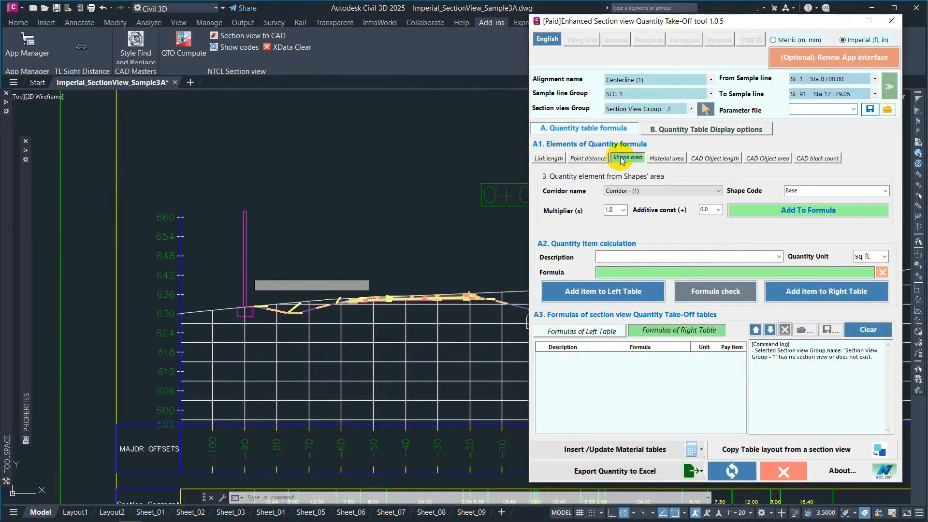
pyautogui.click(886, 209)
pyautogui.scroll(4, 436, 306)
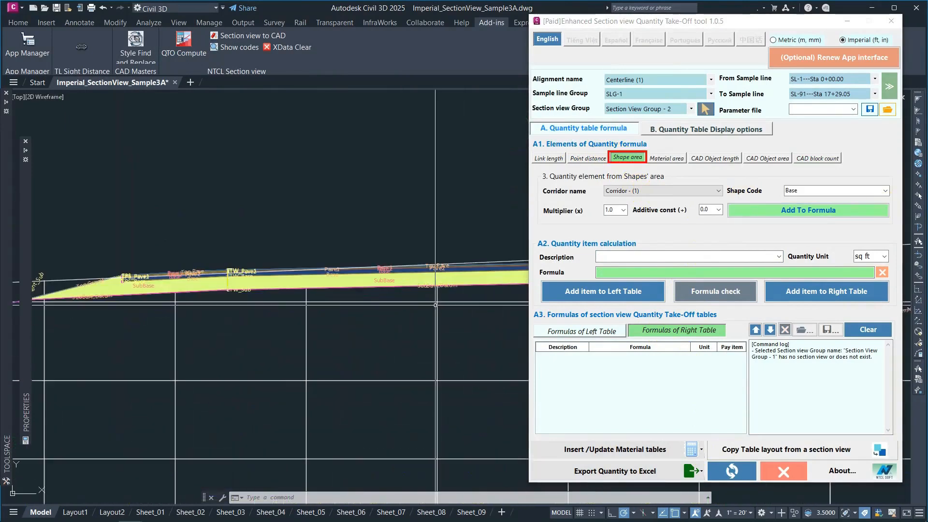
pyautogui.scroll(2, 382, 289)
pyautogui.moveTo(366, 291); pyautogui.dragTo(289, 284, button='middle')
pyautogui.scroll(5, 236, 251)
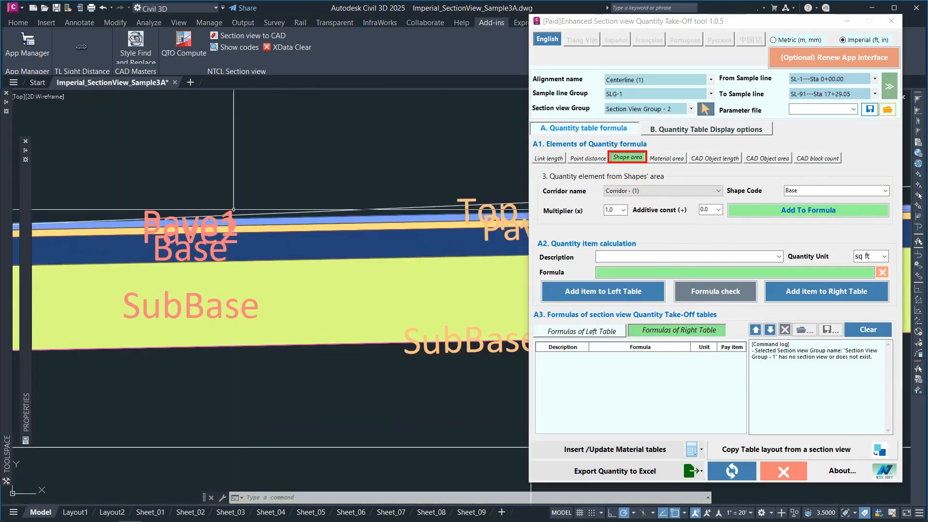
pyautogui.moveTo(159, 242); pyautogui.dragTo(283, 244, button='middle')
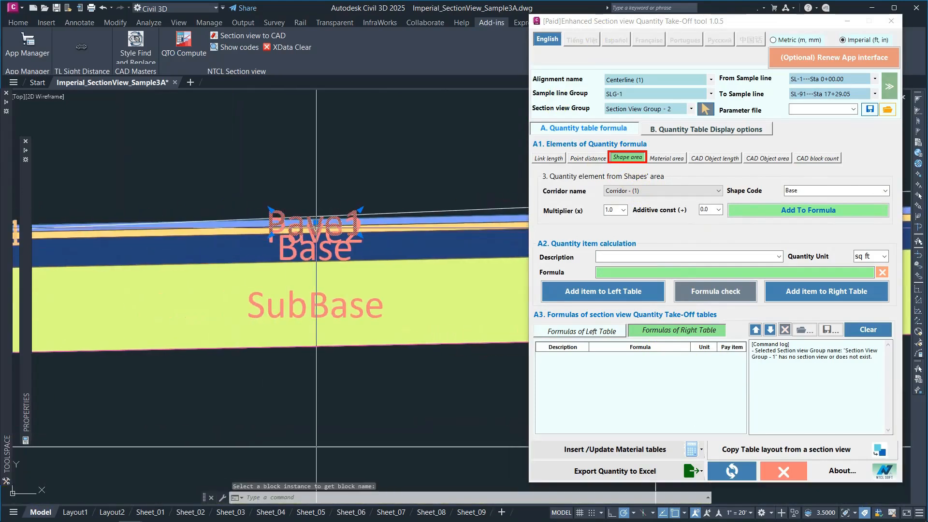
pyautogui.scroll(-3, 317, 242)
# Step: Describe the new quantity item as "Pavement area" and add the corridor's Pave1 shape area to its formula
pyautogui.click(653, 257)
pyautogui.write('Pavement e')
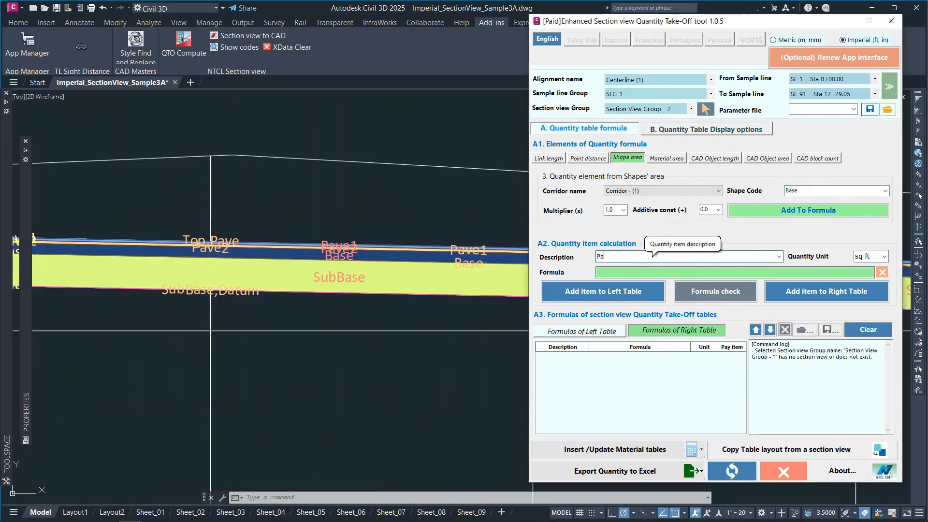
pyautogui.press('BackSpace')
pyautogui.write('area')
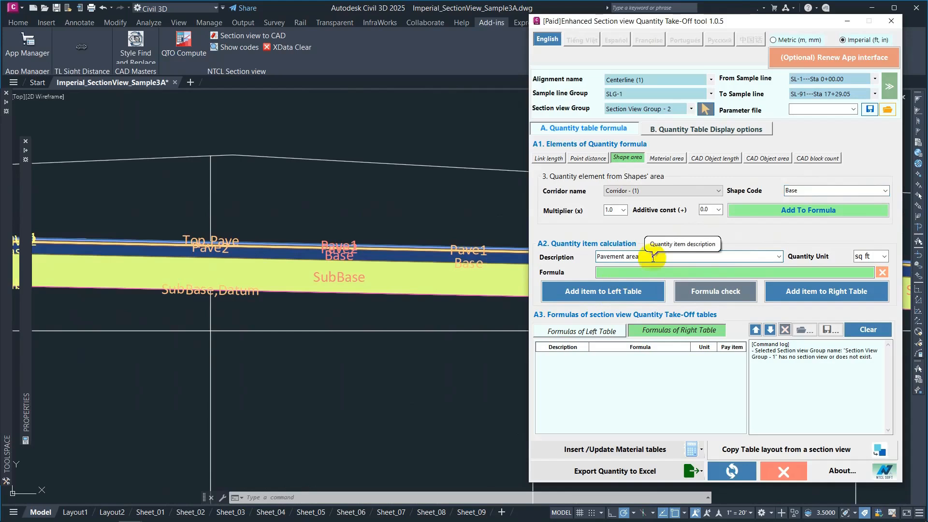
pyautogui.click(885, 191)
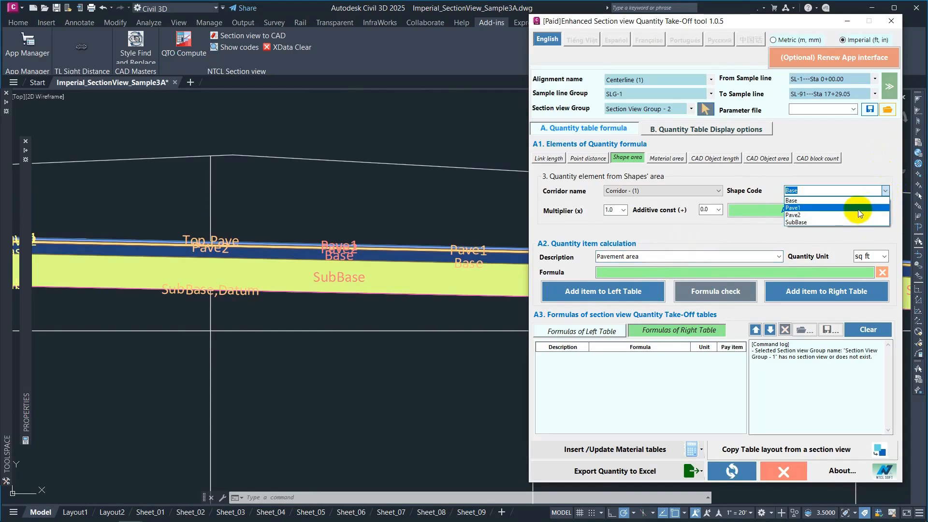
pyautogui.click(803, 208)
pyautogui.click(870, 212)
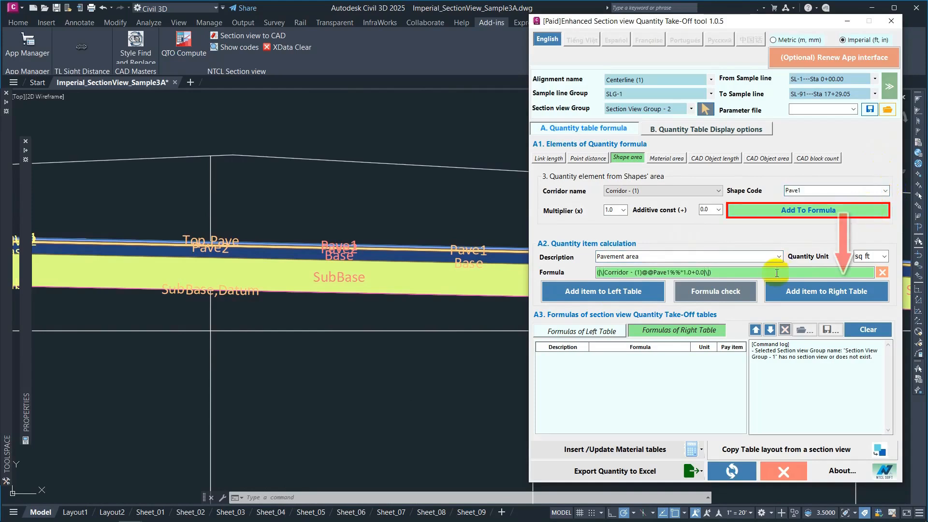
# Step: Add the Pave2, Base and SubBase shape areas to the "Pavement area" formula
pyautogui.click(885, 191)
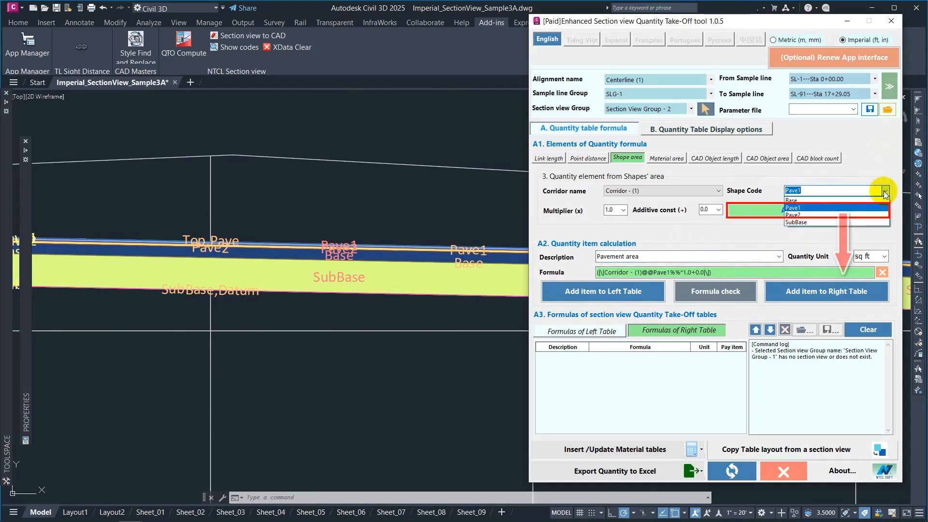
pyautogui.click(800, 214)
pyautogui.click(852, 211)
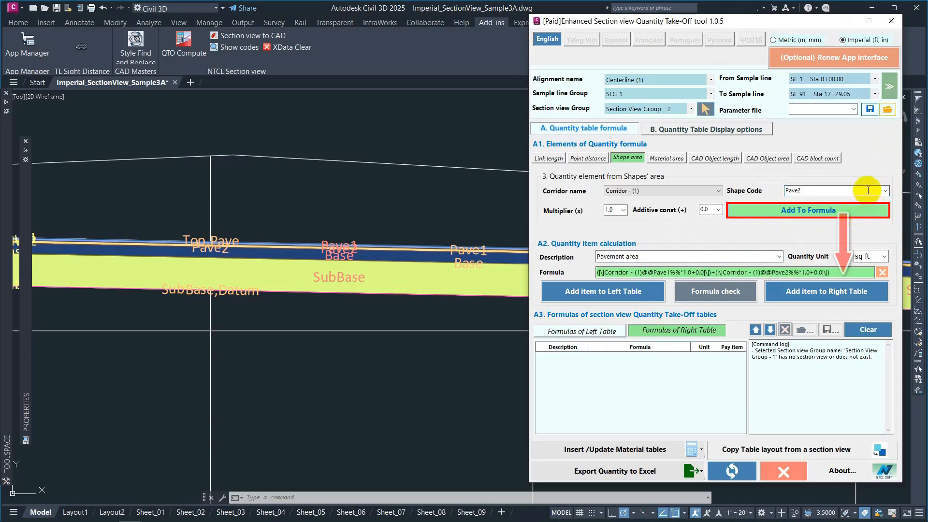
pyautogui.click(885, 190)
pyautogui.click(803, 222)
pyautogui.click(867, 210)
pyautogui.click(885, 190)
pyautogui.click(803, 229)
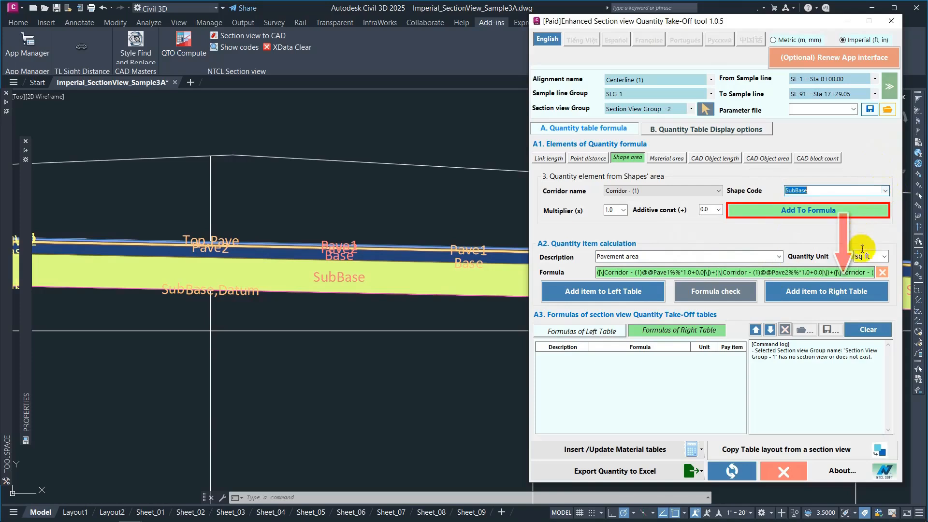
pyautogui.click(859, 213)
# Step: Review the individual shape area elements joined in the "Pavement area" formula
pyautogui.moveTo(830, 270); pyautogui.dragTo(911, 268)
pyautogui.click(850, 270)
pyautogui.click(740, 273)
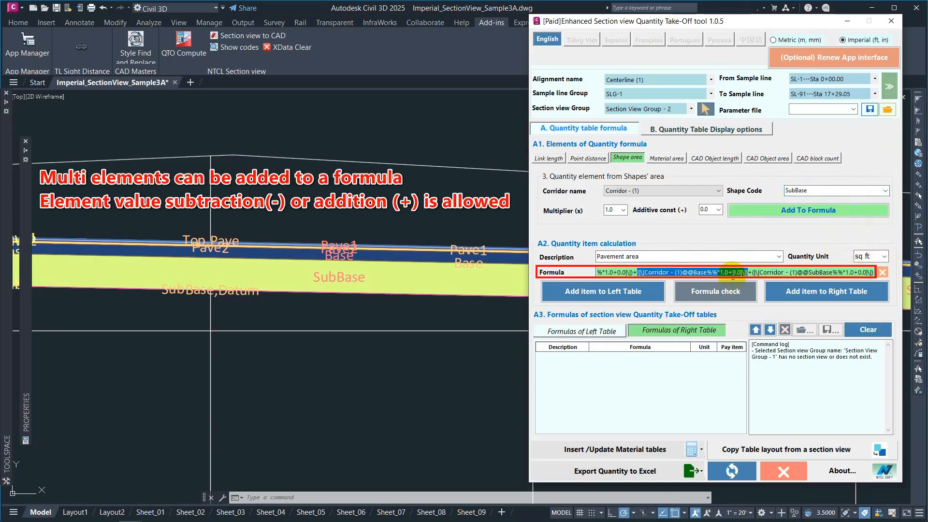
pyautogui.click(621, 273)
pyautogui.moveTo(622, 272); pyautogui.dragTo(718, 271)
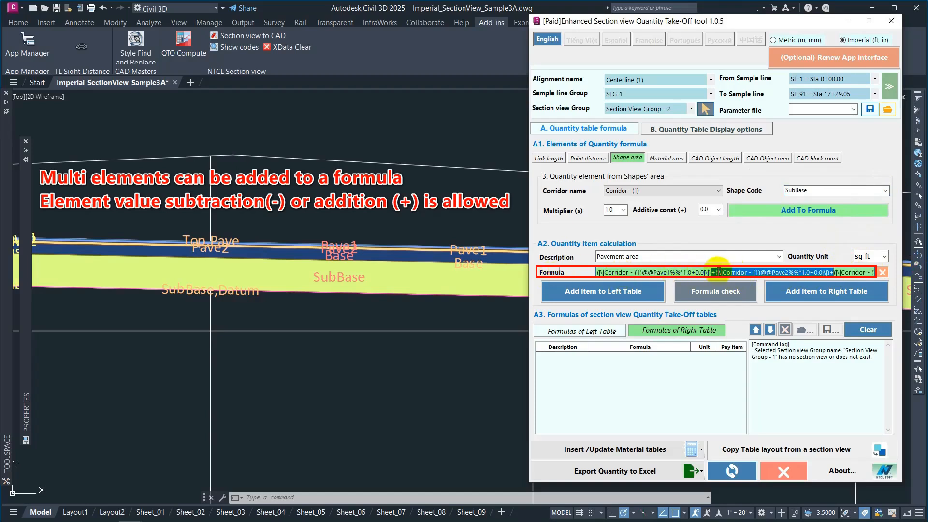
pyautogui.click(689, 272)
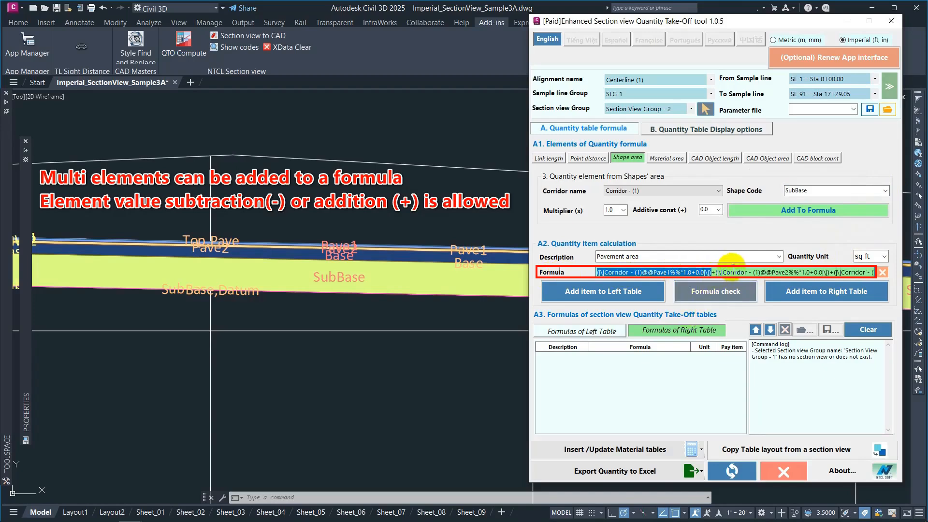
# Step: Add the "Pavement area" item to the right table and set its pay item to B30033
pyautogui.click(822, 291)
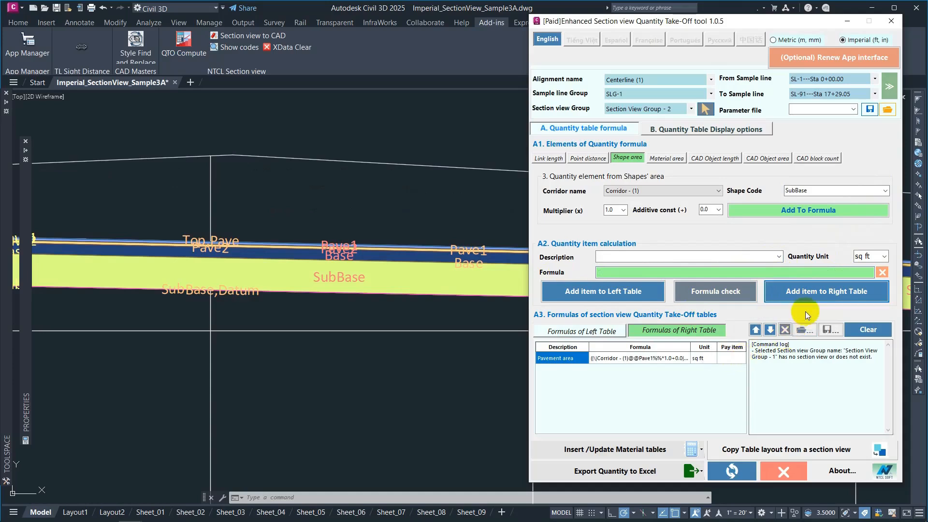
pyautogui.click(733, 359)
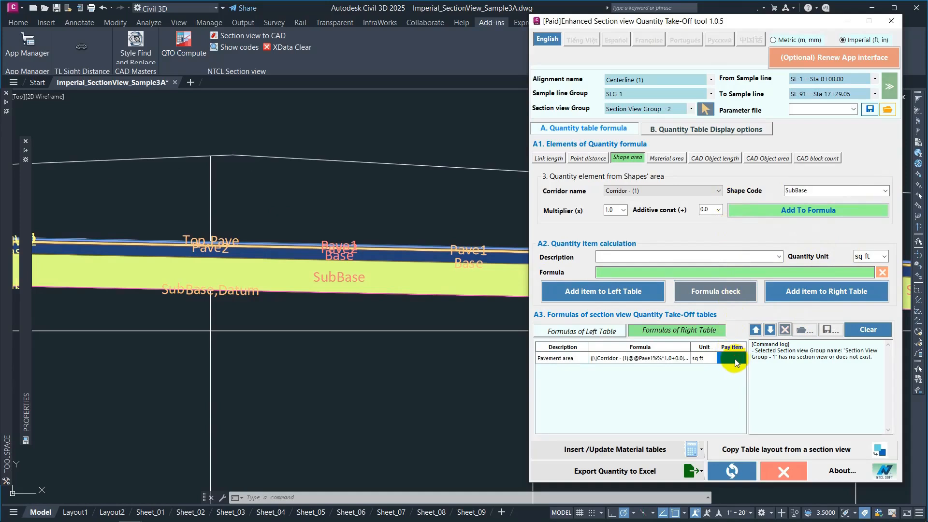
pyautogui.write('B30033')
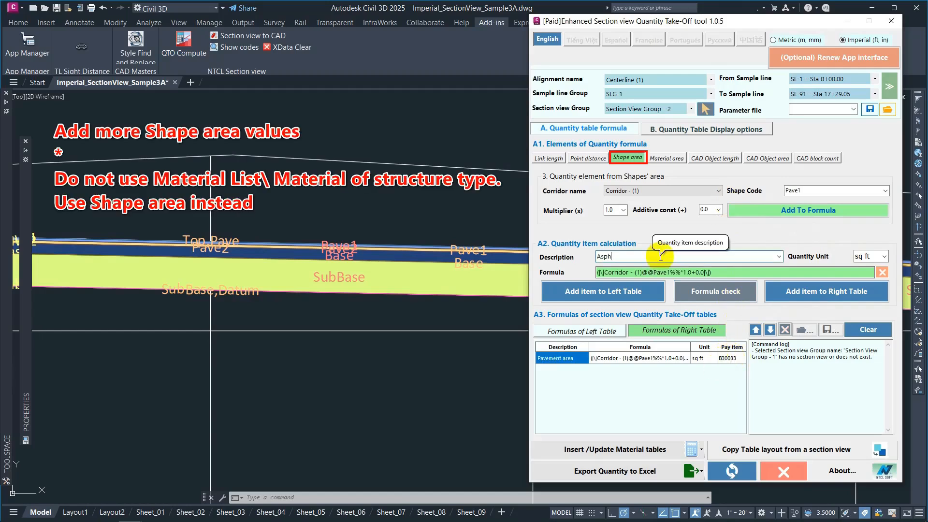
# Step: Describe the Pave1 quantity item as "Asphalt wearing course" and add it to the right table with pay item C40032
pyautogui.write('alt wearing course')
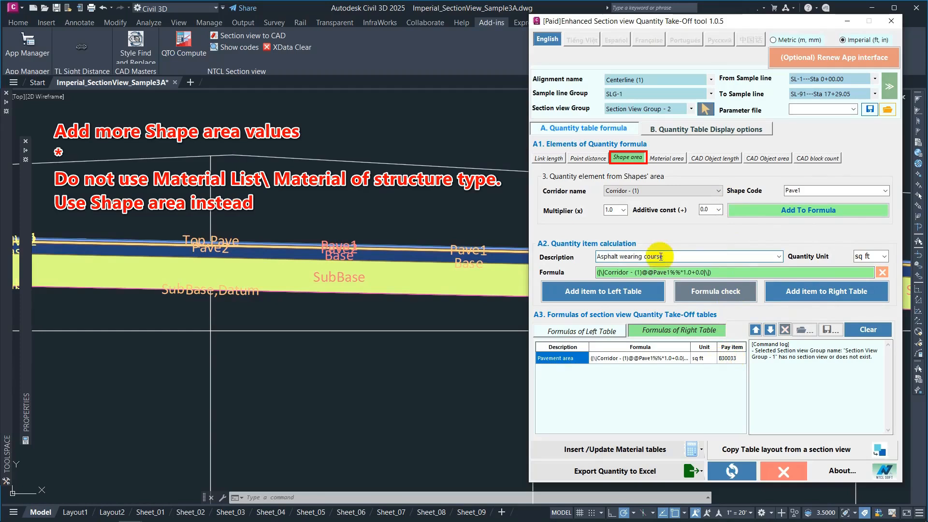
pyautogui.click(824, 297)
pyautogui.click(736, 371)
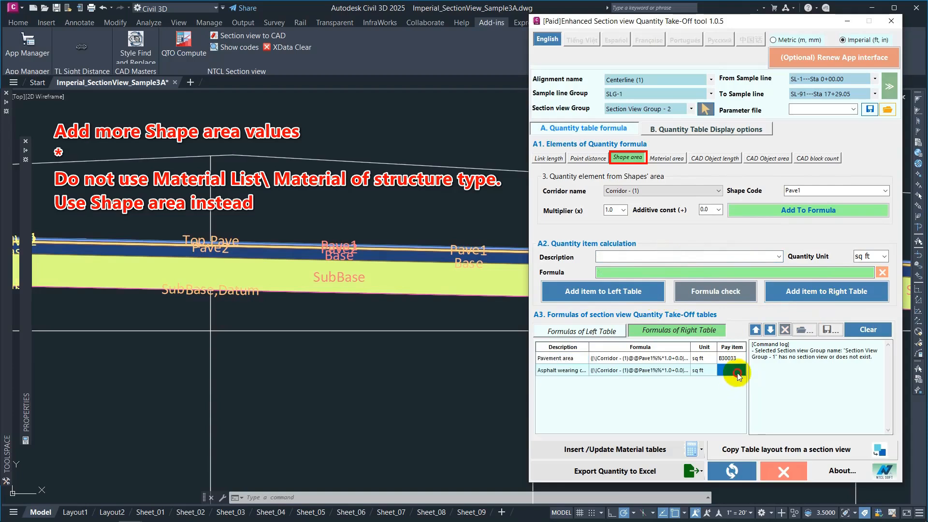
pyautogui.write('C40032')
# Step: Describe a new quantity item as "Asphalt Base course" and add the corridor's Pave2 shape area to its formula
pyautogui.click(657, 256)
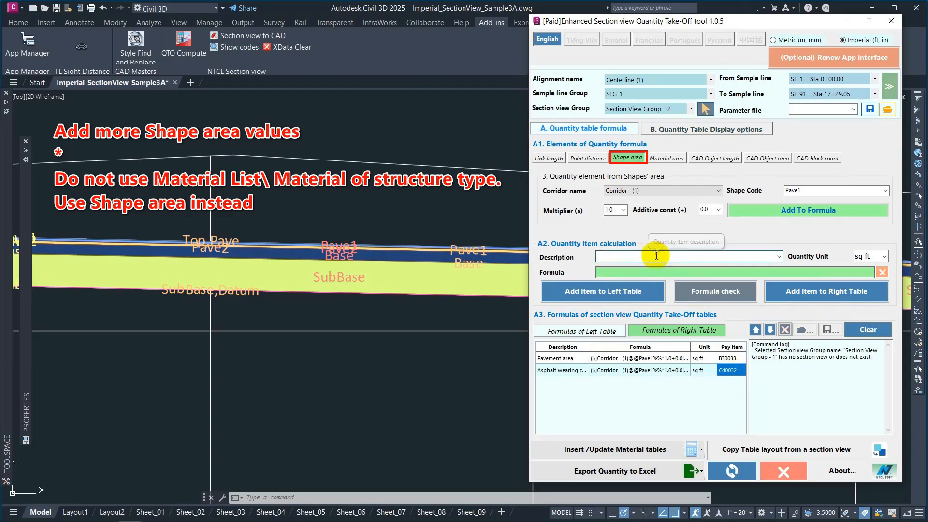
pyautogui.click(886, 191)
pyautogui.click(800, 207)
pyautogui.click(673, 256)
pyautogui.write('Asph')
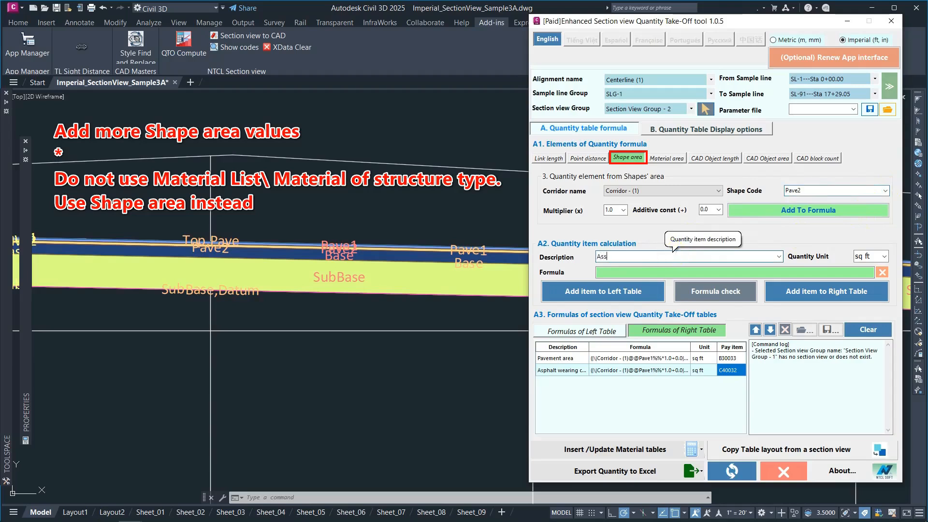
pyautogui.write('alt ')
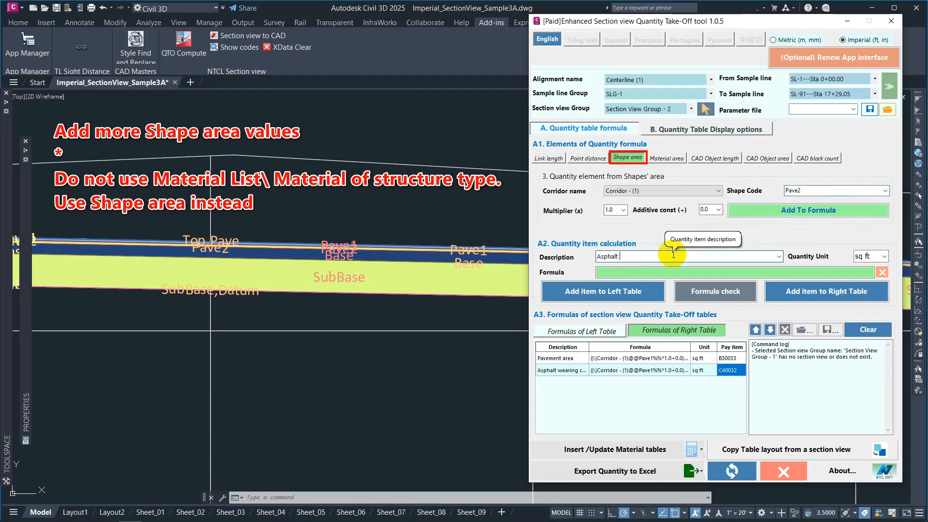
pyautogui.write('Base course')
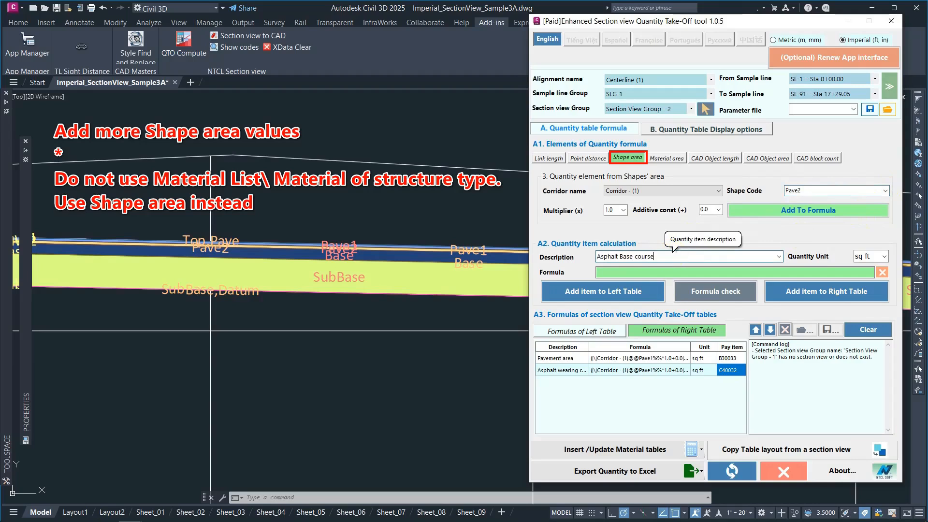
pyautogui.click(828, 210)
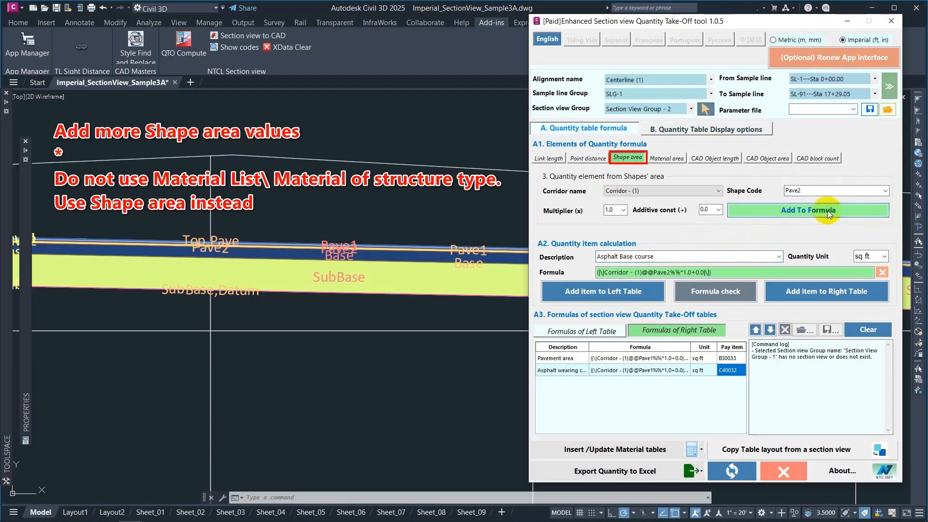
# Step: Add the "Asphalt Base course" item to the right table and set its pay item to C40034
pyautogui.click(827, 291)
pyautogui.click(733, 385)
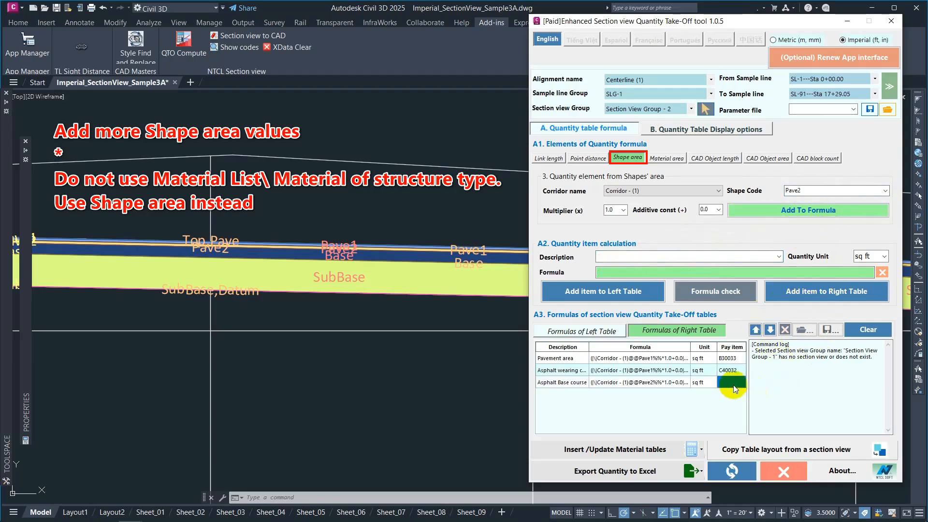
pyautogui.write('C40034')
# Step: Describe a new quantity item as "Aggregate base" and add the corridor's Base shape area to its formula
pyautogui.click(677, 254)
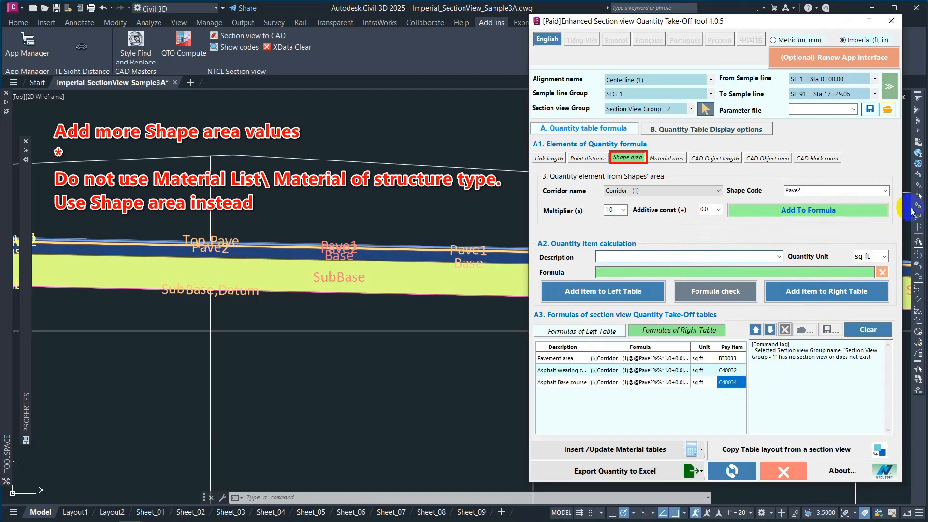
pyautogui.click(885, 191)
pyautogui.click(871, 203)
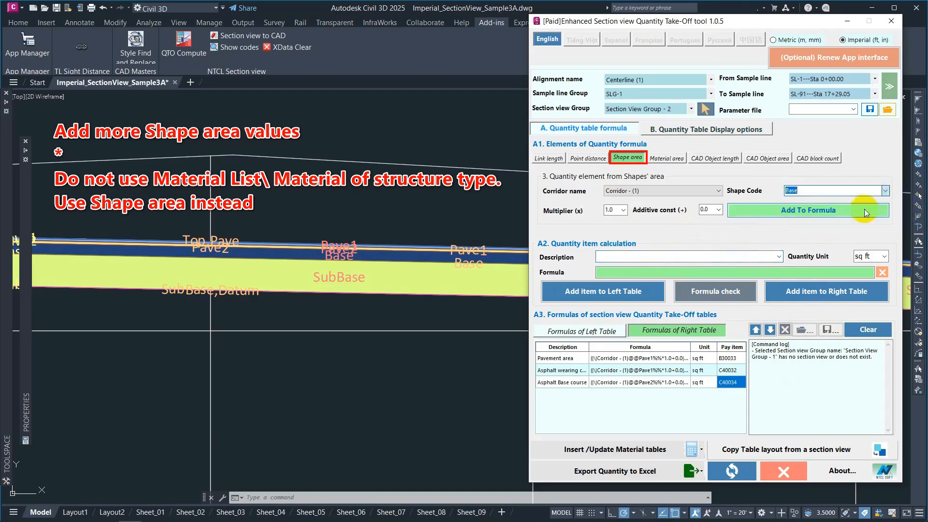
pyautogui.write('Aggregate')
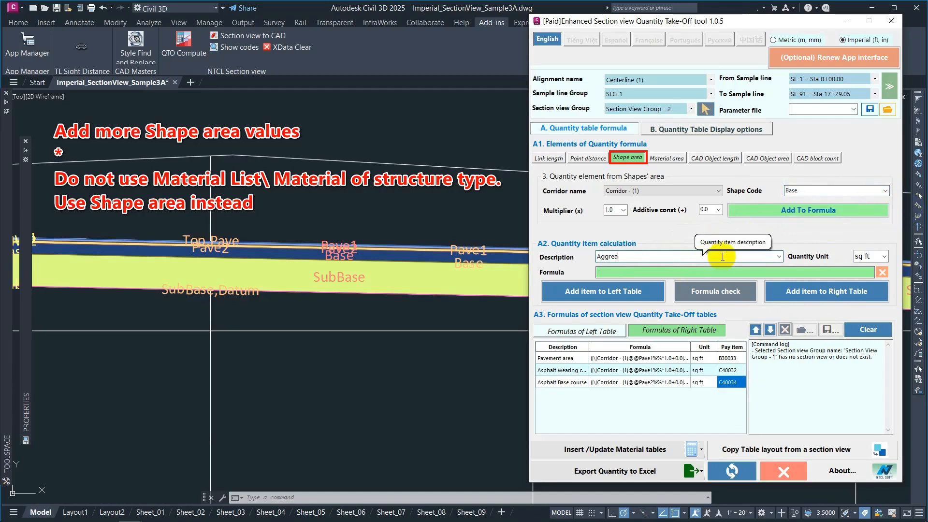
pyautogui.write(' base')
pyautogui.click(812, 211)
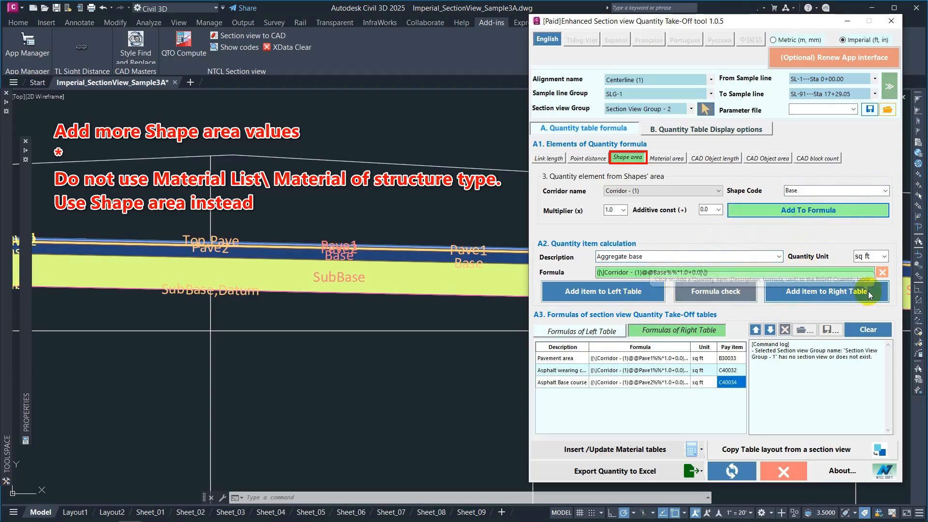
# Step: Add the "Aggregate base" item to the right table and set its pay item to D20012
pyautogui.click(869, 291)
pyautogui.click(734, 395)
pyautogui.write('D')
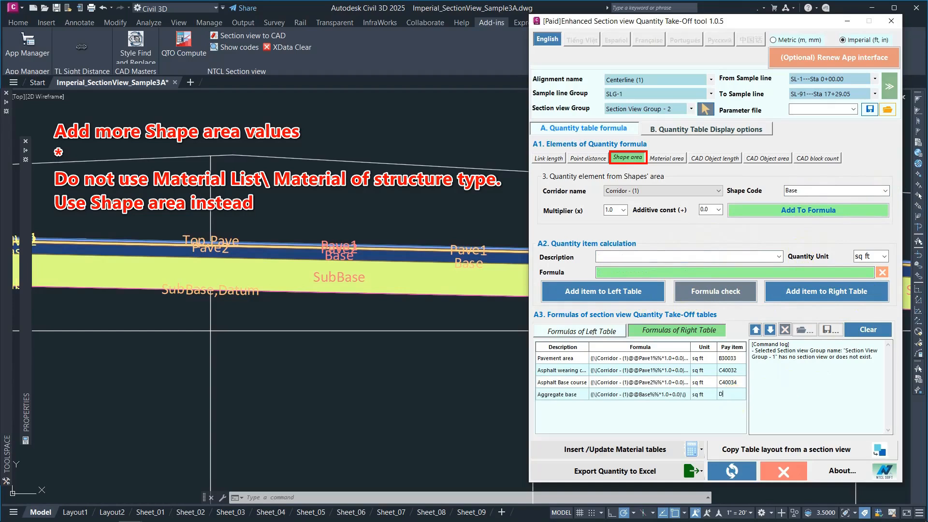
pyautogui.write('20012')
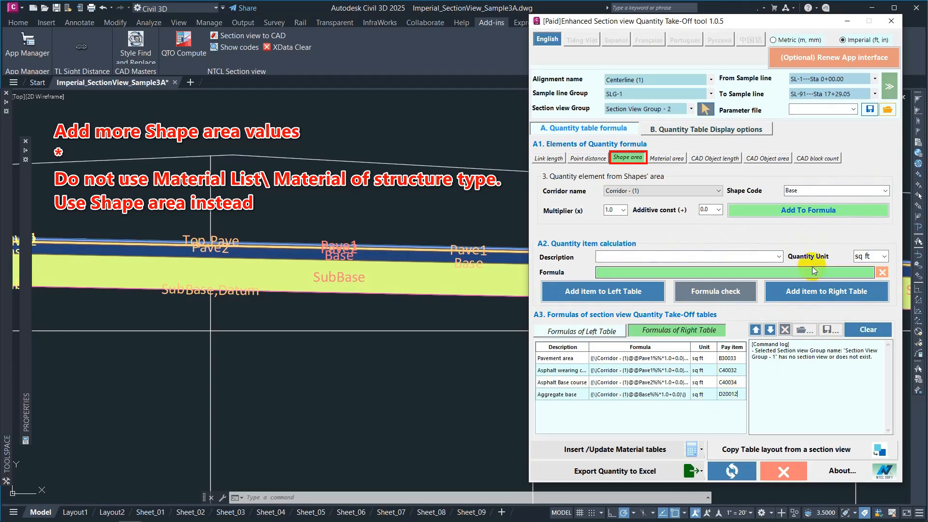
# Step: Add the corridor's SubBase shape area to a new formula and describe the quantity item as "Aggregate subbase"
pyautogui.click(886, 190)
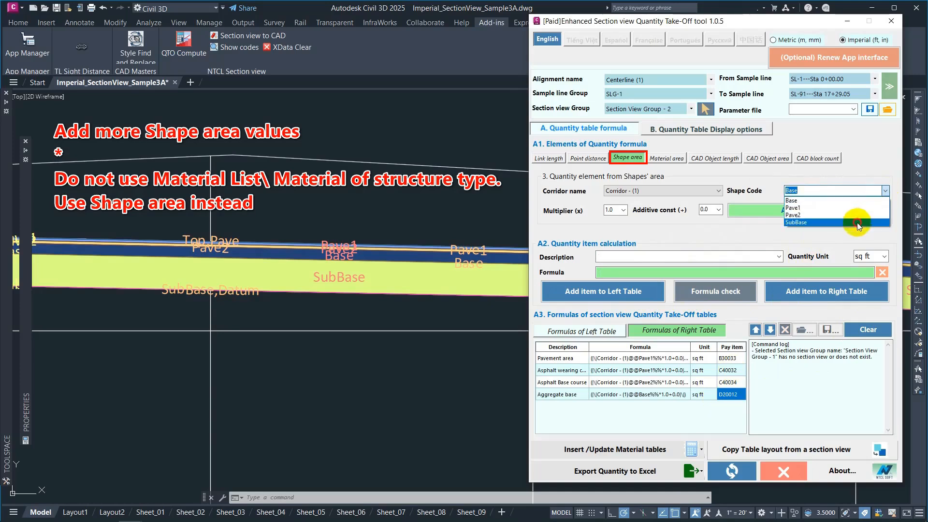
pyautogui.click(802, 222)
pyautogui.click(767, 214)
pyautogui.click(763, 256)
pyautogui.write('Aggregate subbase')
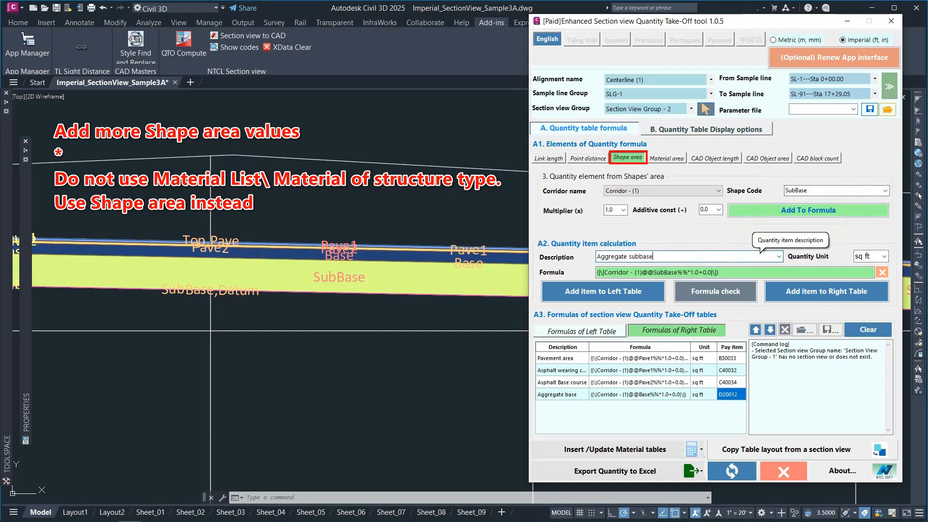
# Step: Add the "Aggregate subbase" item to the right table and set its pay item to D20013
pyautogui.click(791, 292)
pyautogui.write('D20013')
pyautogui.press('Return')
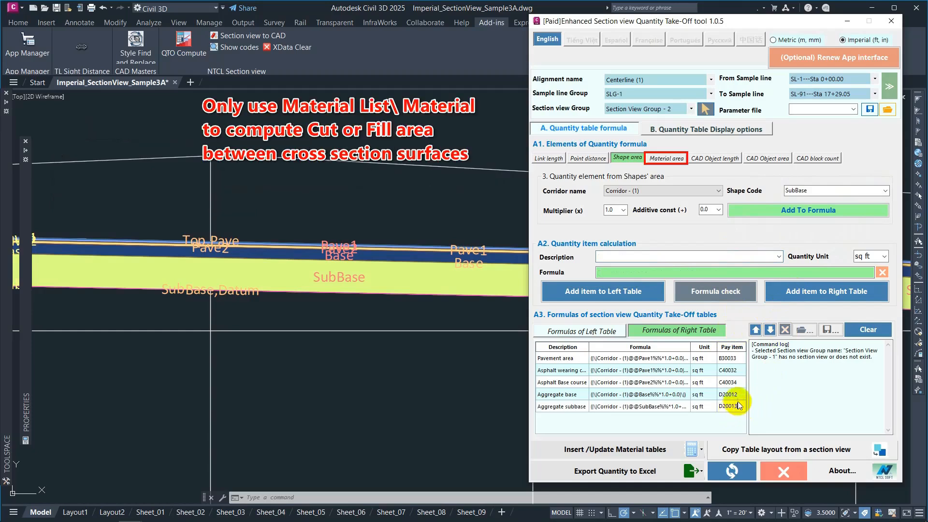
# Step: Switch the formula element type to material area and choose the Earth-Cut [CUT] material from NTCL_Material List
pyautogui.click(679, 159)
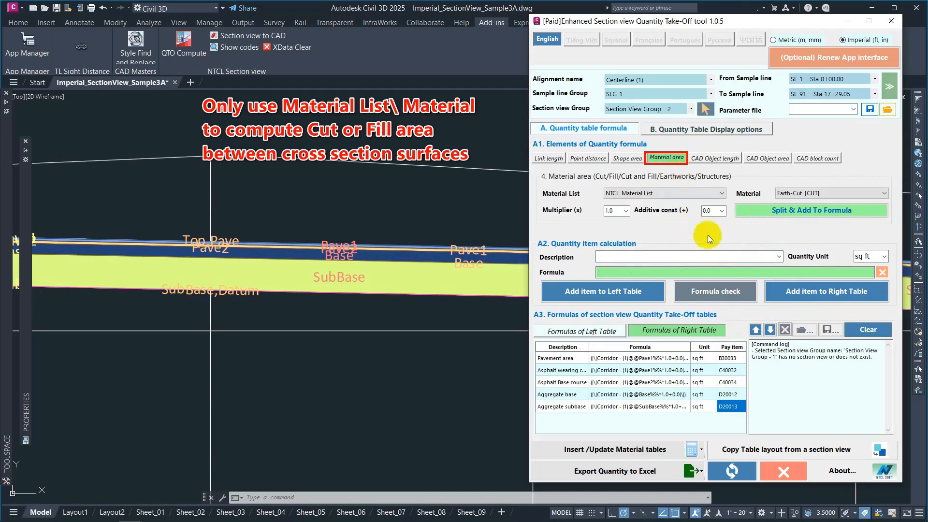
pyautogui.click(849, 195)
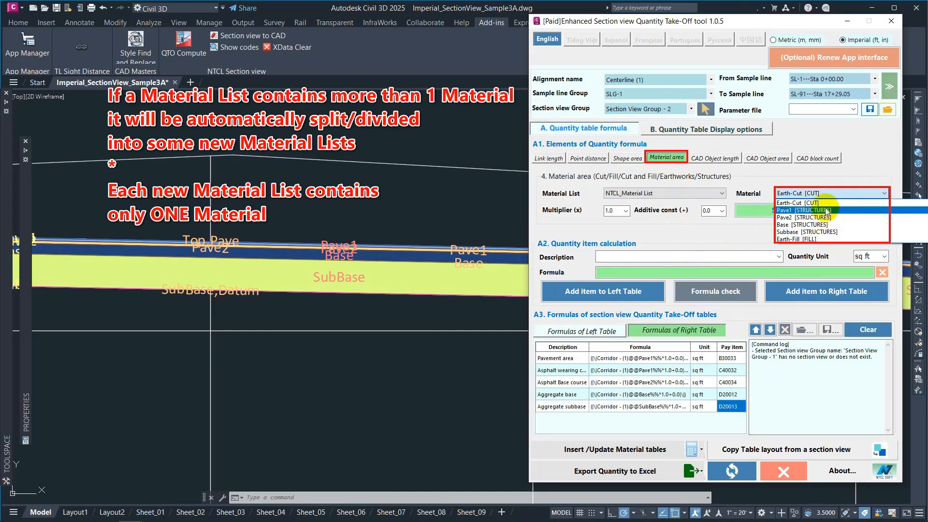
pyautogui.click(827, 203)
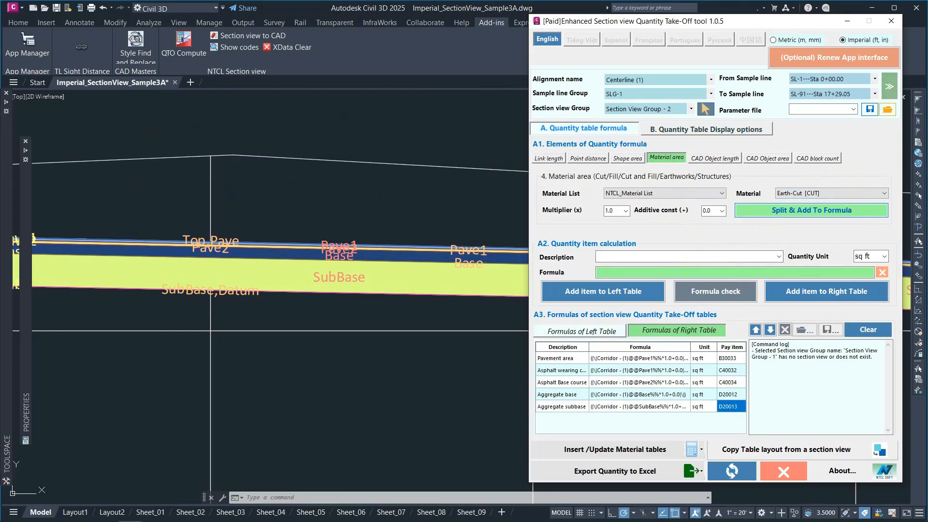
# Step: Examine which materials NTCL_Material List contains in the properties of the Centerline (1) sample line group SLG-1
pyautogui.moveTo(8, 193)
pyautogui.click(52, 189)
pyautogui.click(61, 231)
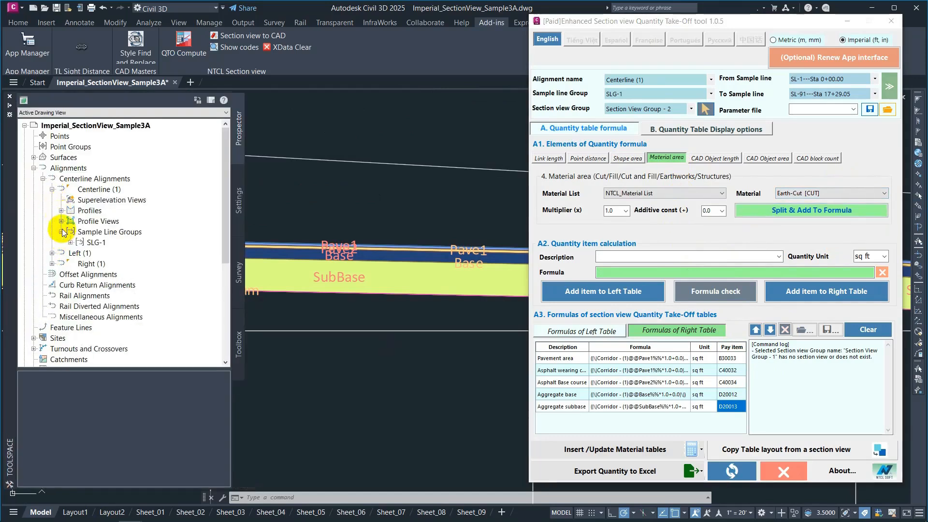
pyautogui.click(96, 242)
pyautogui.rightClick(114, 244)
pyautogui.press('Escape')
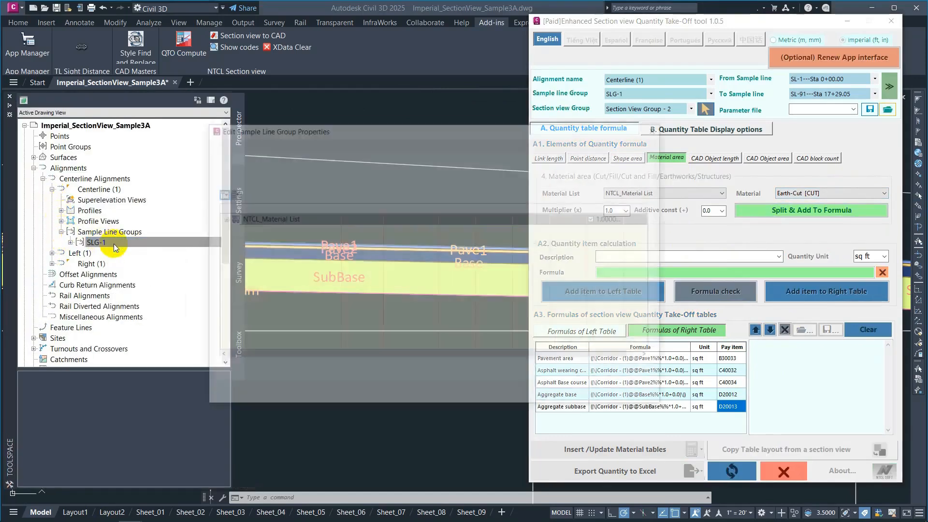
pyautogui.moveTo(387, 129); pyautogui.dragTo(258, 135)
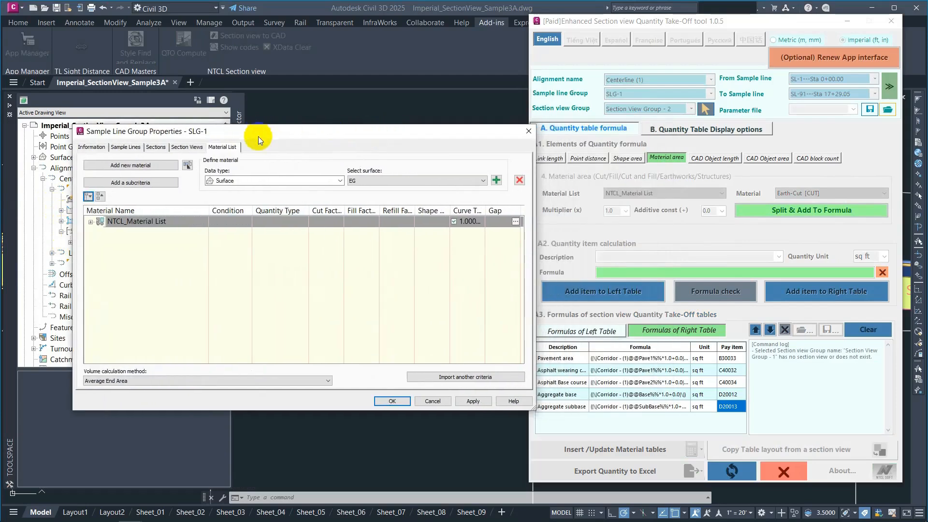
pyautogui.click(180, 223)
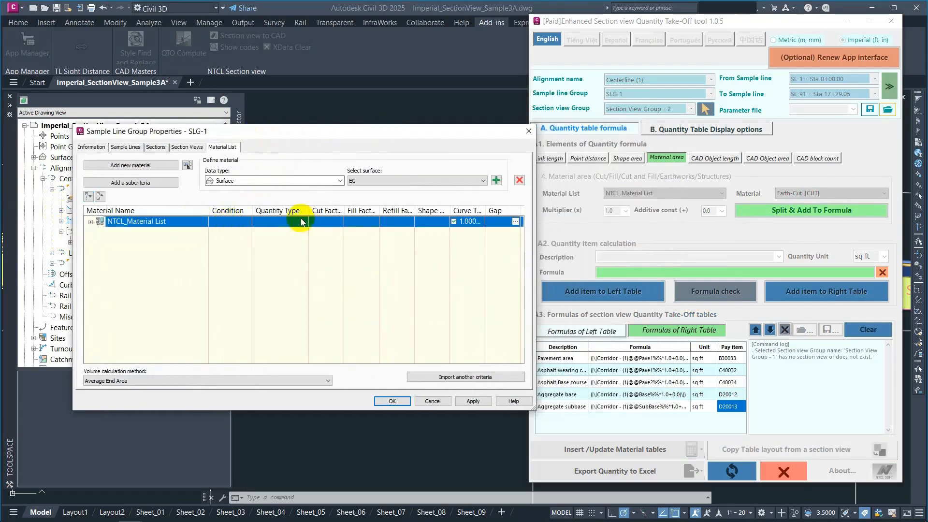
pyautogui.click(91, 223)
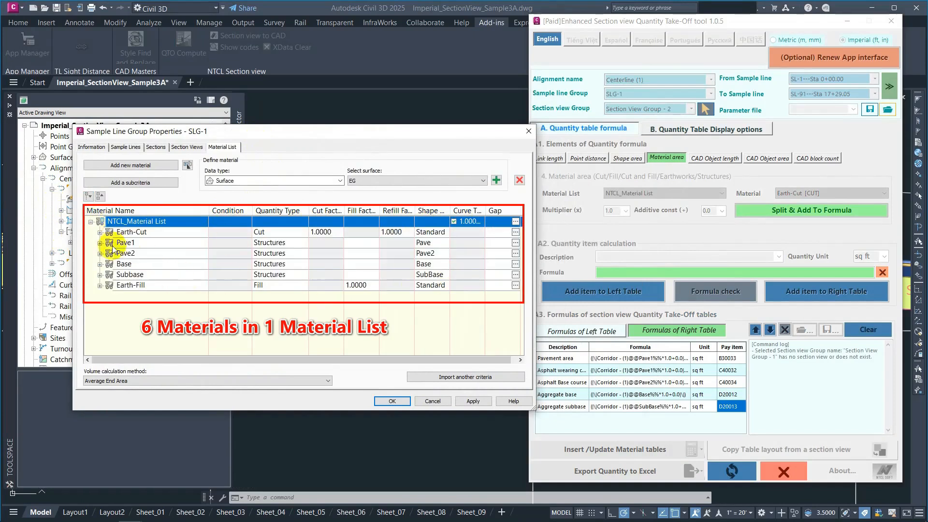
pyautogui.click(530, 132)
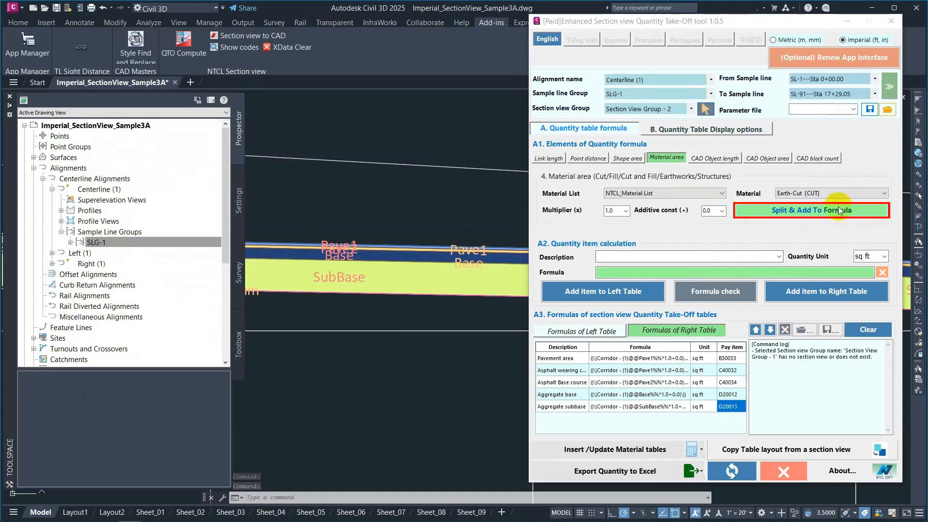
# Step: Describe the new item as "Cut", split NTCL_Material List into single-material lists and add the Earth-Cut area to the formula
pyautogui.click(725, 256)
pyautogui.write('Cut')
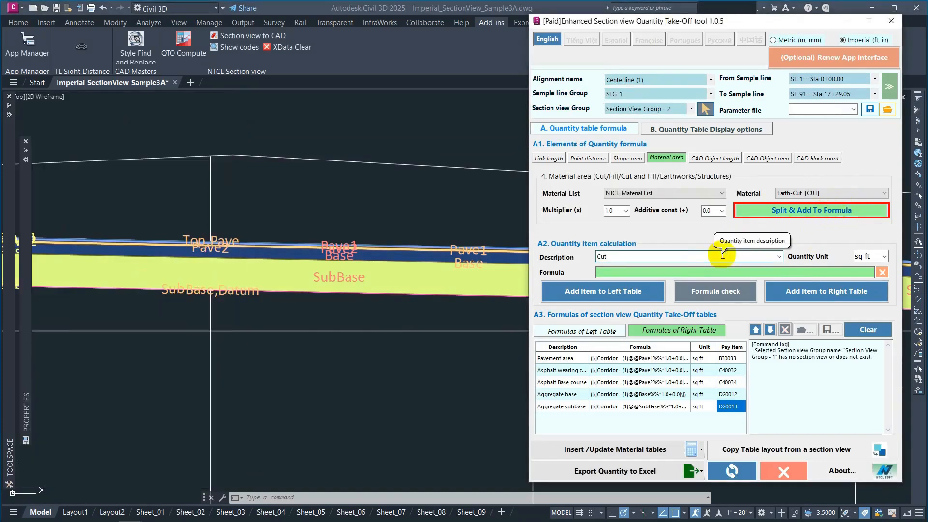
pyautogui.click(845, 213)
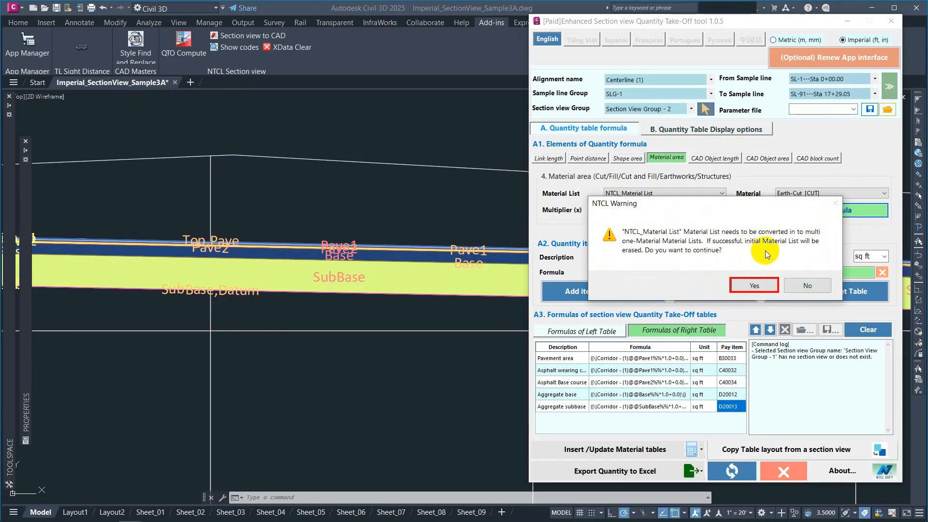
pyautogui.click(755, 286)
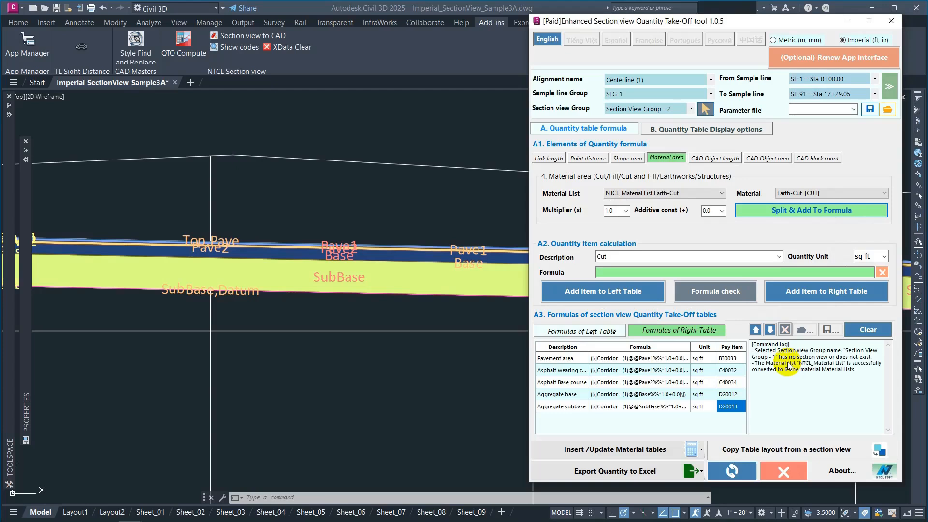
# Step: Examine the split material lists in the SLG-1 sample line group properties, expanding each one to check its material
pyautogui.moveTo(11, 349)
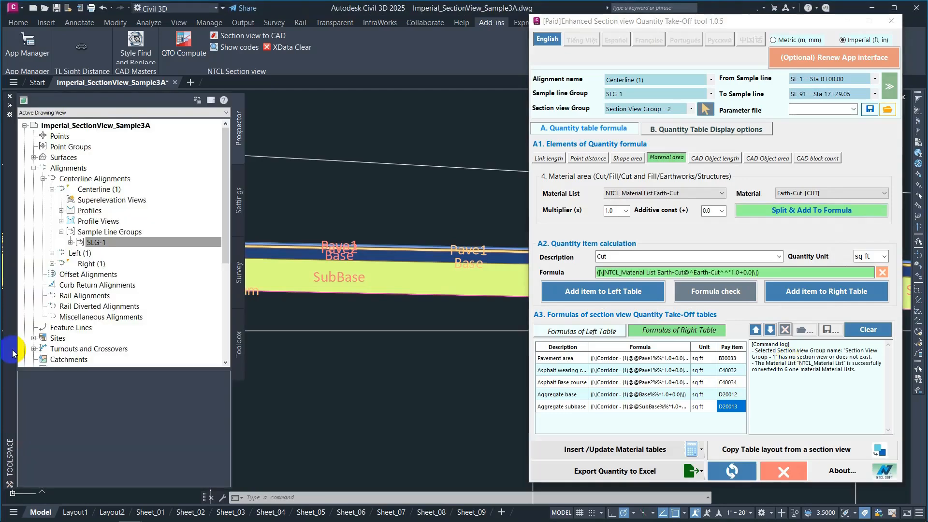
pyautogui.rightClick(120, 243)
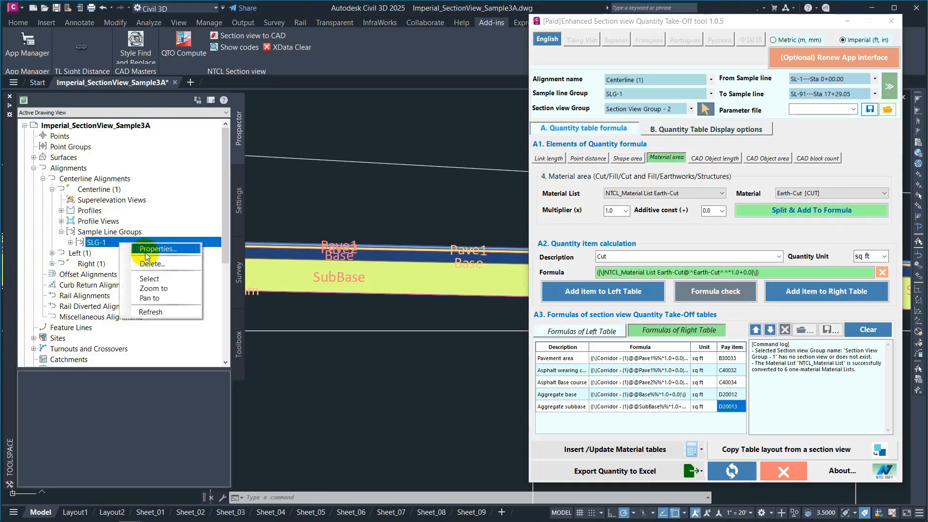
pyautogui.click(147, 252)
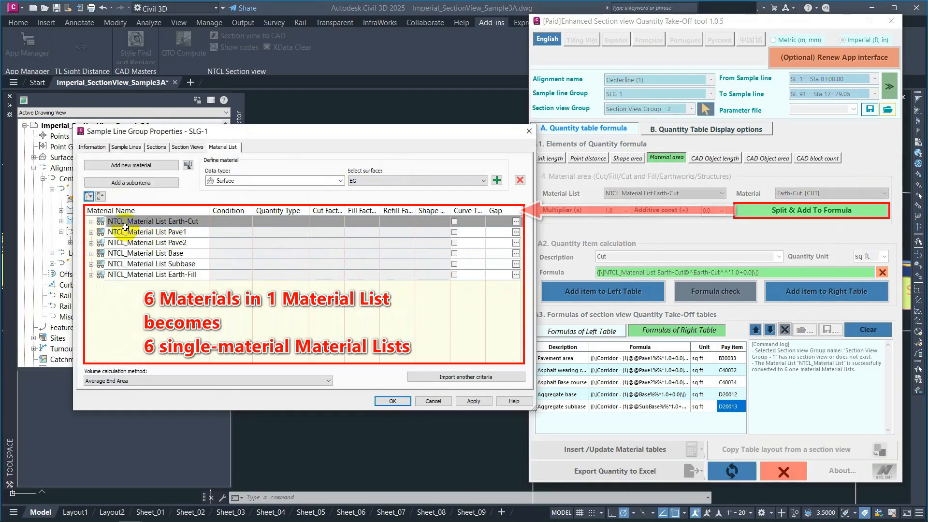
pyautogui.click(91, 221)
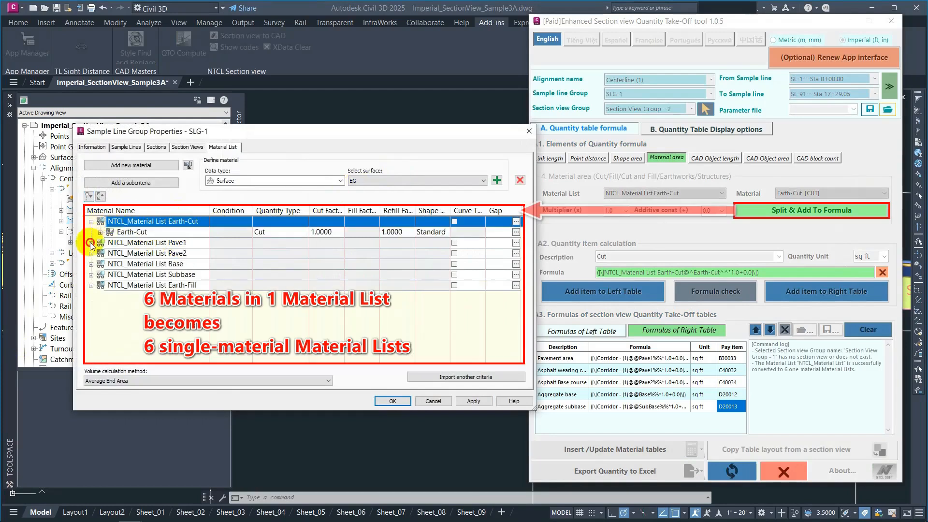
pyautogui.click(90, 243)
pyautogui.click(91, 264)
pyautogui.click(91, 285)
pyautogui.click(91, 306)
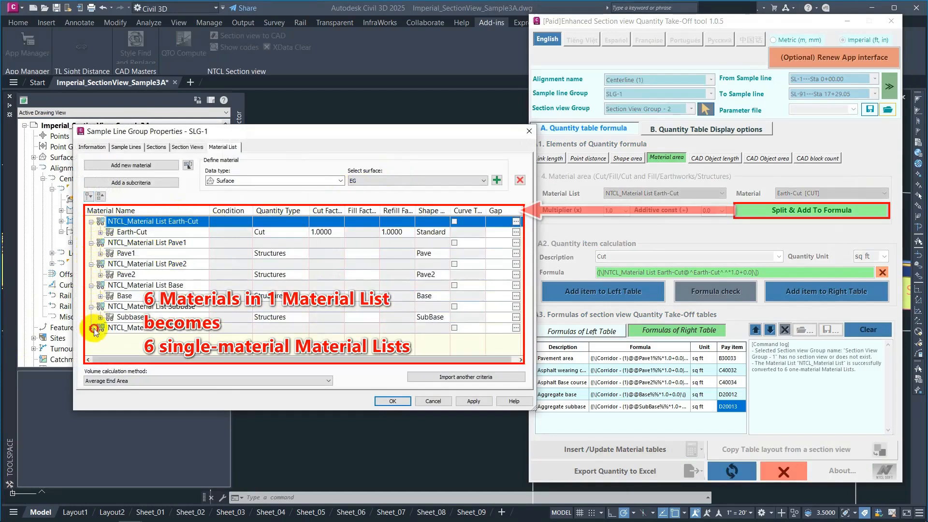
pyautogui.click(91, 328)
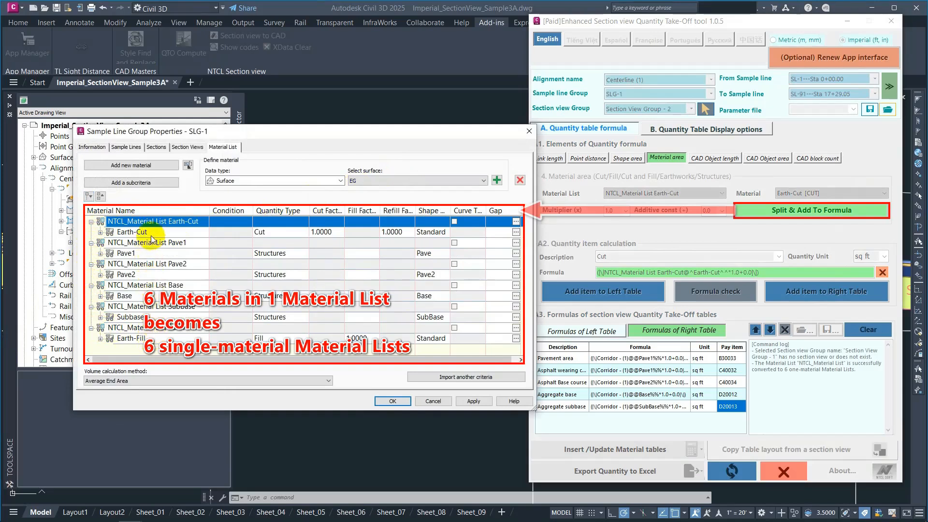
# Step: Examine the surfaces and above/below conditions that define the Earth-Cut and Earth-Fill materials in the SLG-1 material lists
pyautogui.click(394, 232)
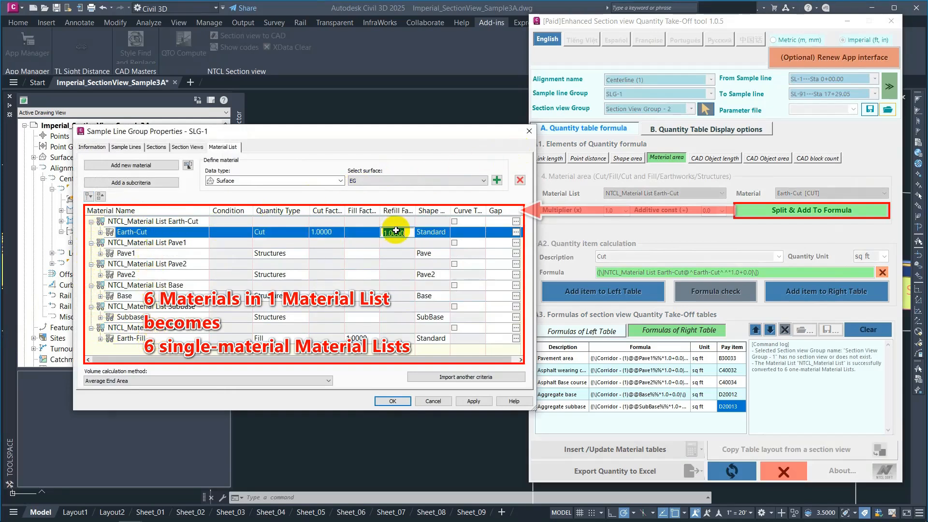
pyautogui.click(101, 232)
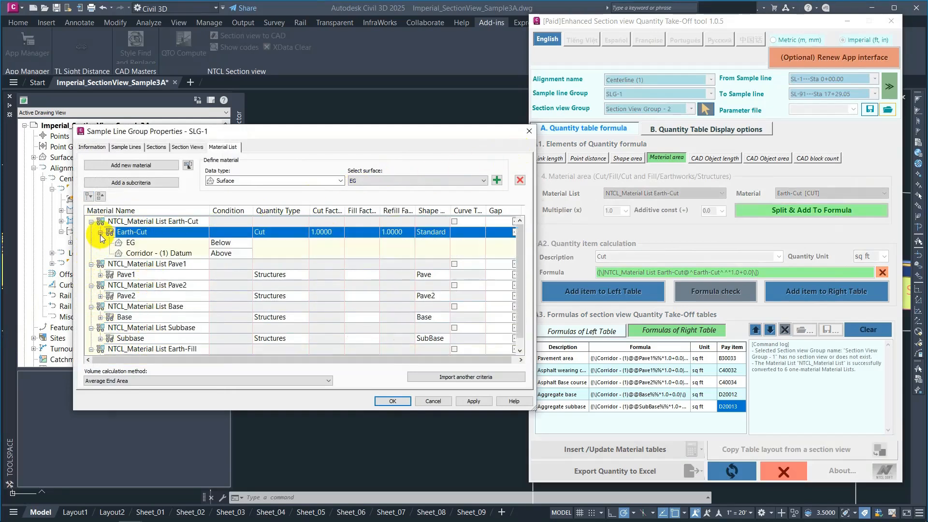
pyautogui.click(155, 243)
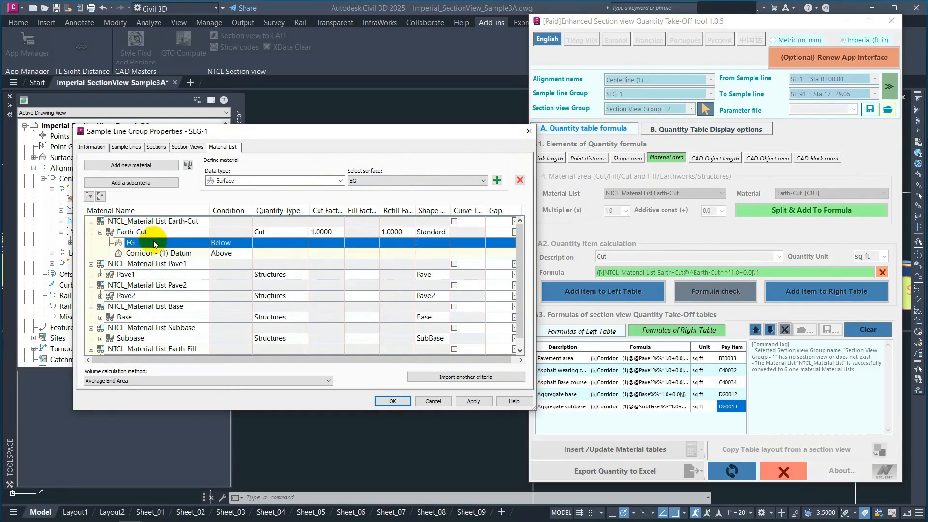
pyautogui.click(285, 250)
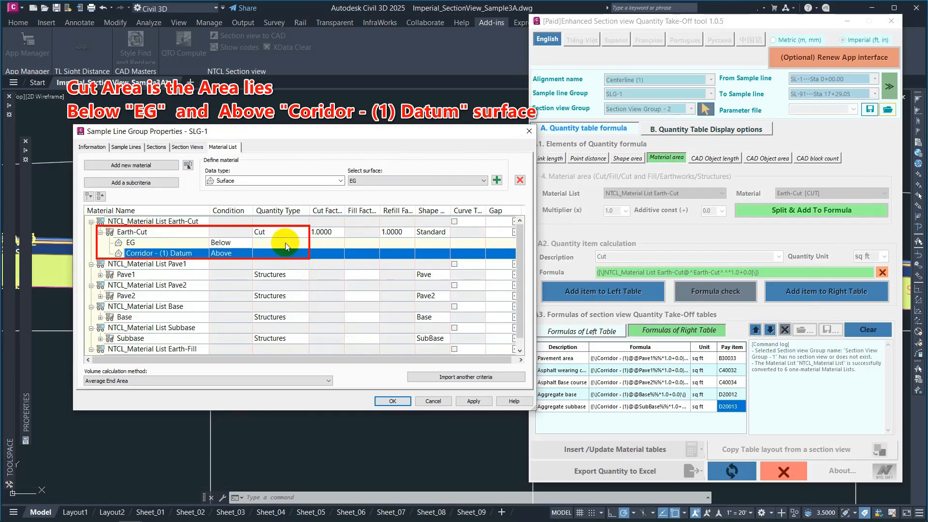
pyautogui.click(285, 243)
pyautogui.click(288, 254)
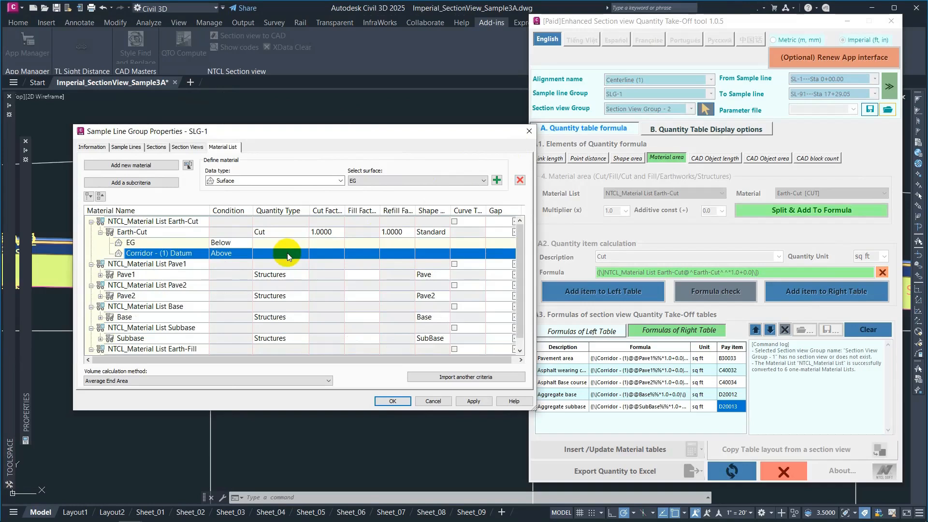
pyautogui.scroll(-1, 306, 339)
pyautogui.click(306, 338)
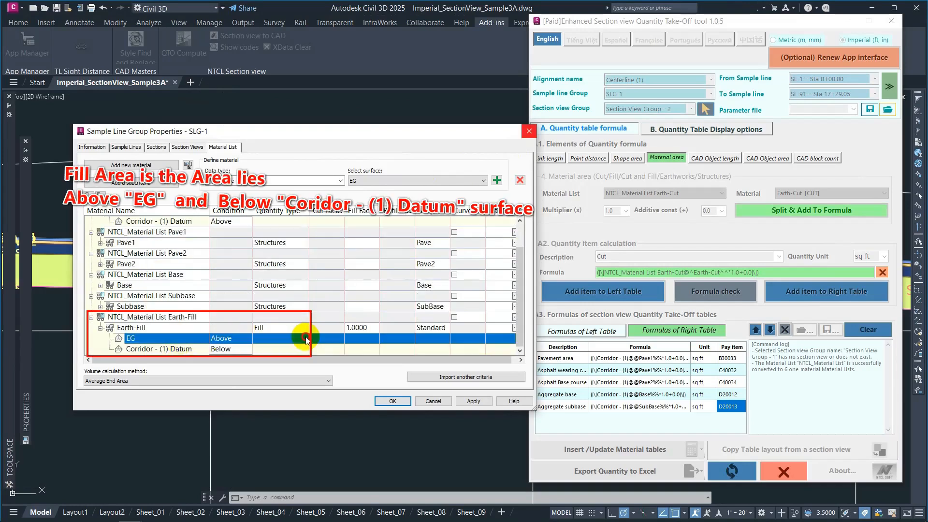
pyautogui.scroll(1, 306, 339)
pyautogui.scroll(-1, 306, 339)
pyautogui.click(527, 133)
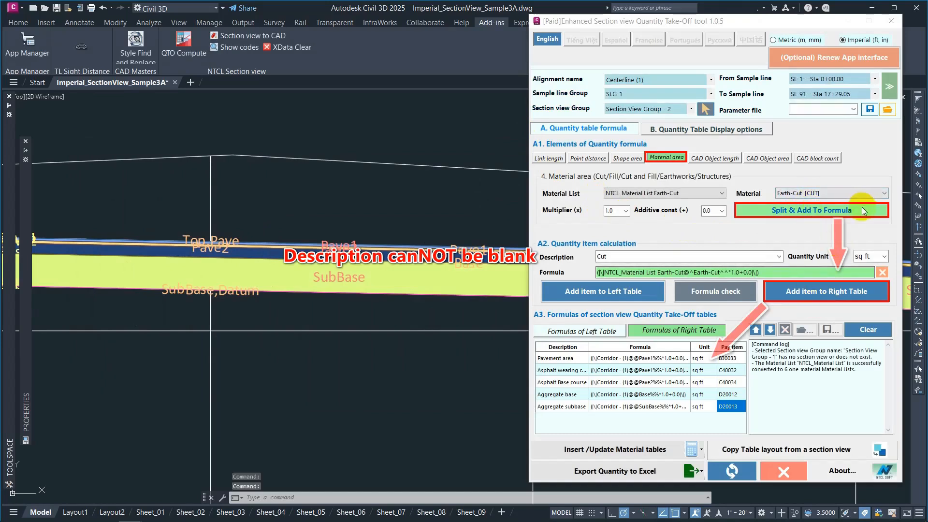
# Step: Check the selected Earth-Cut material list and add the "Cut" item to the right table
pyautogui.click(766, 271)
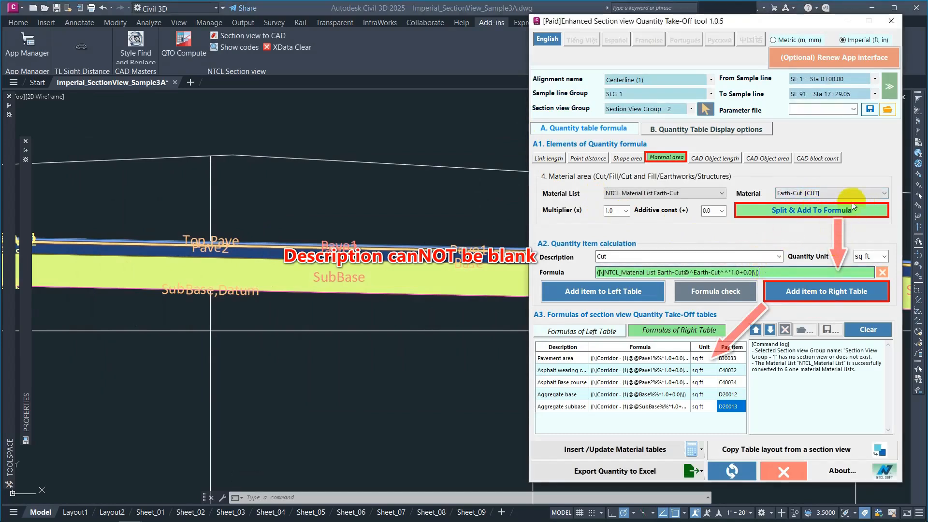
pyautogui.click(720, 194)
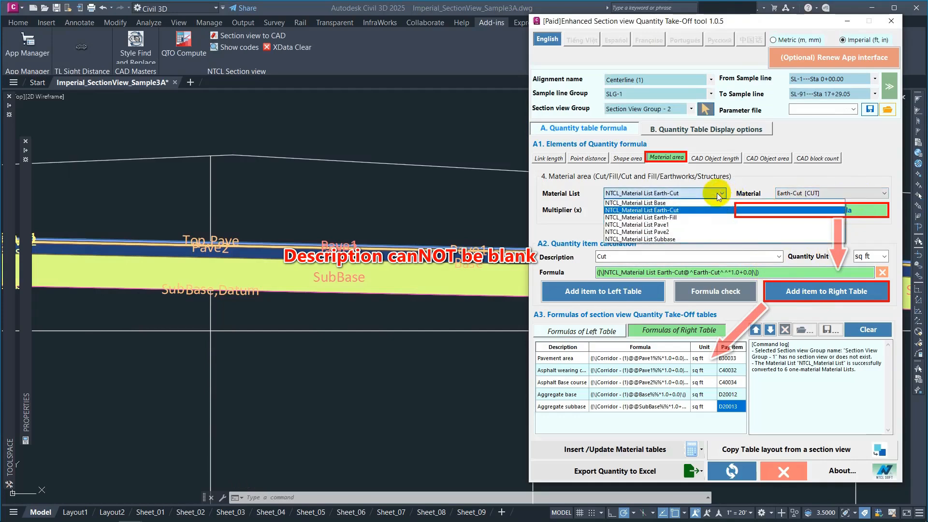
pyautogui.click(718, 193)
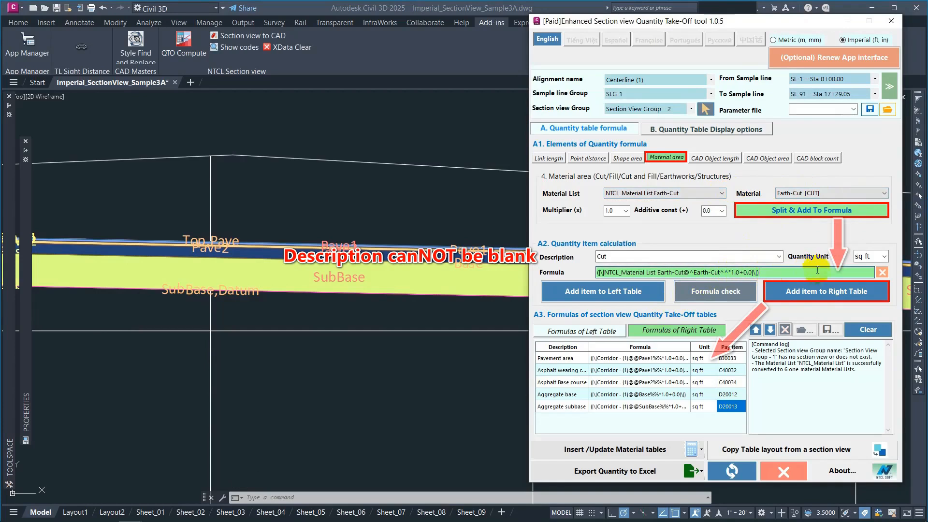
pyautogui.click(828, 291)
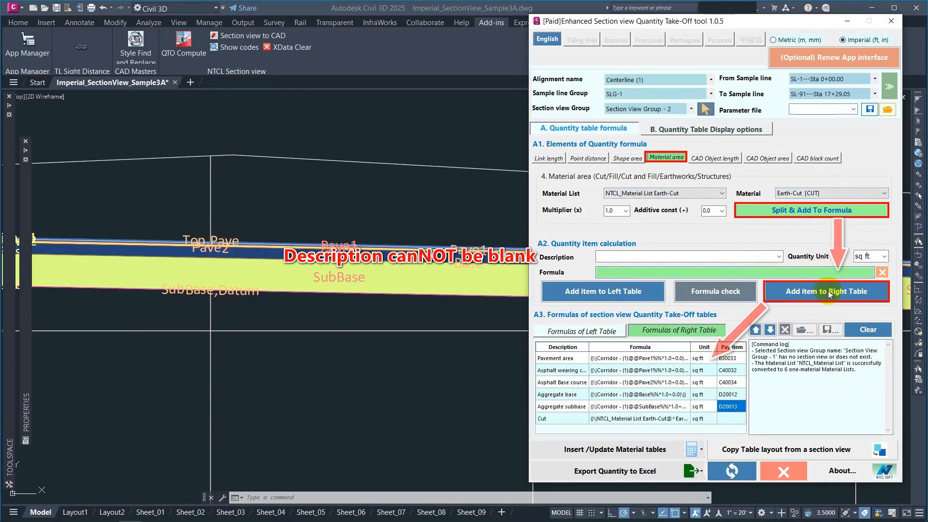
# Step: Add an item described as "Fill" to the right table, using the Earth-Fill [FILL] area from NTCL_Material List Earth-Fill
pyautogui.click(807, 193)
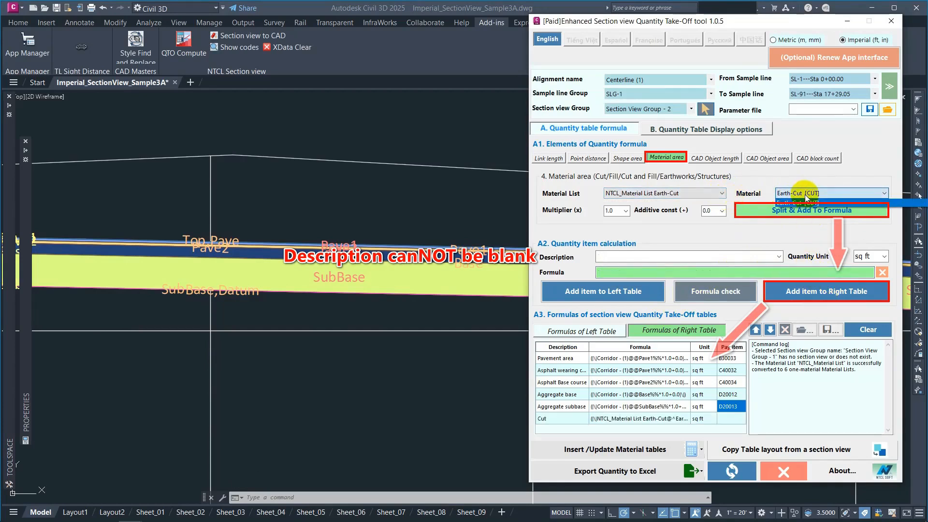
pyautogui.click(715, 193)
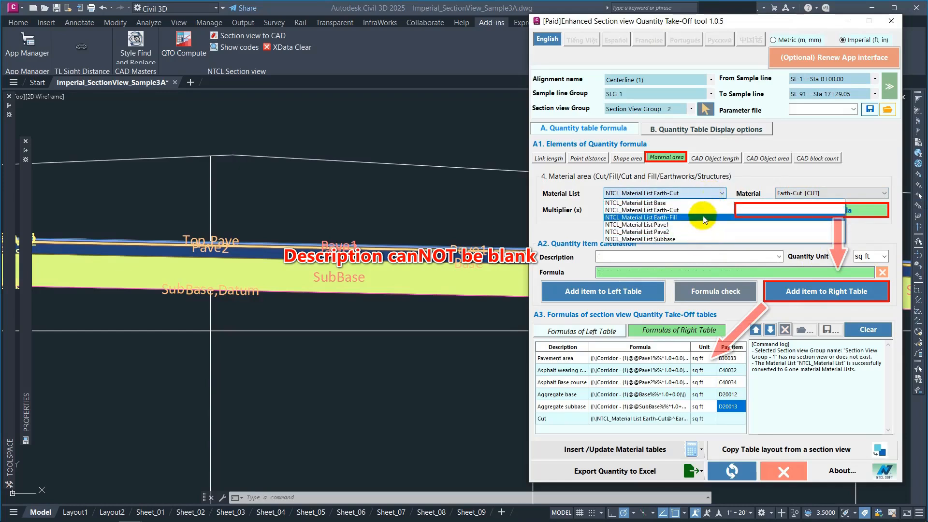
pyautogui.click(707, 213)
pyautogui.click(812, 209)
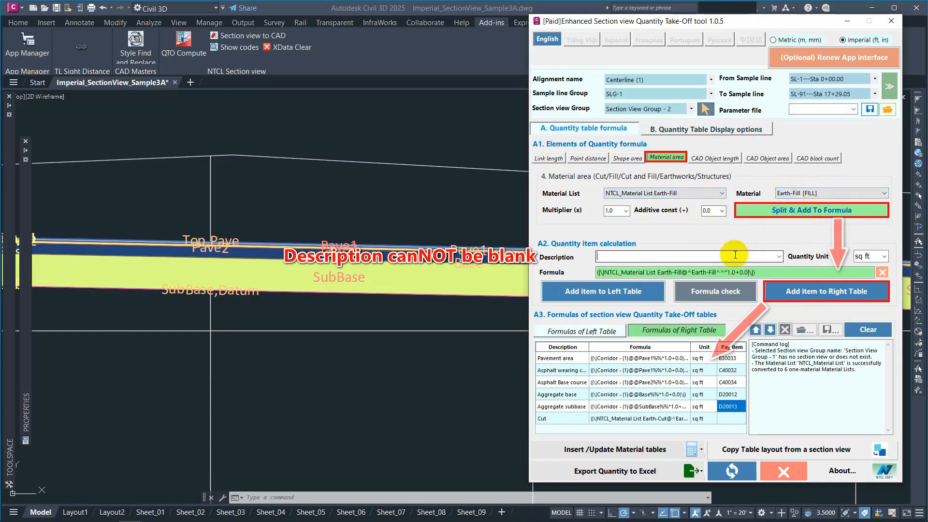
pyautogui.write('Fill')
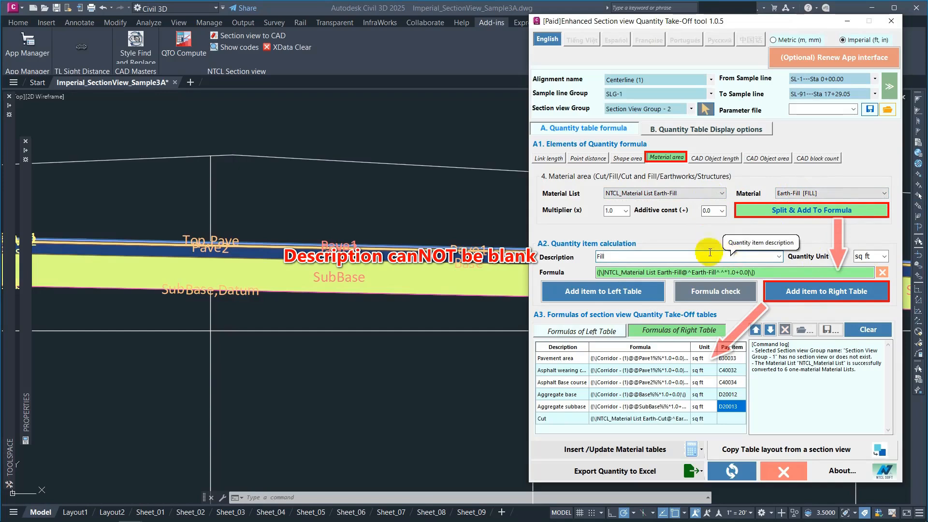
pyautogui.click(773, 290)
# Step: Move the "Cut" item to the first row of the right table formulas
pyautogui.scroll(-1, 735, 398)
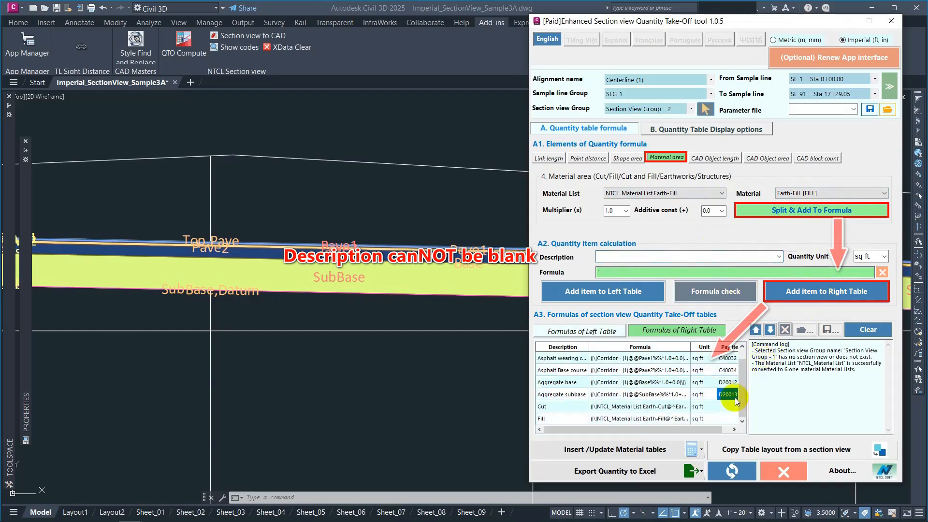
pyautogui.click(639, 407)
pyautogui.click(756, 329)
pyautogui.click(756, 329)
pyautogui.click(760, 332)
pyautogui.click(759, 332)
pyautogui.click(759, 332)
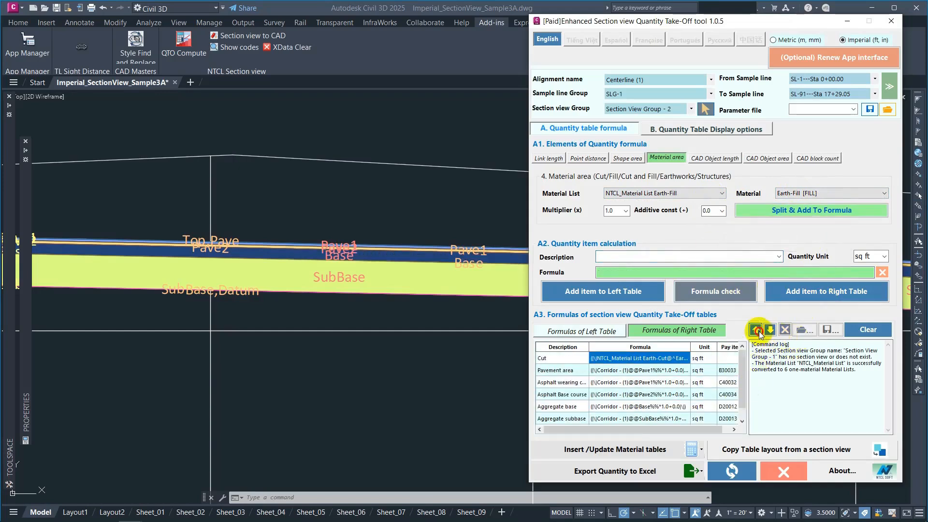
# Step: Move the "Fill" item up to the row directly above "Pavement area" in the right table formulas
pyautogui.scroll(-1, 709, 384)
pyautogui.click(645, 417)
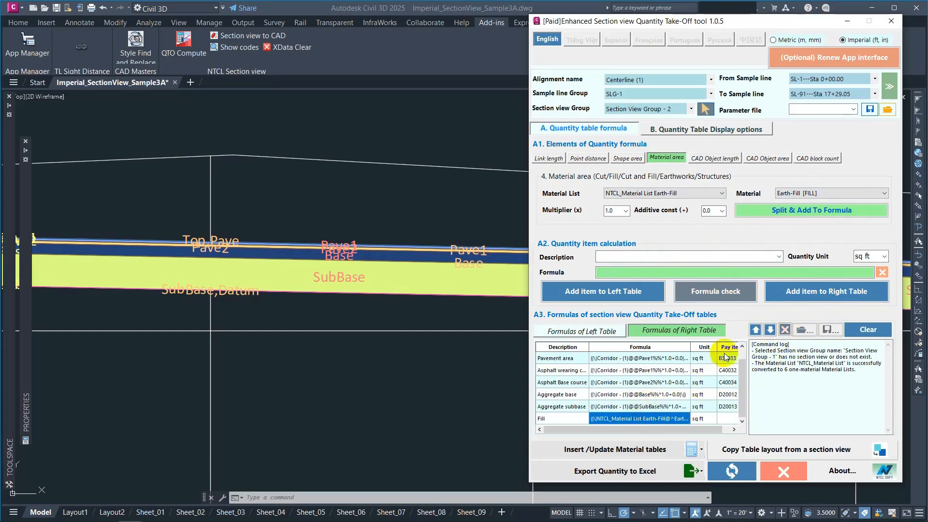
pyautogui.click(756, 330)
pyautogui.click(755, 329)
pyautogui.click(756, 330)
pyautogui.click(756, 330)
pyautogui.click(755, 329)
pyautogui.scroll(-1, 719, 384)
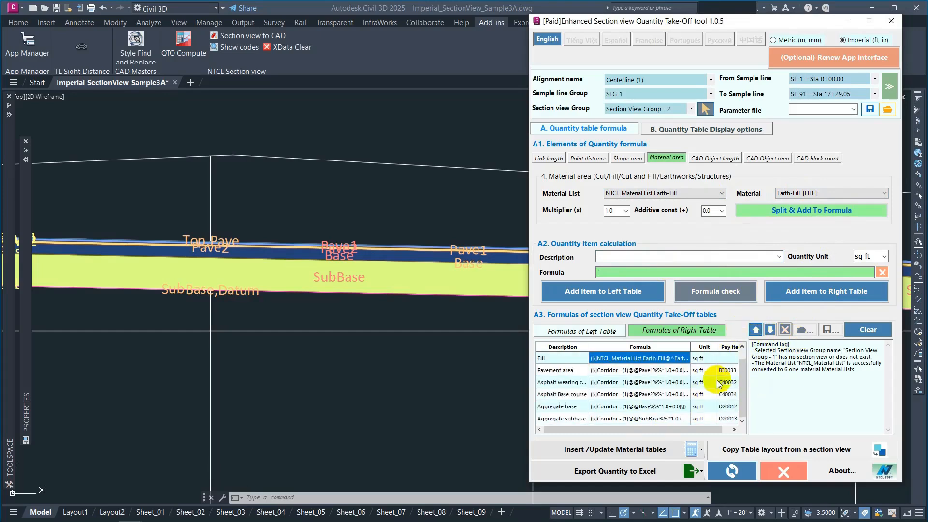
# Step: Switch the formula element type to CAD object area and open the properties of sample line group SLG-1
pyautogui.click(770, 159)
pyautogui.scroll(-7, 321, 216)
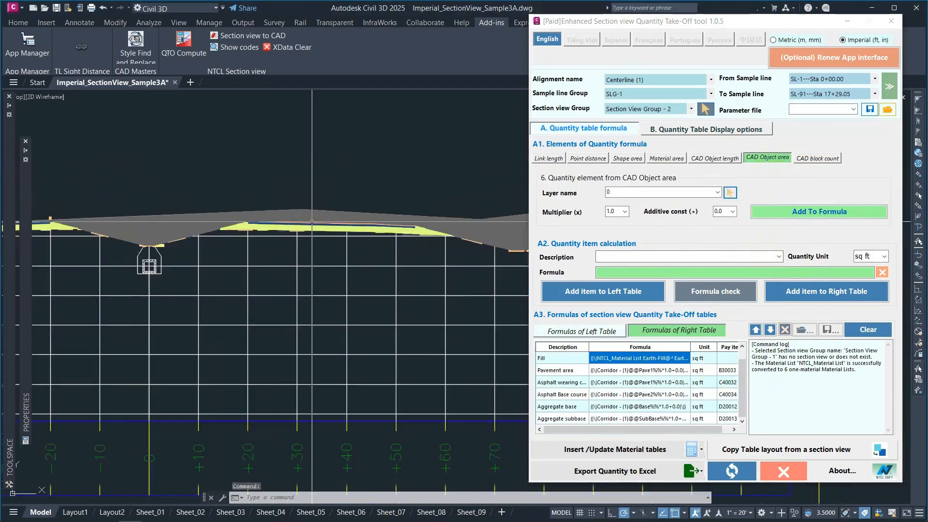
pyautogui.rightClick(131, 243)
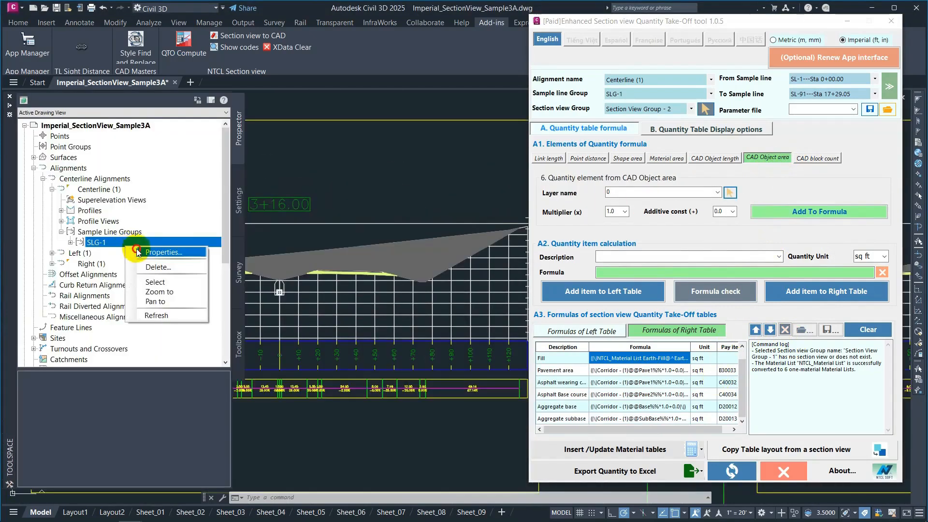
pyautogui.click(144, 251)
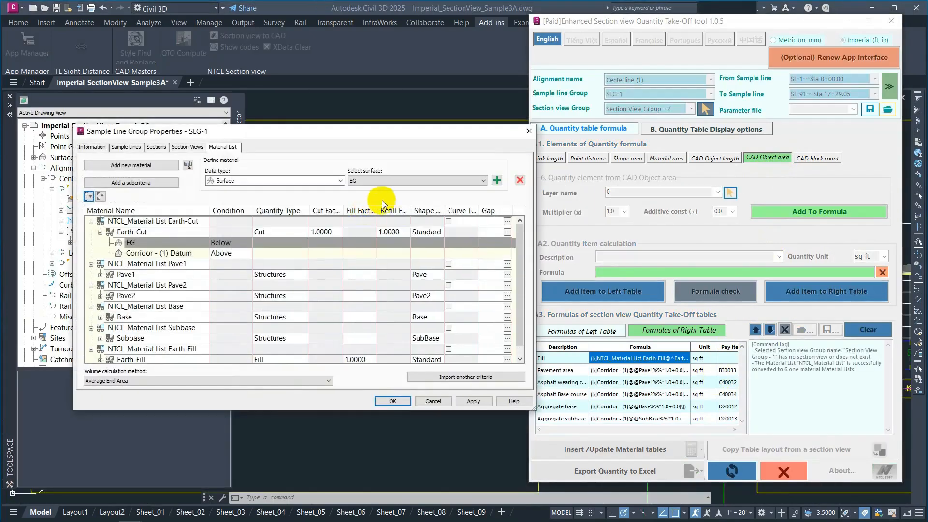
# Step: Turn off the visibility of the shape border and area fill in the Standard shape style used by the Earth-Cut material
pyautogui.click(425, 231)
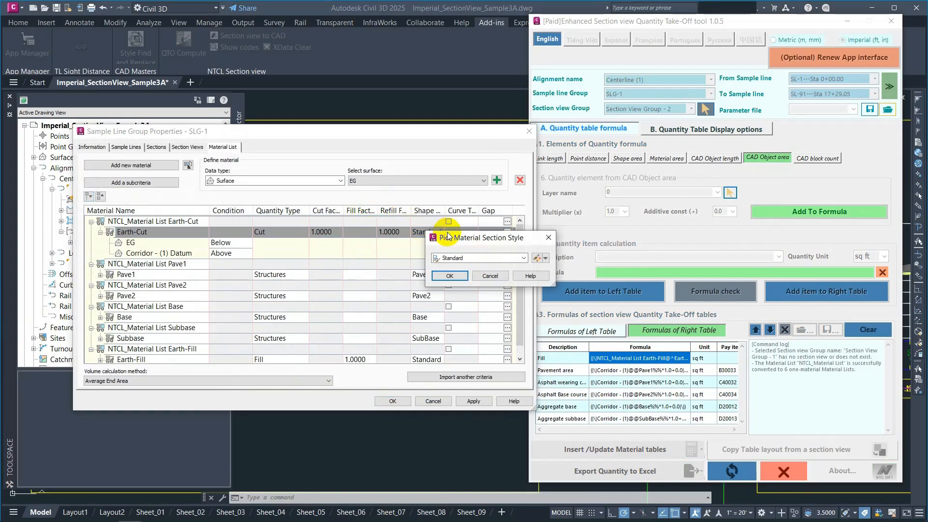
pyautogui.click(536, 258)
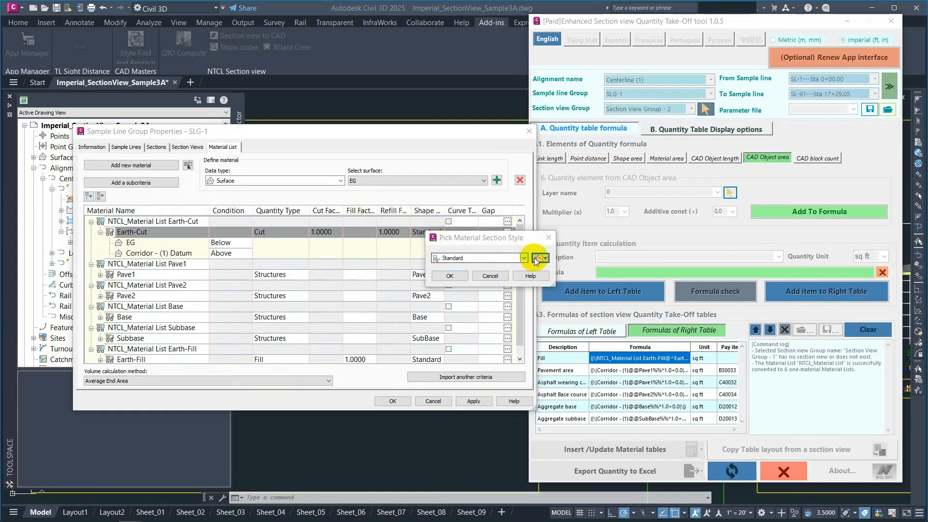
pyautogui.click(387, 226)
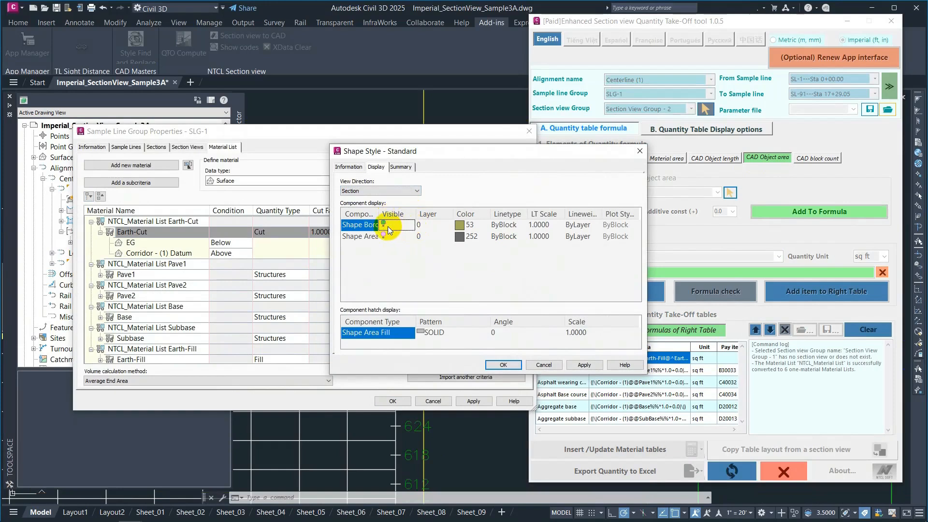
pyautogui.click(401, 237)
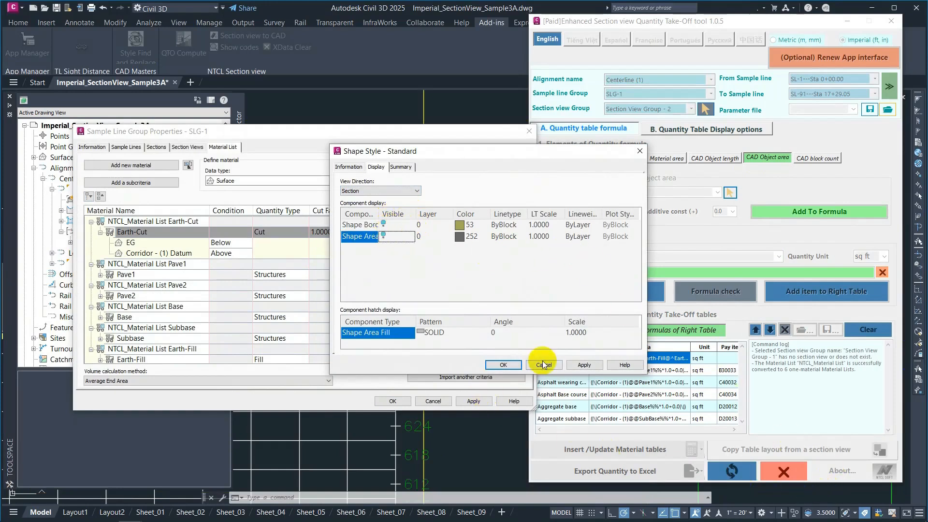
pyautogui.click(509, 364)
pyautogui.click(475, 298)
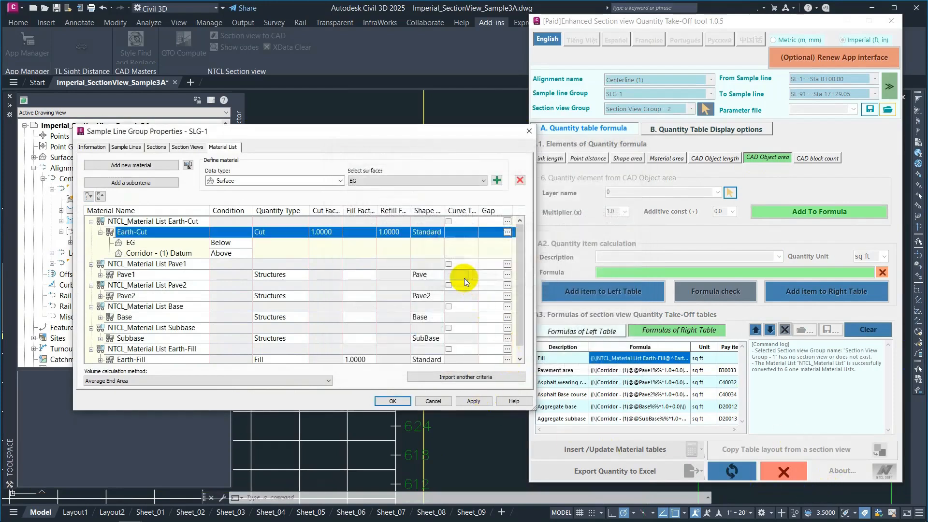
pyautogui.click(410, 404)
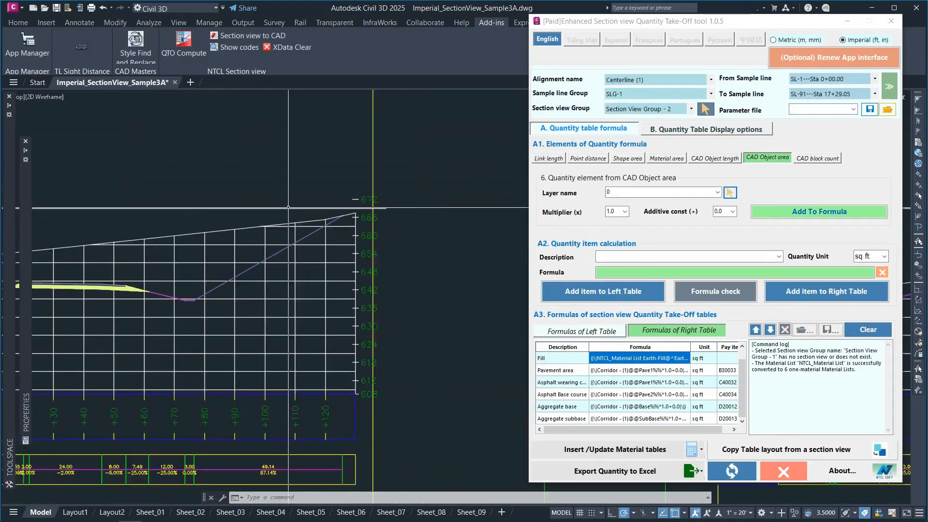
# Step: Select the riprap outline on the right-hand cut slope of the section view and examine its layer in the object properties
pyautogui.scroll(5, 223, 263)
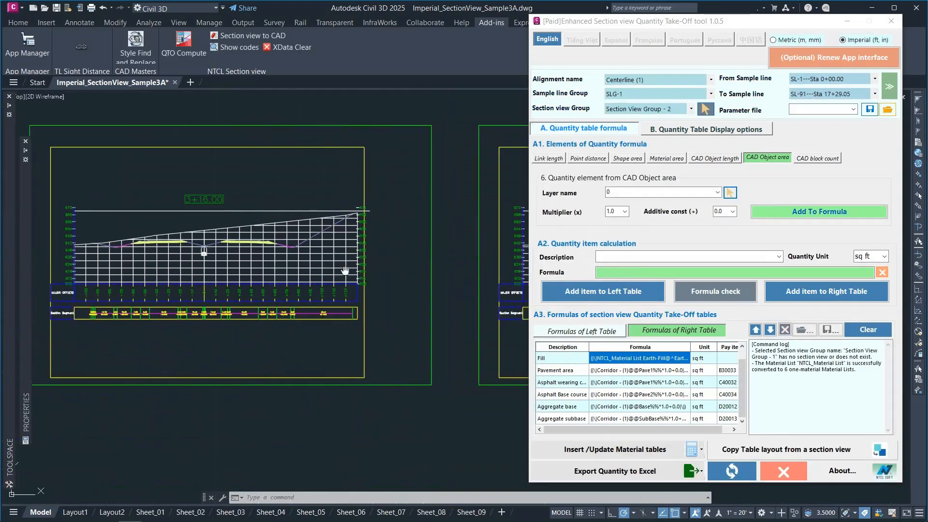
pyautogui.scroll(4, 386, 288)
pyautogui.scroll(-4, 227, 290)
pyautogui.moveTo(227, 290); pyautogui.dragTo(214, 294, button='middle')
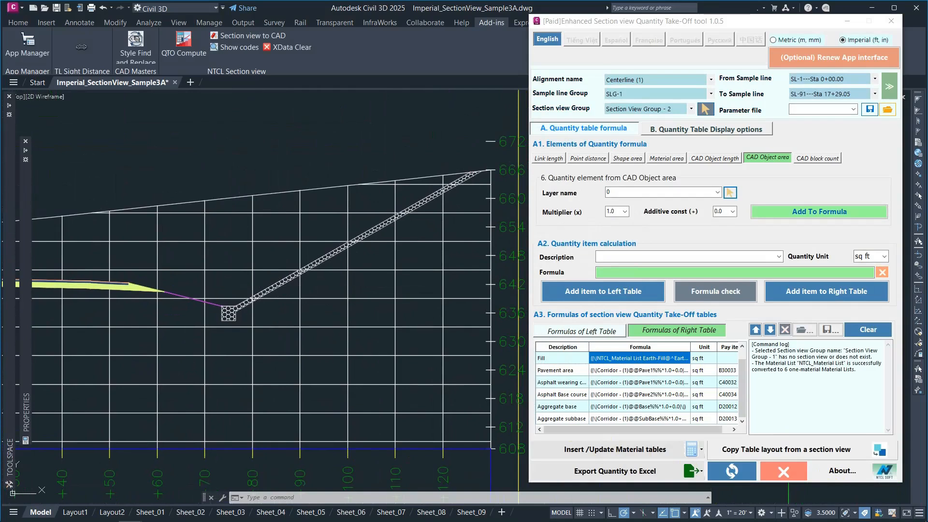
pyautogui.click(427, 202)
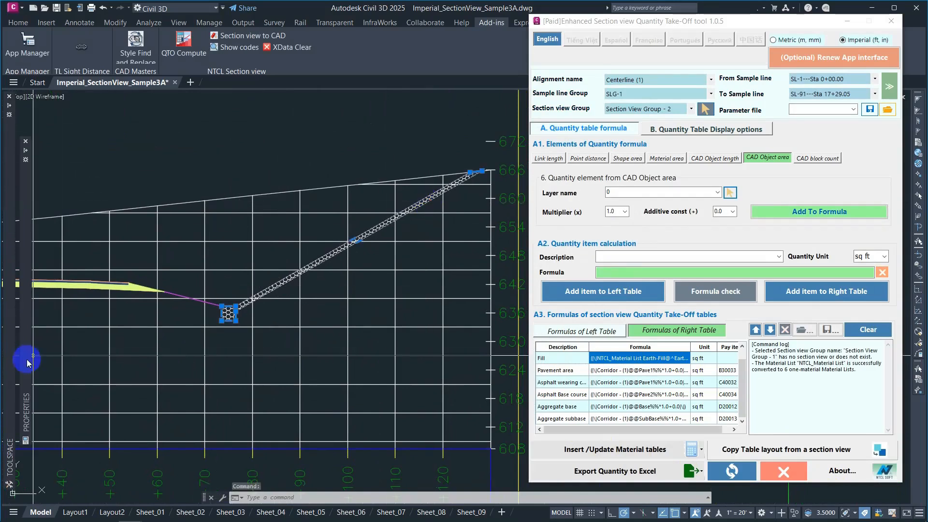
pyautogui.moveTo(27, 362)
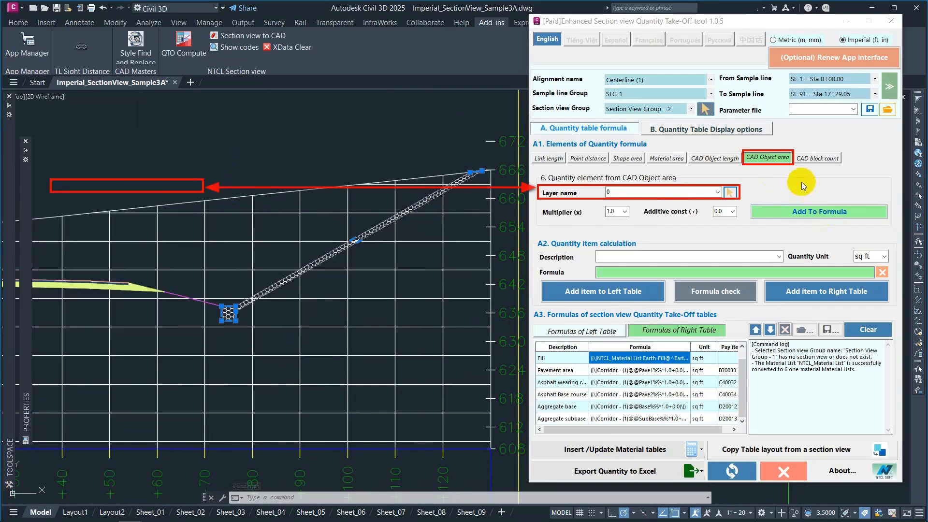
# Step: Pick the slope riprap to use its MortarRipRap layer and add that layer's object area to the formula
pyautogui.click(730, 192)
pyautogui.scroll(5, 322, 280)
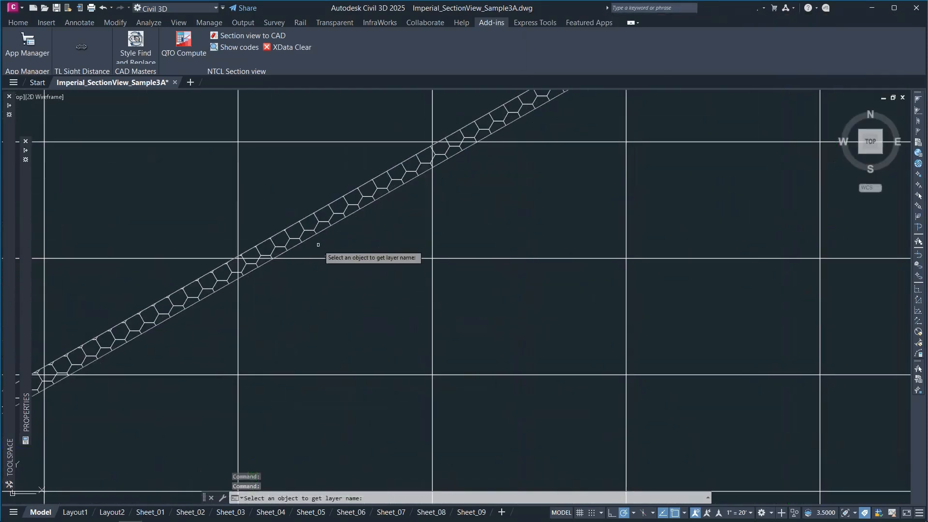
pyautogui.click(326, 231)
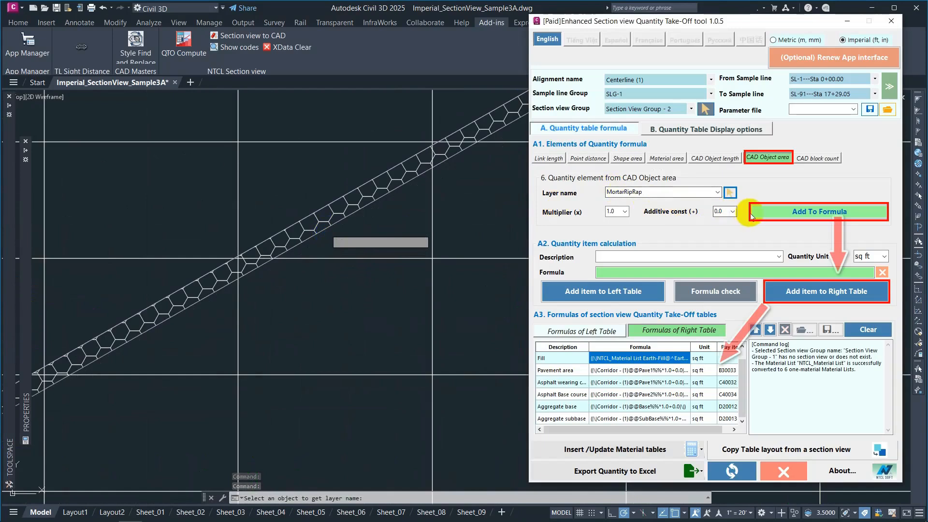
pyautogui.click(797, 213)
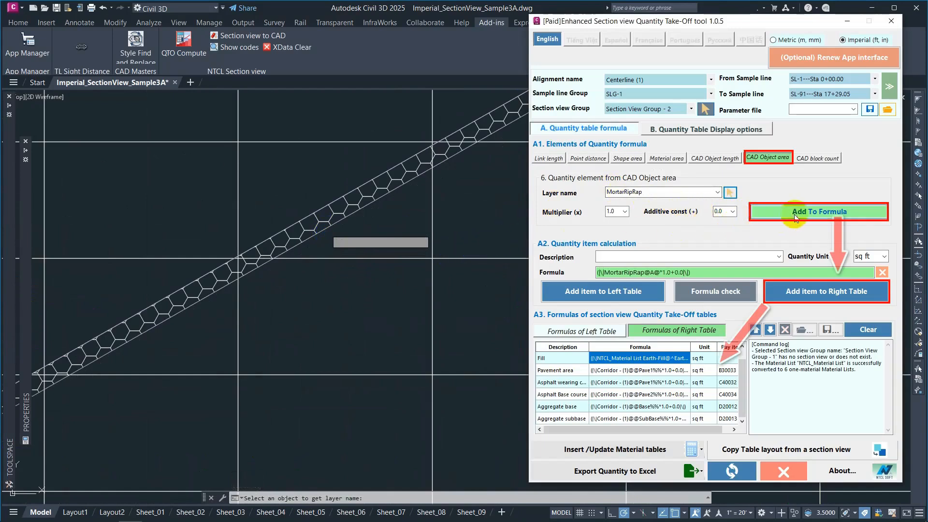
# Step: Describe the riprap area item as "Mortar riprap slope" and add it to the right table's formulas
pyautogui.click(717, 256)
pyautogui.write('Mortar ripr')
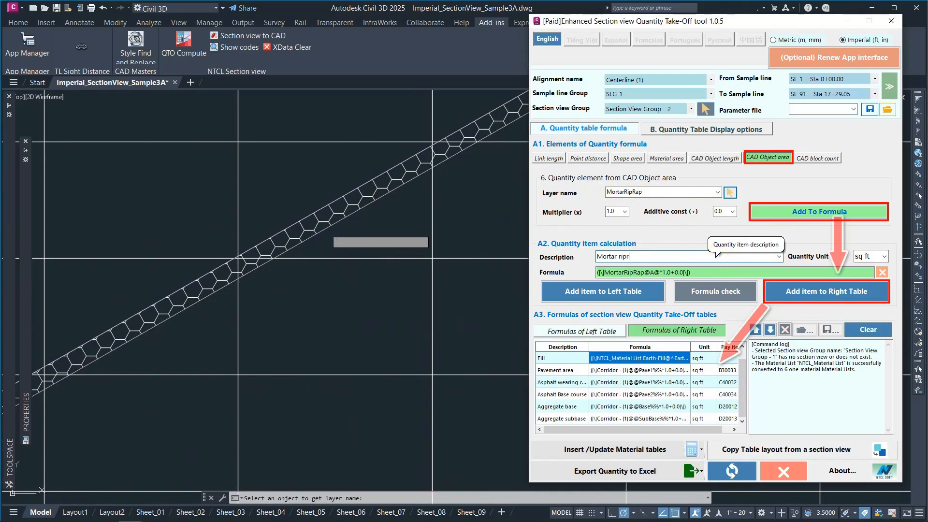
pyautogui.write('ap slope')
pyautogui.click(854, 295)
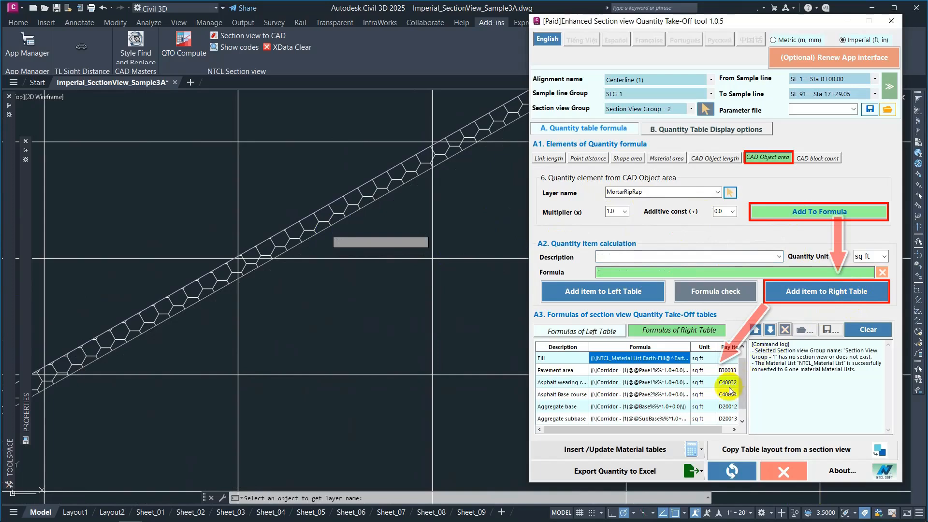
# Step: Enter pay item code E56003 for the Mortar riprap slope row of the right table
pyautogui.scroll(-1, 729, 391)
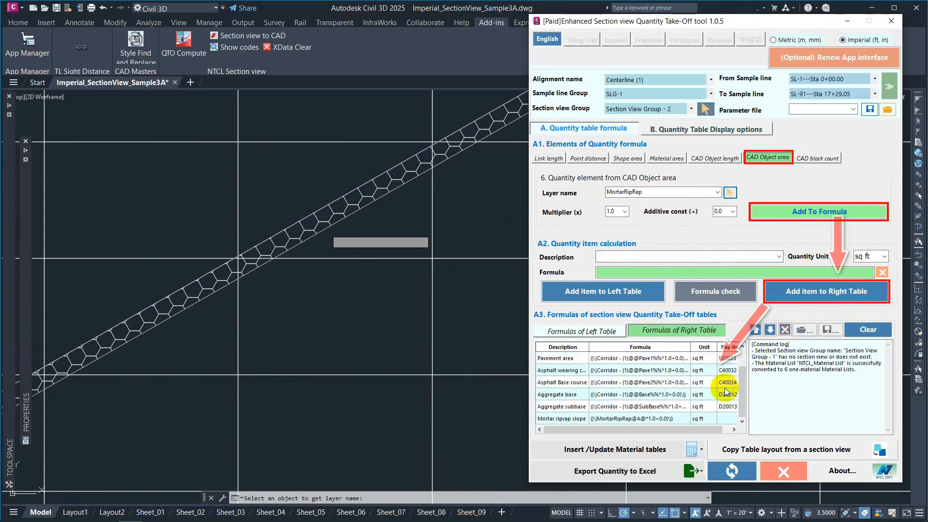
pyautogui.scroll(2, 725, 419)
pyautogui.scroll(-2, 727, 419)
pyautogui.doubleClick(728, 418)
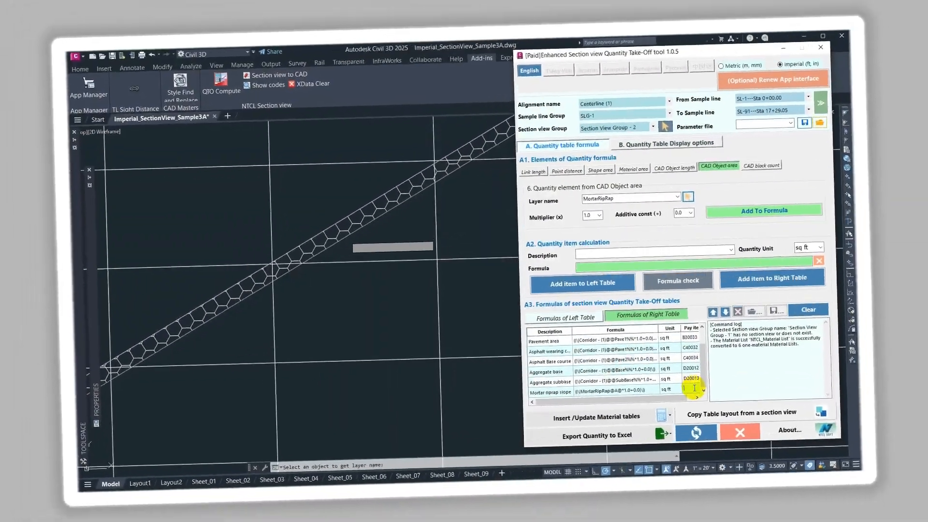
pyautogui.write('E5')
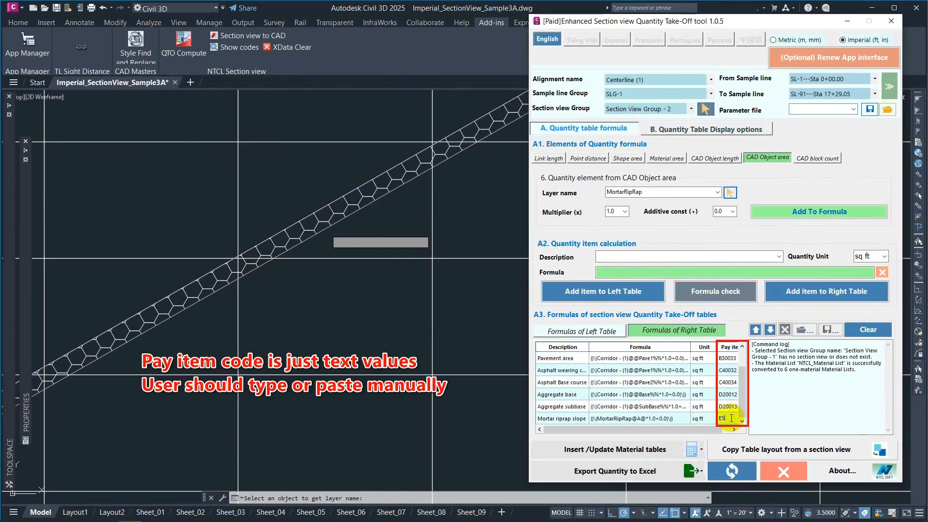
pyautogui.write('600')
# Step: Enter pay item codes A10010 for Cut and A20030 for Fill in the right table
pyautogui.scroll(2, 730, 387)
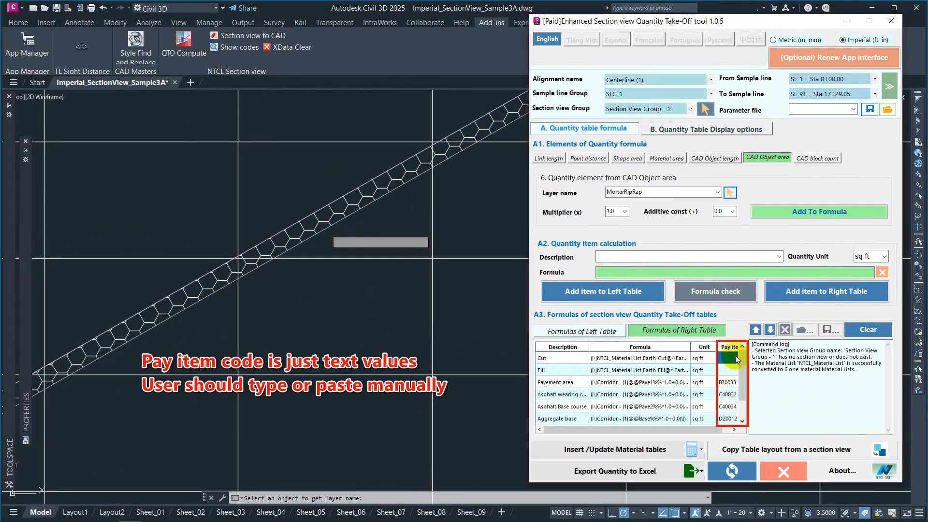
pyautogui.click(729, 359)
pyautogui.write('A10010')
pyautogui.click(733, 370)
pyautogui.write('A20030')
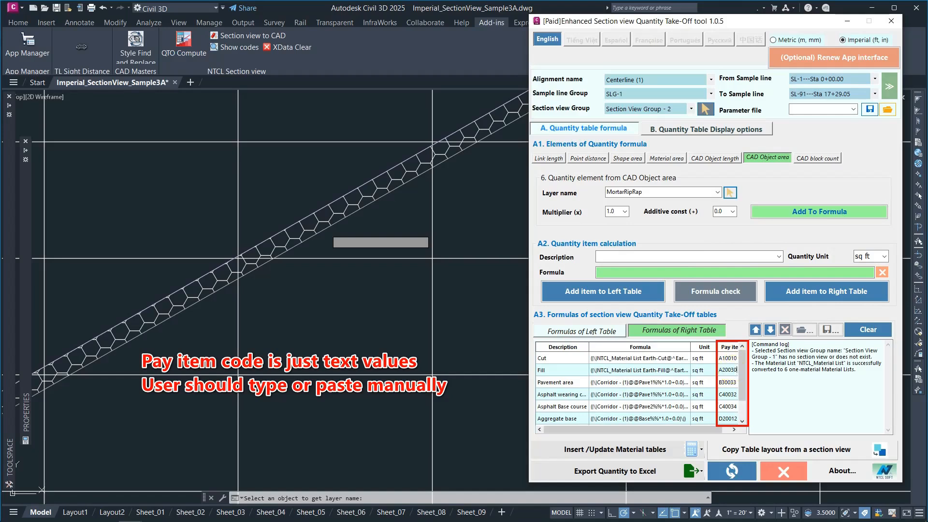
pyautogui.click(728, 371)
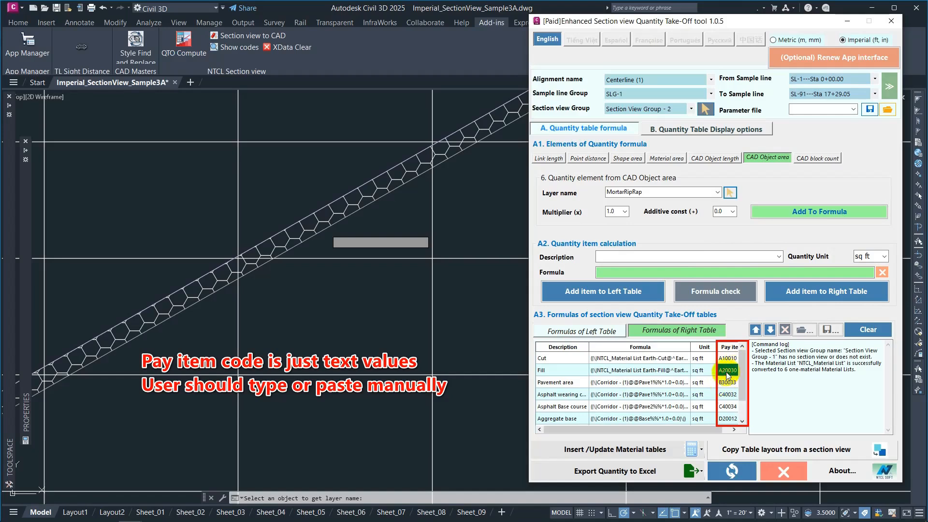
# Step: In the left table's formulas, enter pay item codes F30032 for Land Acquisition and D20022 for Turf slope
pyautogui.click(582, 331)
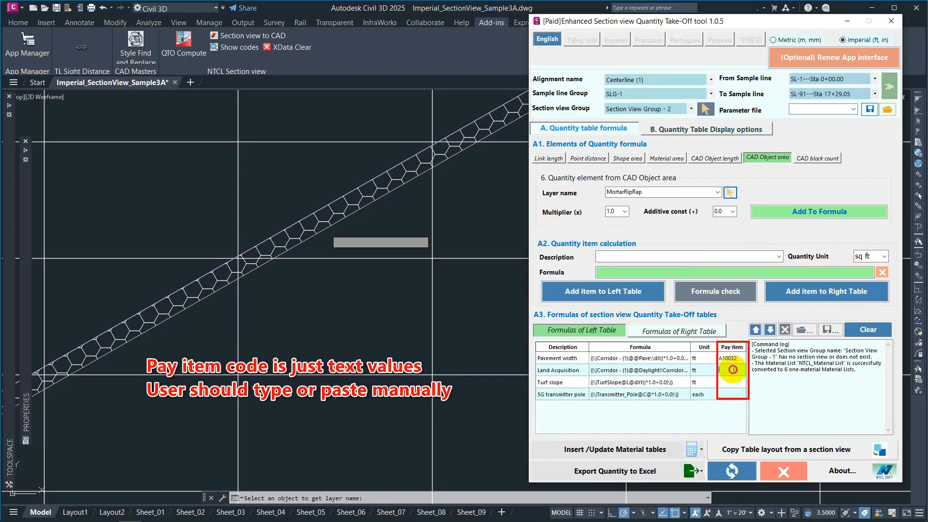
pyautogui.moveTo(734, 370); pyautogui.dragTo(648, 370)
pyautogui.write('F3')
pyautogui.write('D20022')
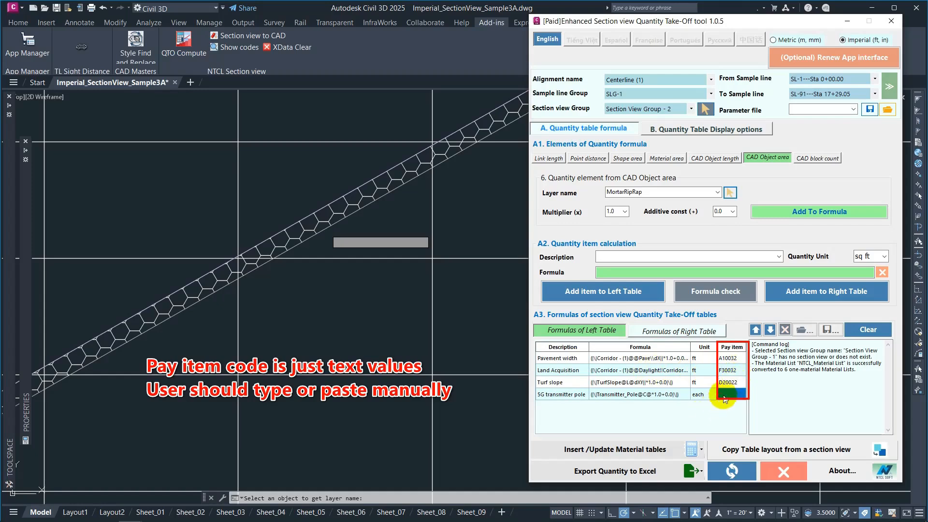
# Step: Return to the right table's formulas and save the formula configuration as Imperial_Sample_Formula
pyautogui.click(634, 332)
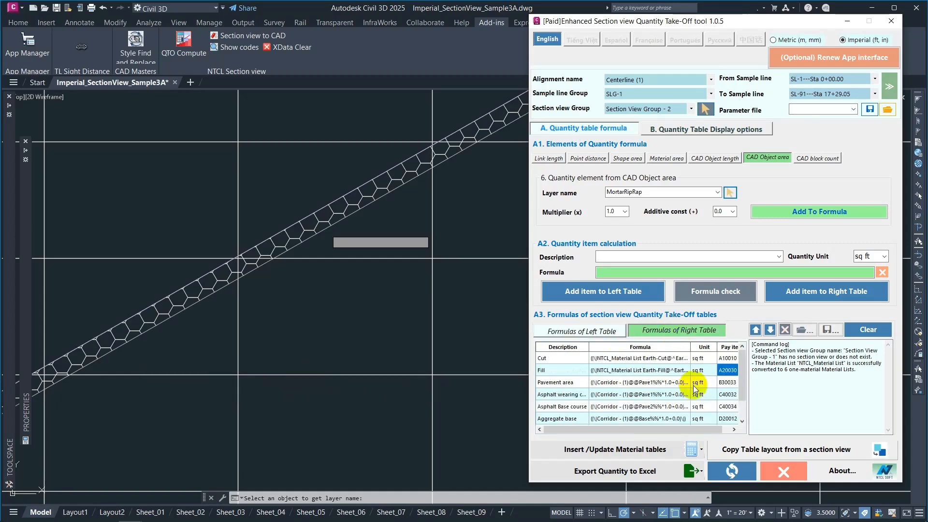
pyautogui.click(827, 330)
pyautogui.write('Imperial')
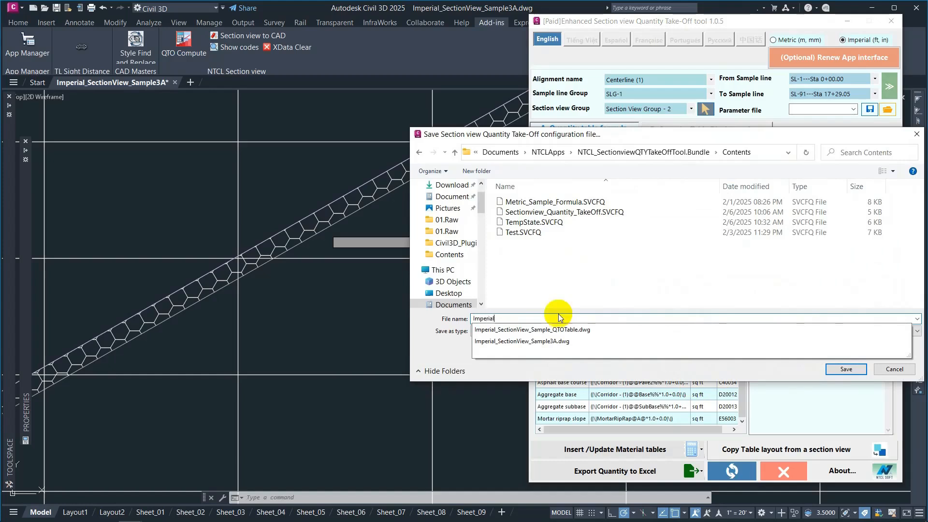
pyautogui.write('_Sample_Formula')
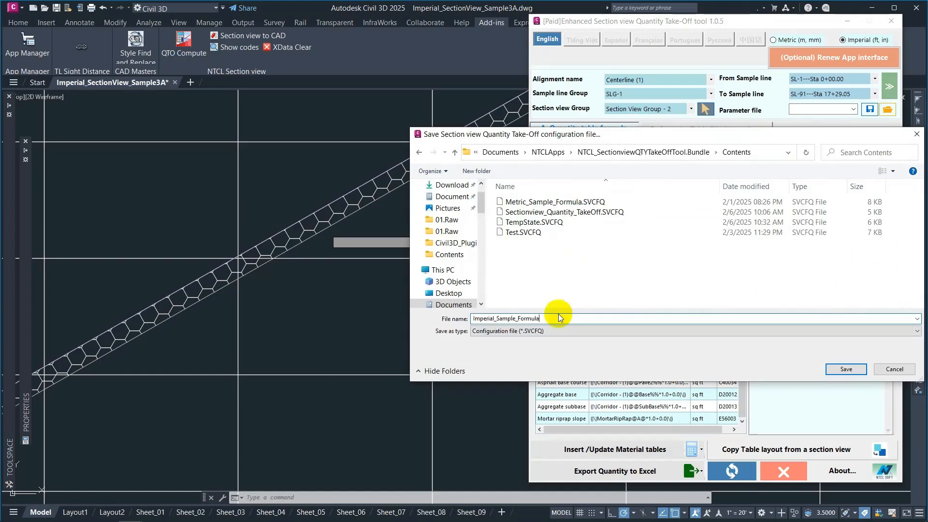
pyautogui.click(845, 369)
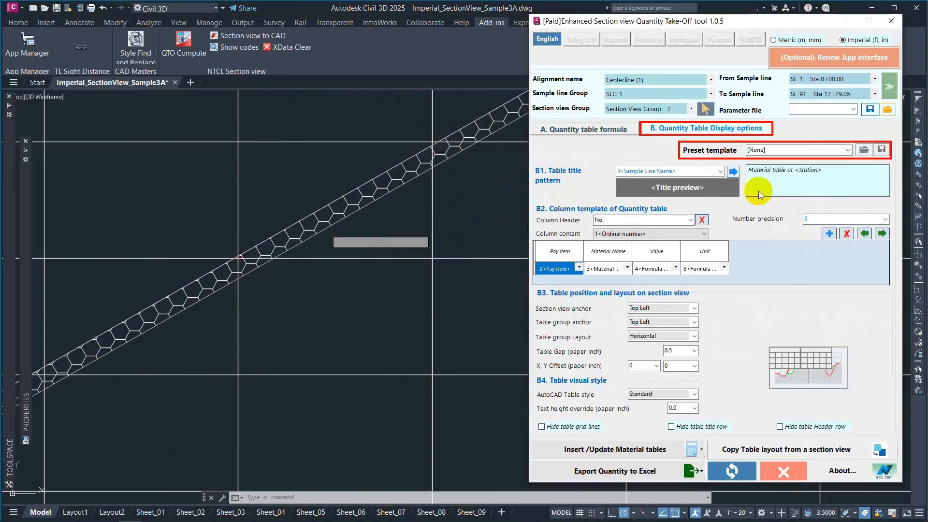
# Step: Load the table display preset "4 columns (2348), with gridlines, title, headers, hatches" and check its AutoCAD table style
pyautogui.click(848, 150)
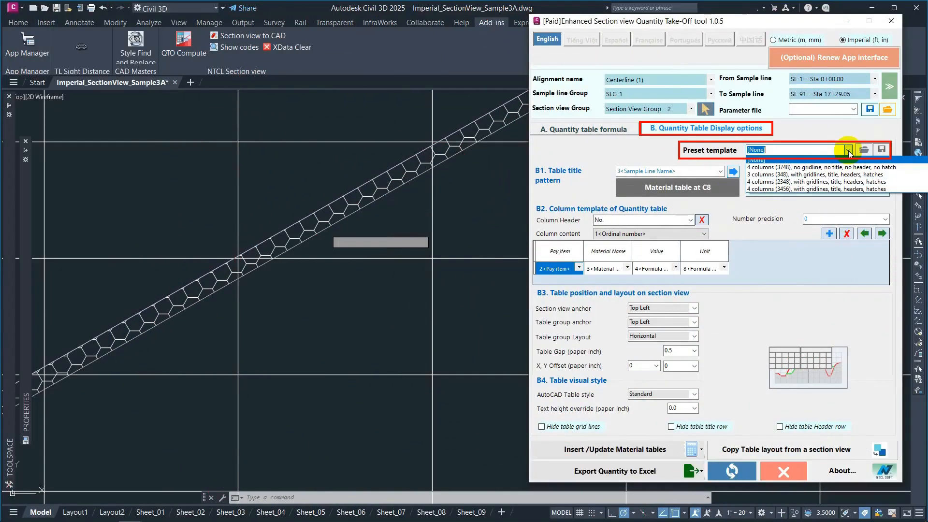
pyautogui.click(864, 182)
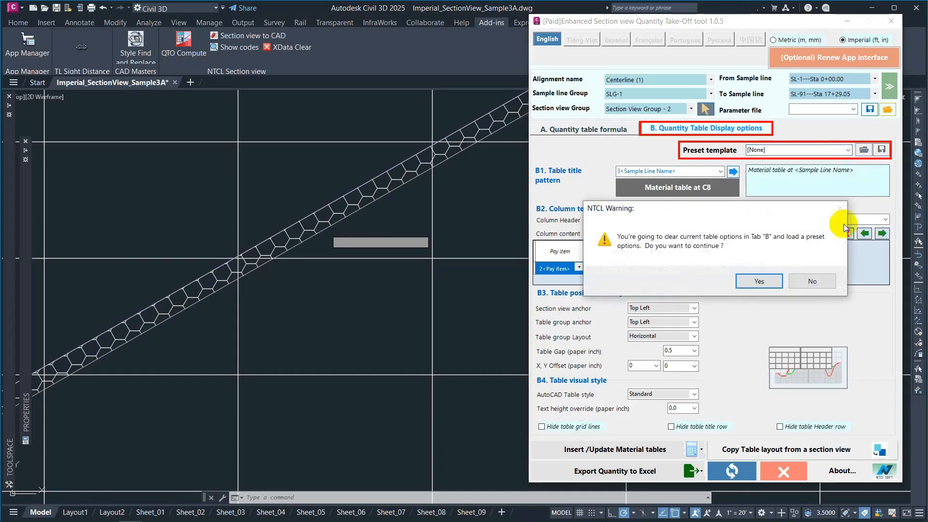
pyautogui.click(773, 285)
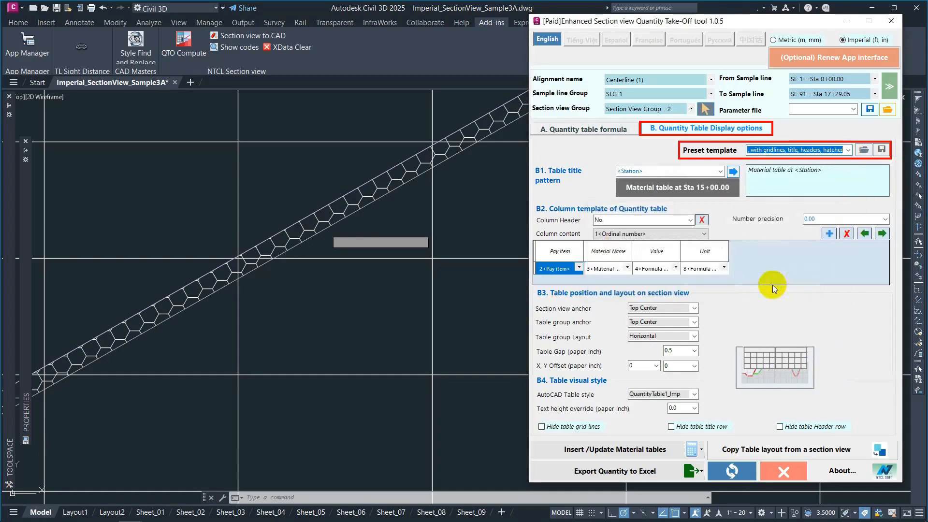
pyautogui.click(695, 396)
pyautogui.click(695, 398)
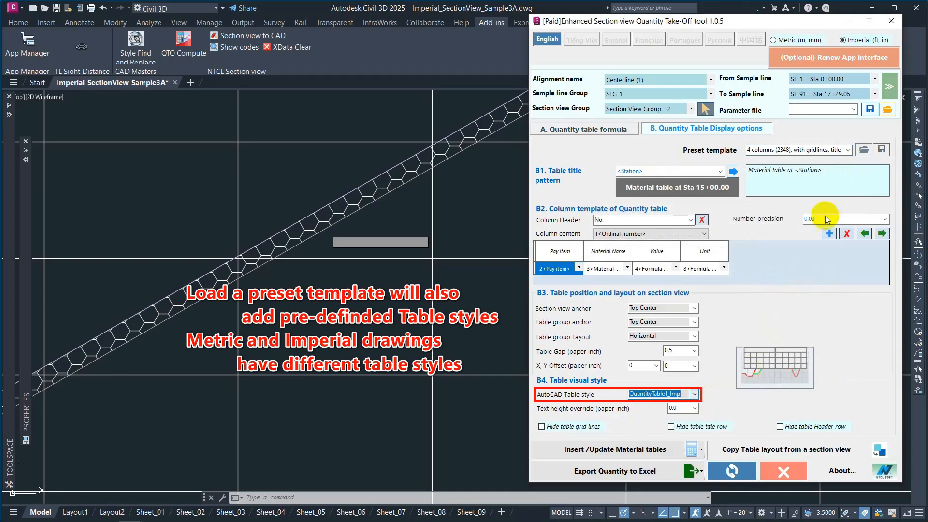
pyautogui.click(836, 154)
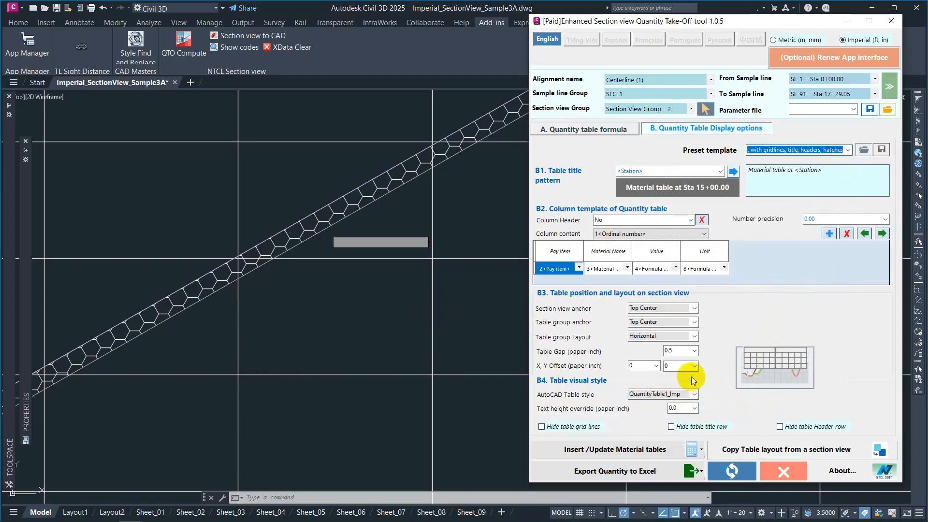
# Step: Set the gap between the left and right material tables to 1 paper inch and review the X, Y offset
pyautogui.click(673, 351)
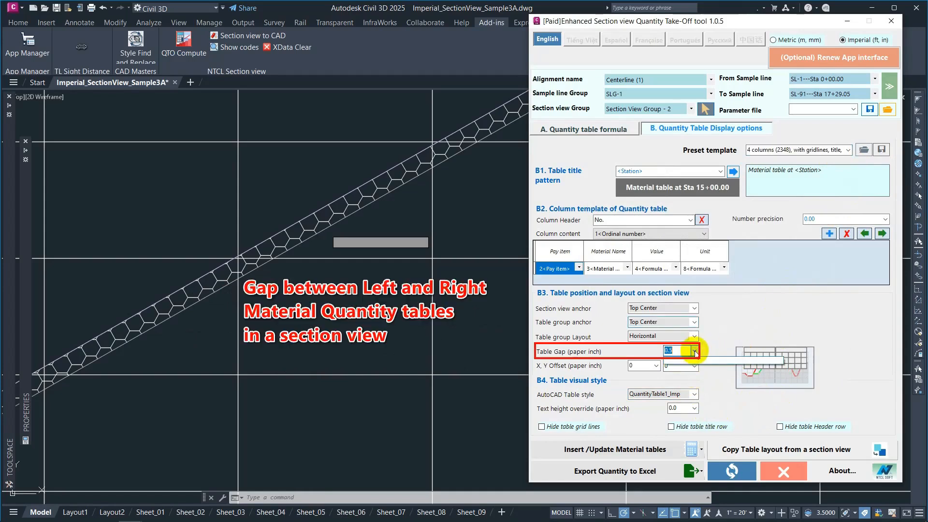
pyautogui.write('1')
pyautogui.click(677, 366)
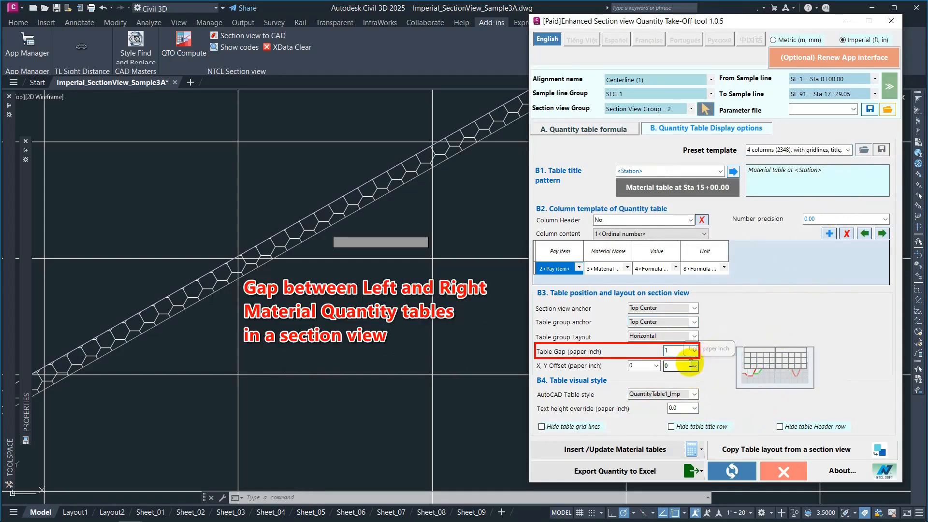
pyautogui.hotkey('shift', 'Tab')
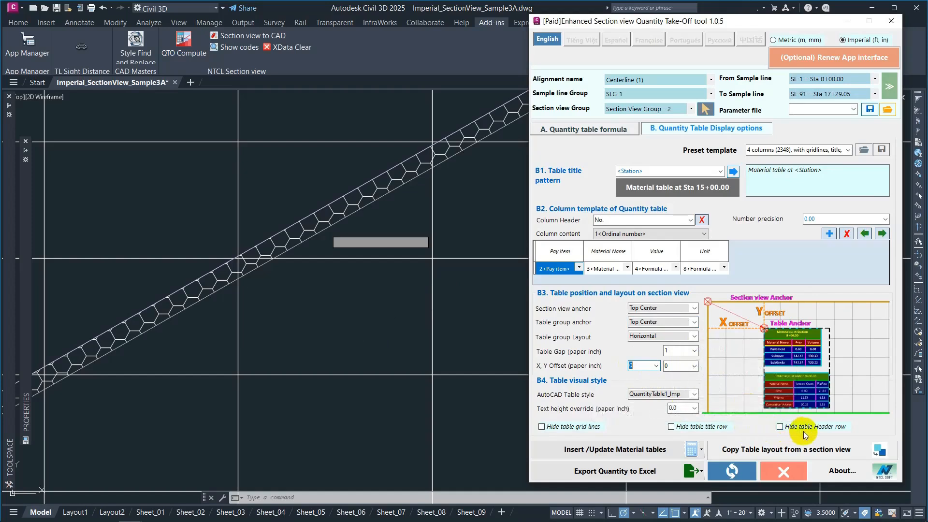
# Step: Compute and insert new material tables on the section views, accepting the SLG-1 sample line group properties
pyautogui.click(689, 449)
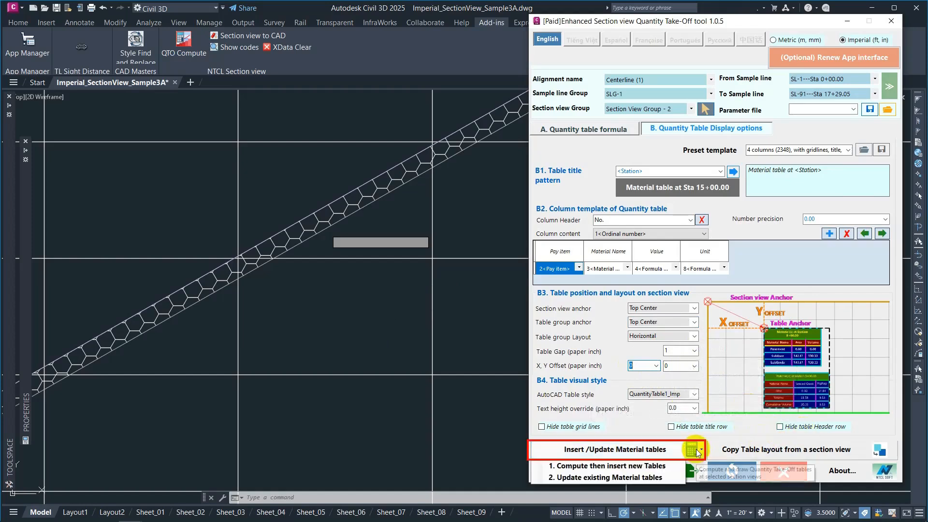
pyautogui.click(670, 464)
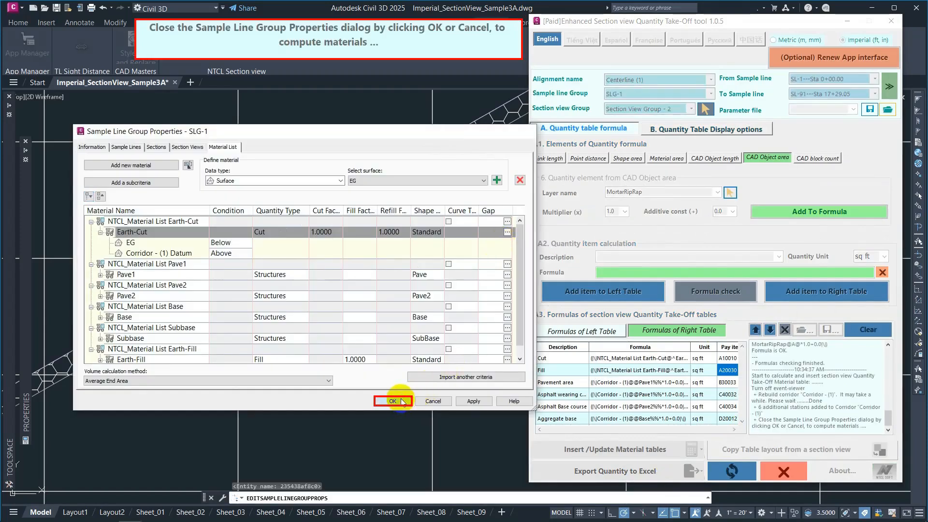
pyautogui.click(393, 401)
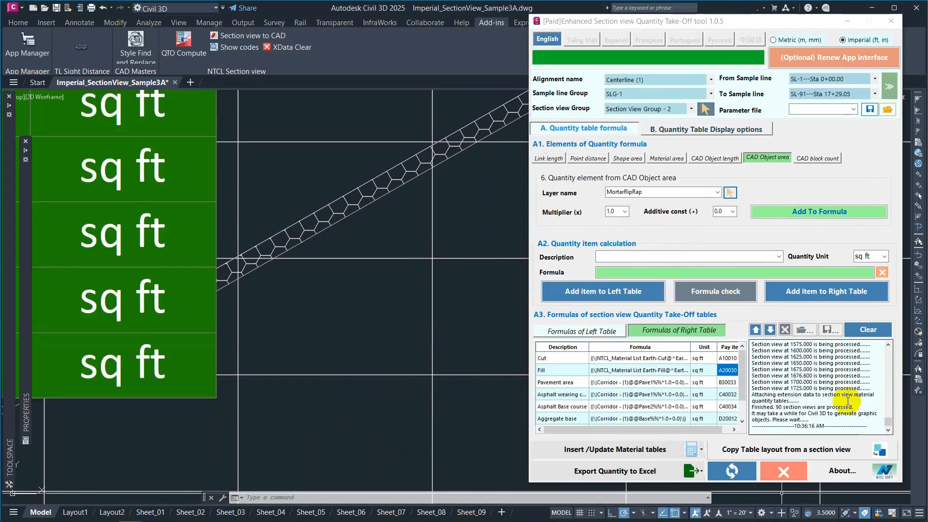
# Step: Move both material tables of the 1+00.00 section view straight up, clear of the section grid and station title
pyautogui.click(438, 330)
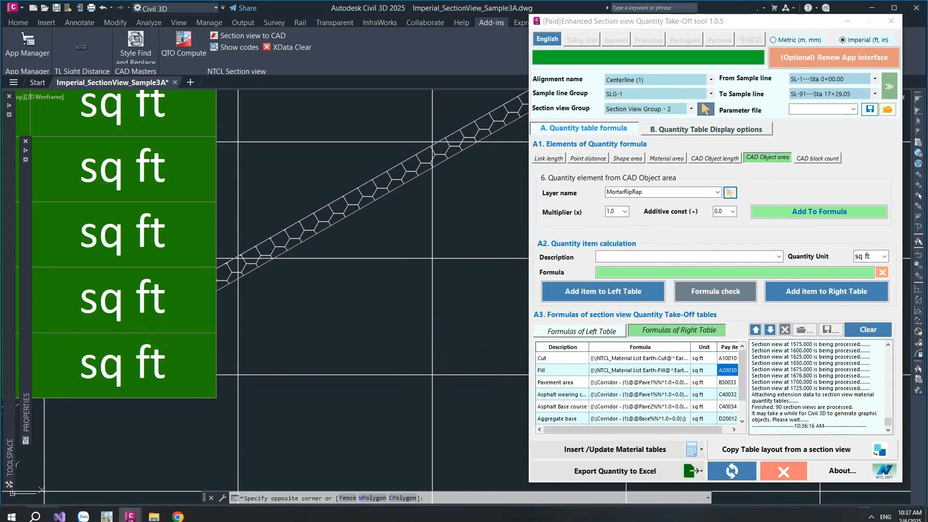
pyautogui.press('Escape')
pyautogui.scroll(-10, 406, 258)
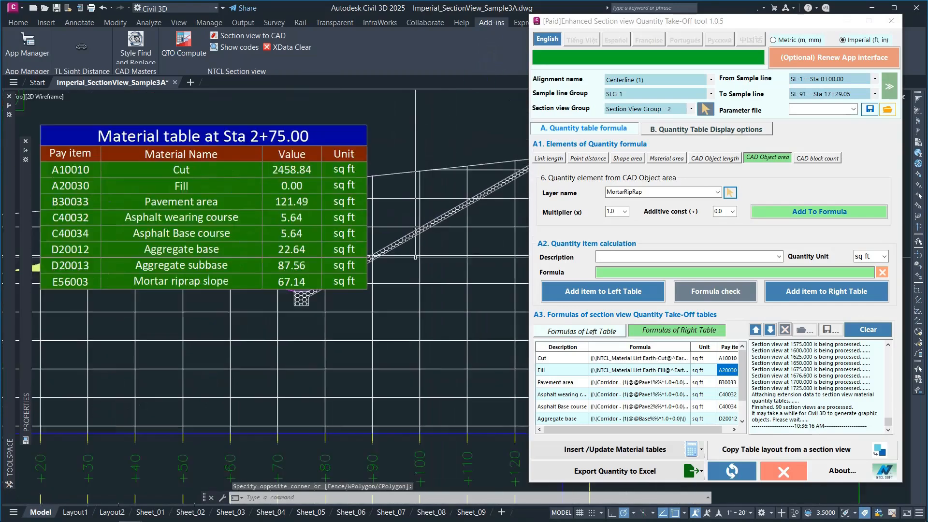
pyautogui.click(404, 260)
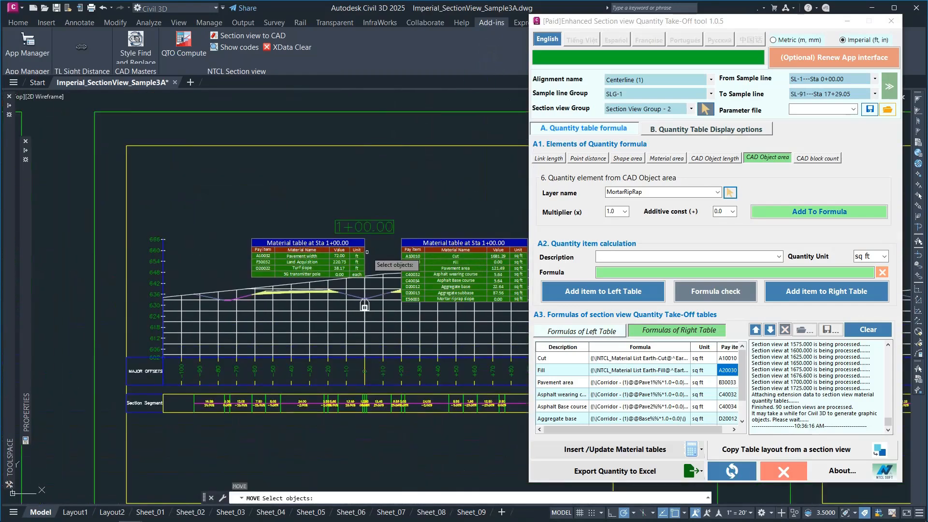
pyautogui.click(361, 252)
pyautogui.click(420, 240)
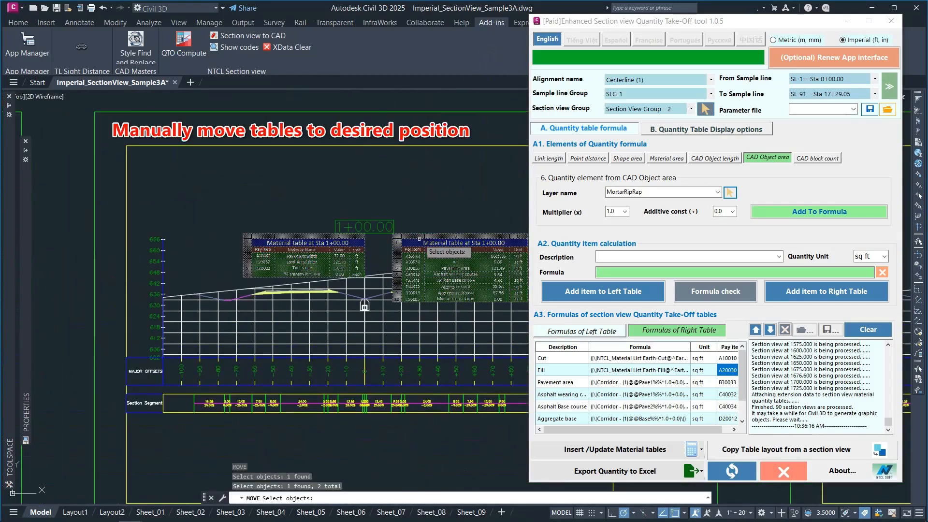
pyautogui.press('Return')
pyautogui.click(417, 245)
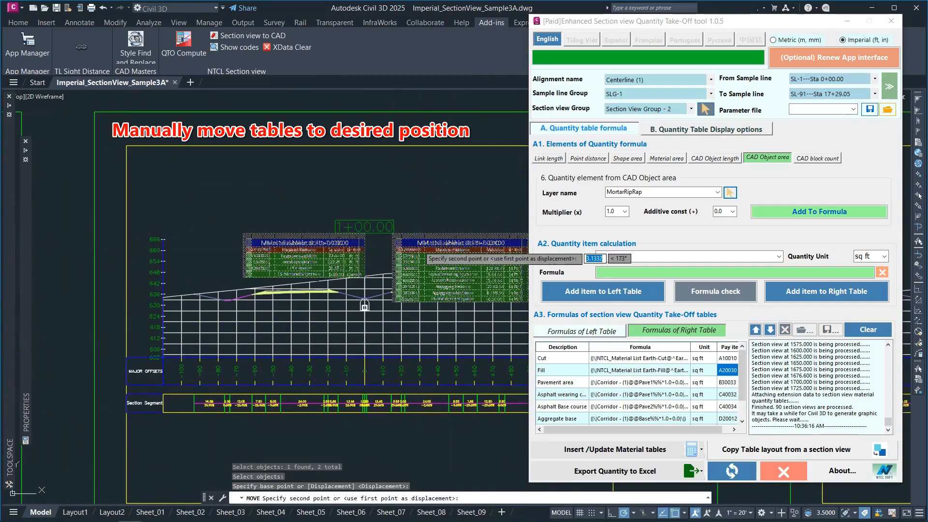
pyautogui.click(425, 171)
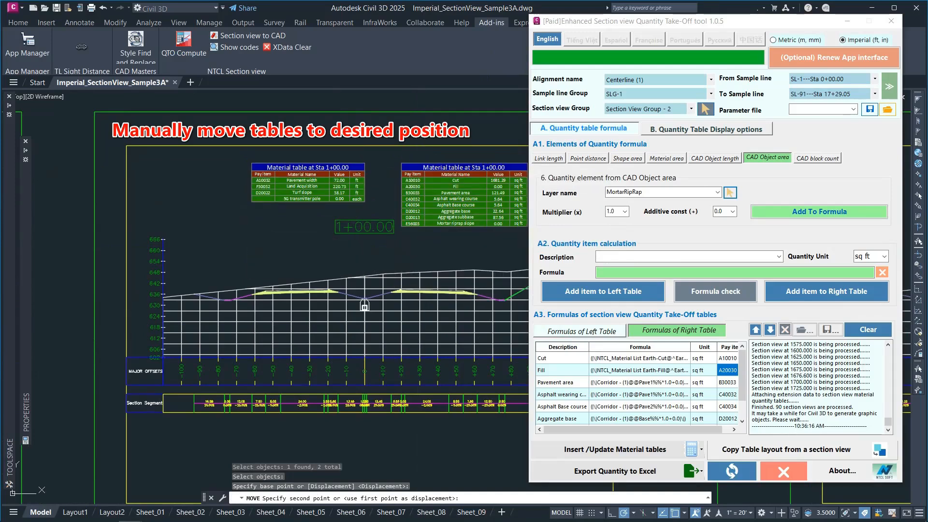
# Step: Move the left material table at Sta 1+00.00 further left, toward the edge of the sheet frame
pyautogui.scroll(-3, 140, 167)
pyautogui.press('Return')
pyautogui.click(281, 180)
pyautogui.press('Return')
pyautogui.click(230, 214)
pyautogui.click(195, 215)
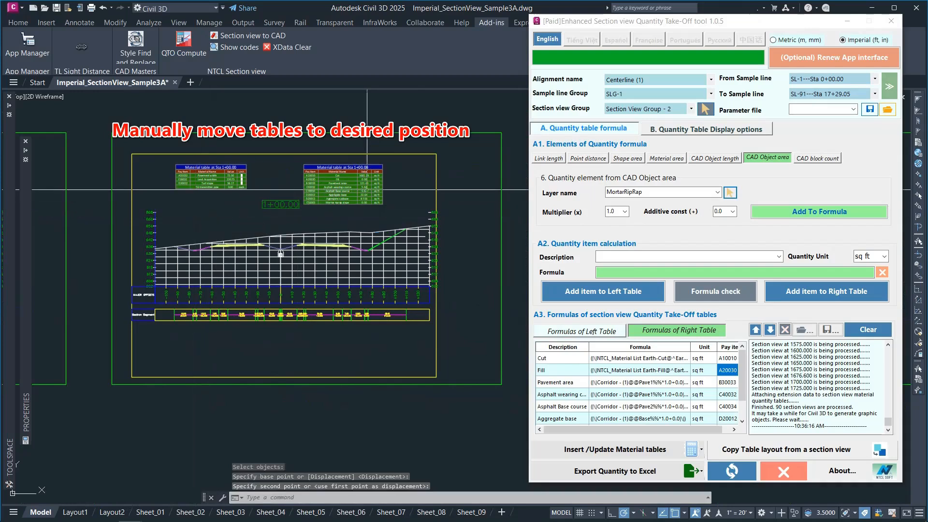
# Step: Move the right material table at Sta 1+00.00 horizontally to the right, toward the sheet frame's edge
pyautogui.press('Return')
pyautogui.click(383, 191)
pyautogui.rightClick(405, 195)
pyautogui.click(405, 196)
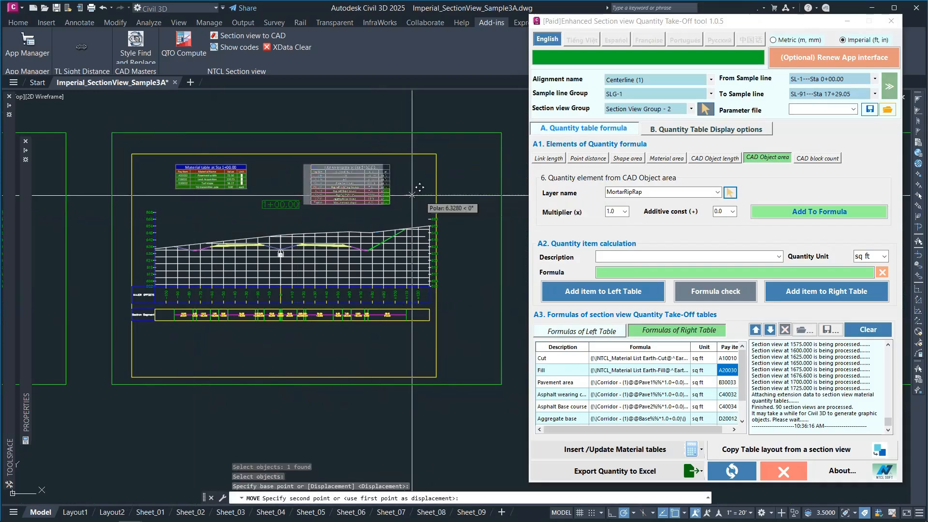
pyautogui.click(422, 197)
# Step: Copy the material table layout from the 1+00.00 section view to the other section views
pyautogui.click(800, 450)
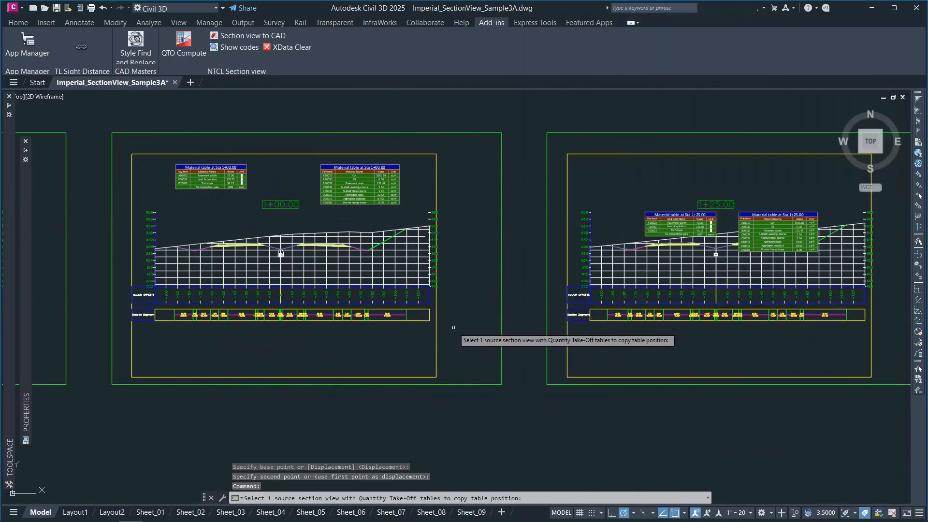
pyautogui.click(454, 327)
pyautogui.click(164, 164)
pyautogui.click(465, 306)
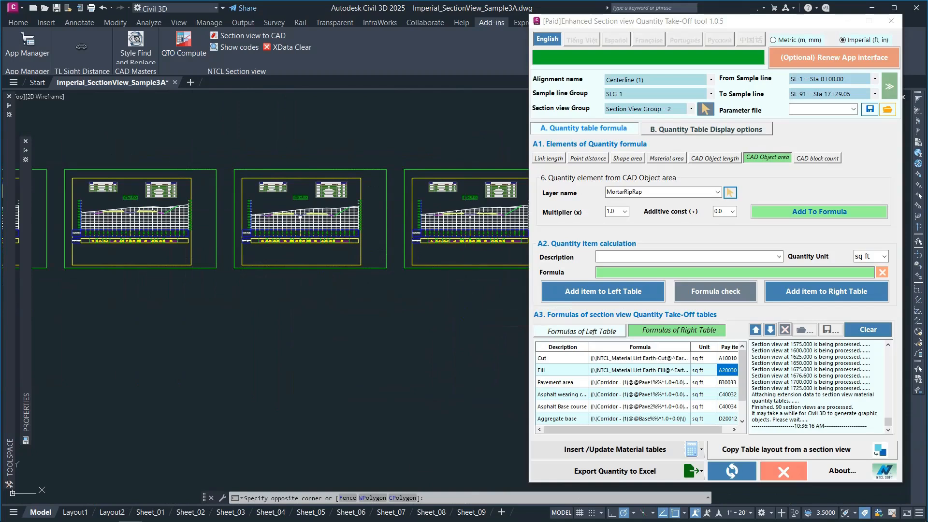
# Step: Change the table title pattern to "Material table at <Sample Line Name>", replacing the station variable
pyautogui.moveTo(283, 271); pyautogui.dragTo(202, 273, button='middle')
pyautogui.scroll(8, 203, 273)
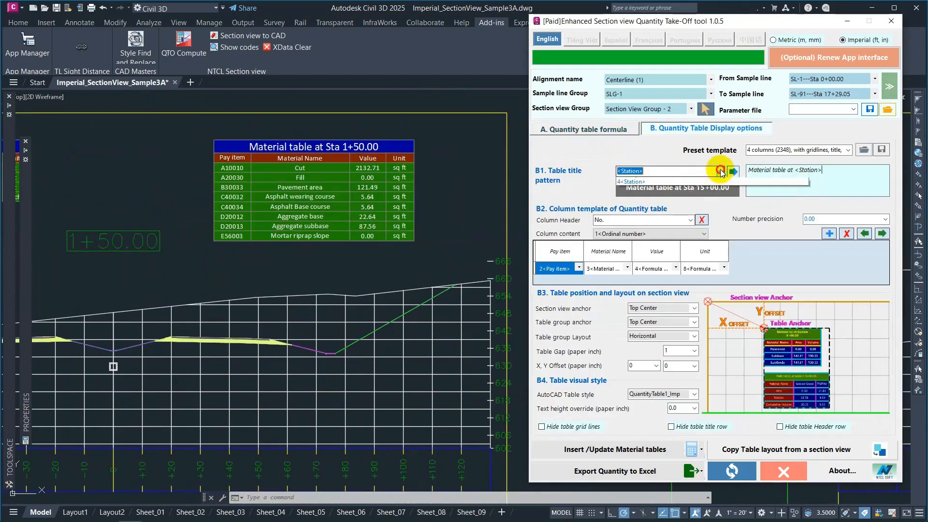
pyautogui.click(720, 172)
pyautogui.click(676, 197)
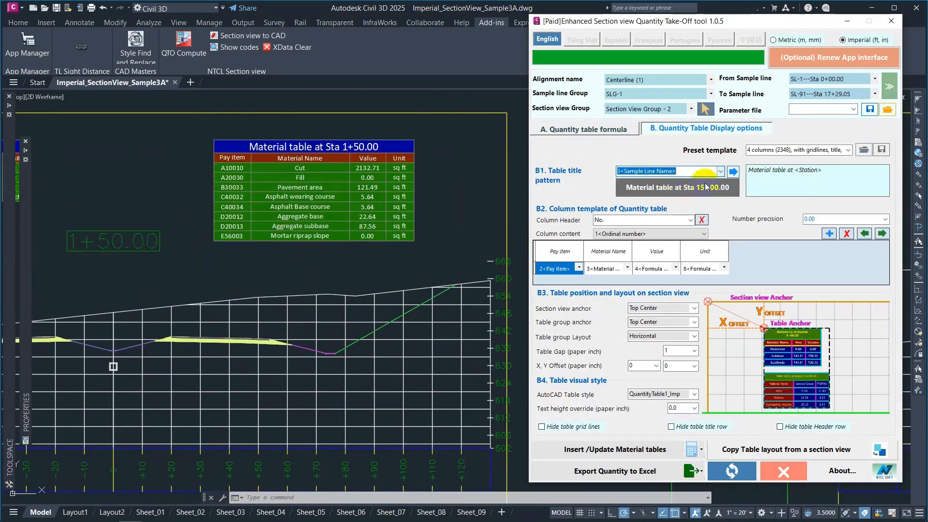
pyautogui.click(734, 172)
pyautogui.doubleClick(803, 171)
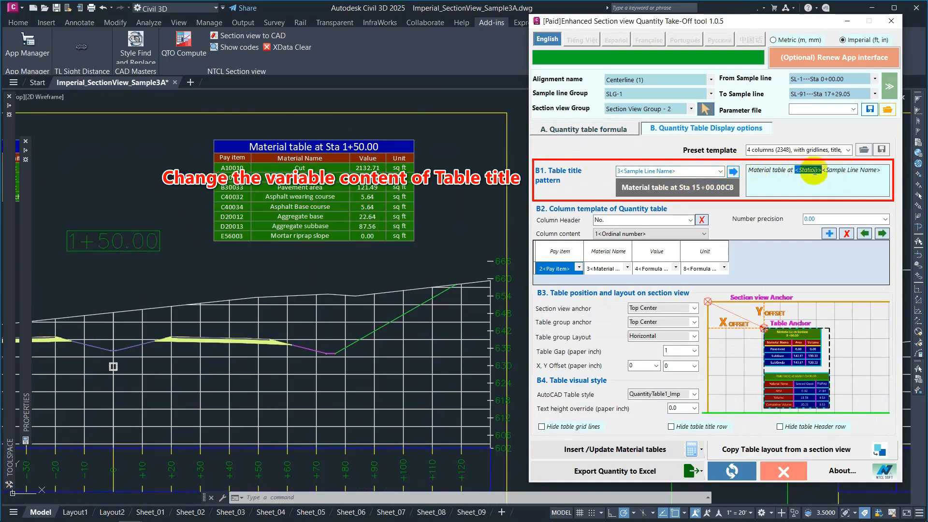
pyautogui.press('Delete')
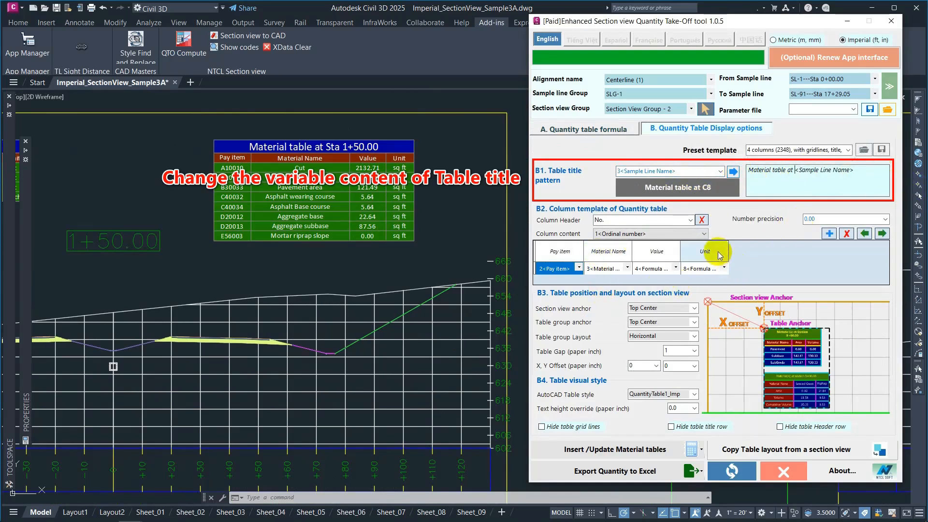
# Step: Add a Segment Quantity column with the content 5<Formula result x Segment length> to the quantity table's column template
pyautogui.click(691, 221)
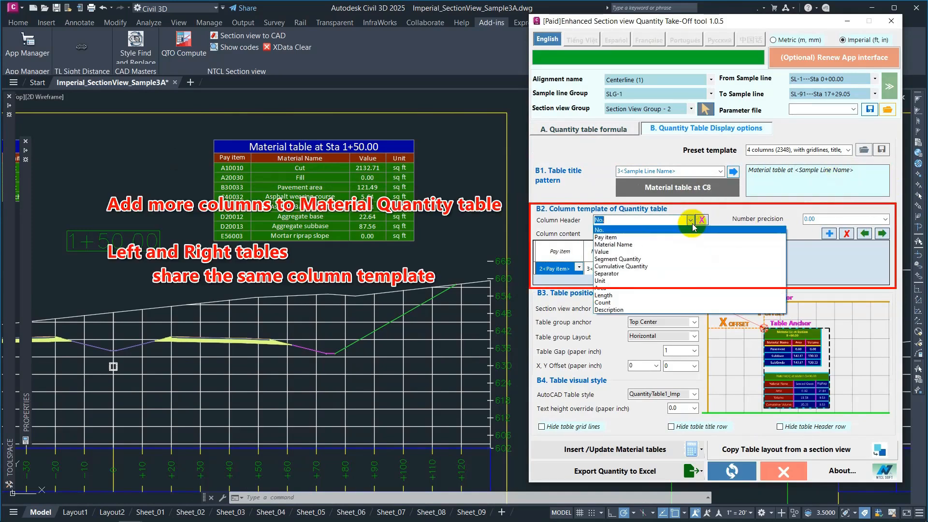
pyautogui.click(709, 260)
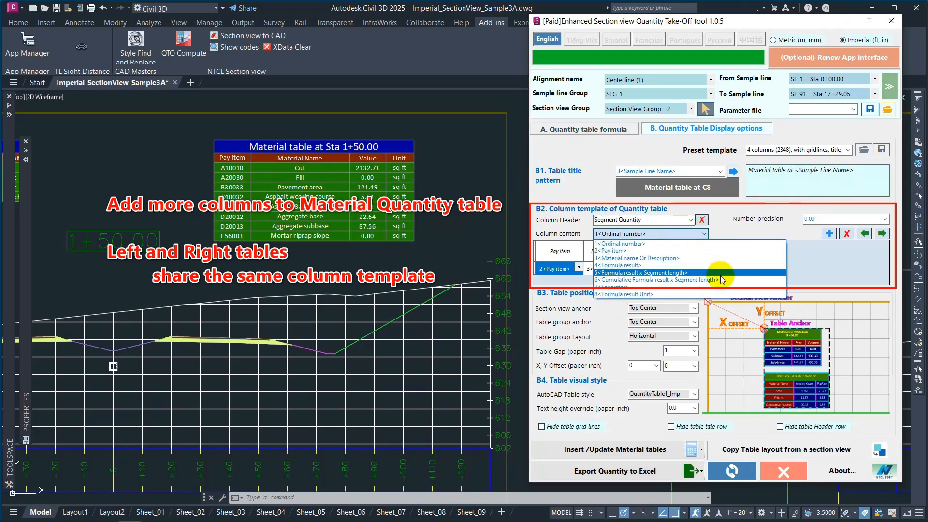
pyautogui.click(723, 273)
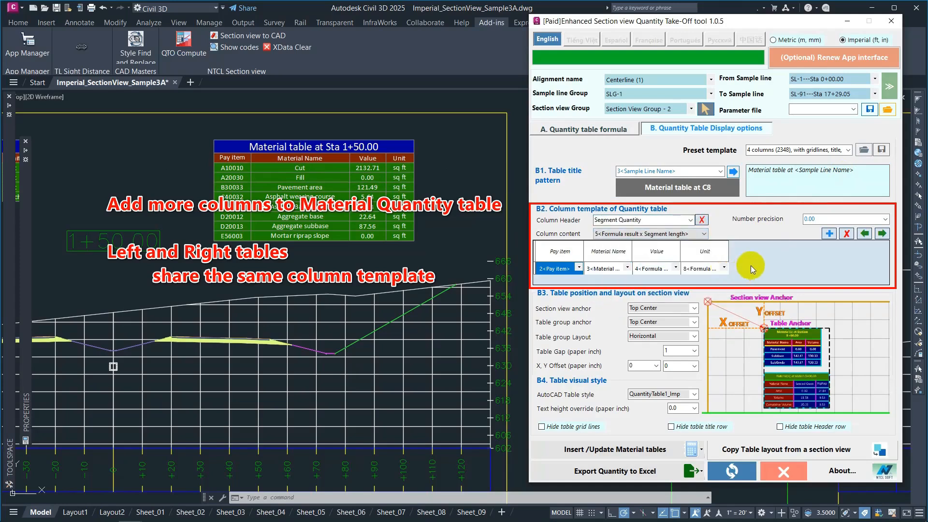
pyautogui.click(830, 234)
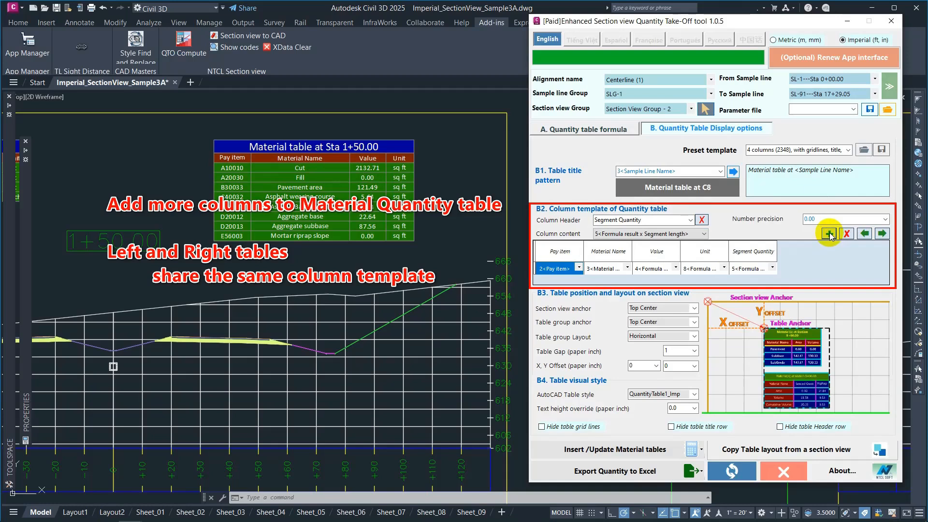
# Step: Add another column headed Segment Quantity with the content 6<Cumulative Formula result x Segment length>
pyautogui.click(704, 234)
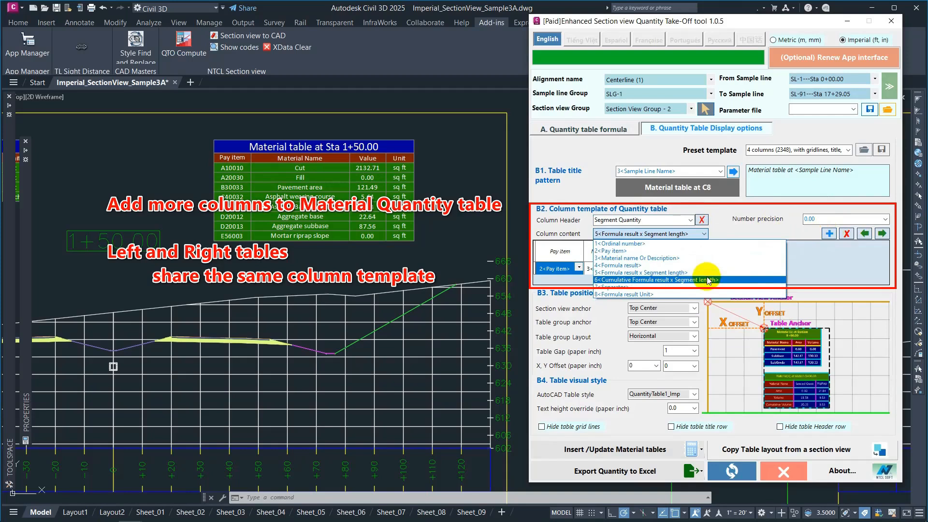
pyautogui.click(708, 281)
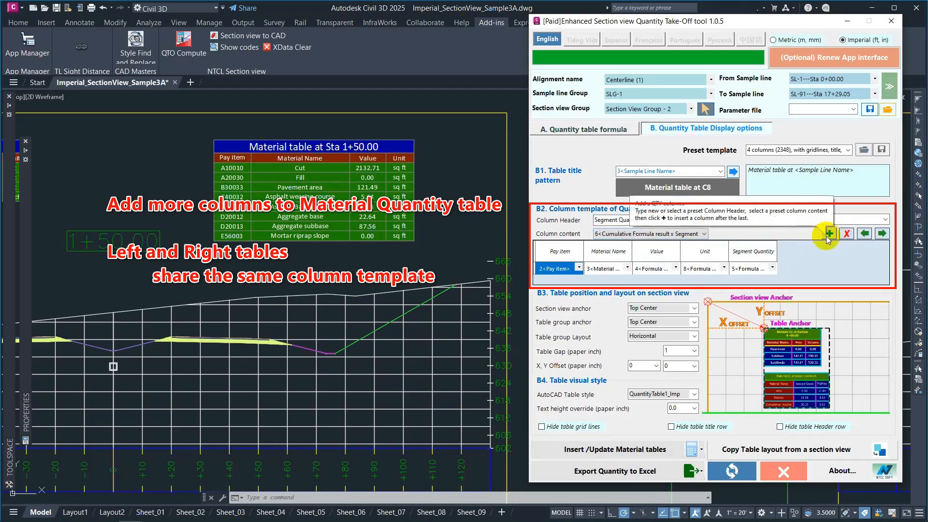
pyautogui.click(699, 235)
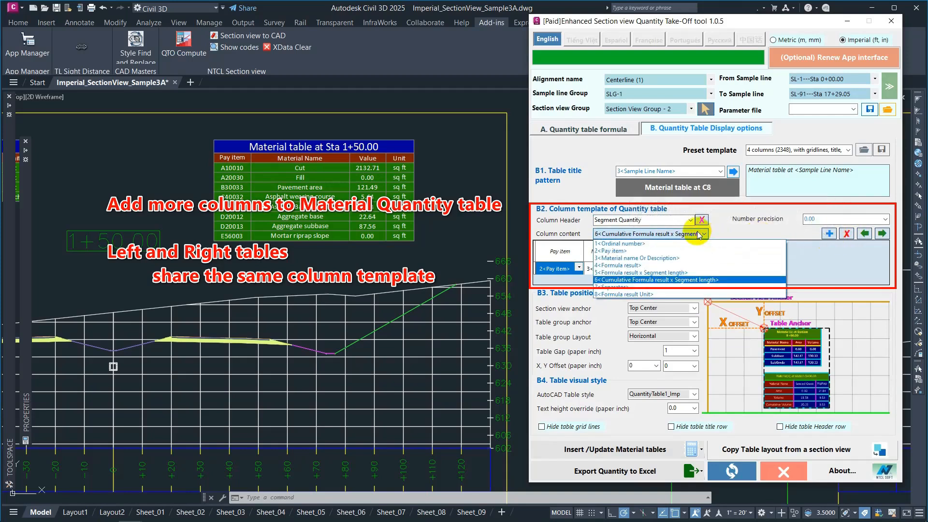
pyautogui.click(691, 280)
pyautogui.click(830, 234)
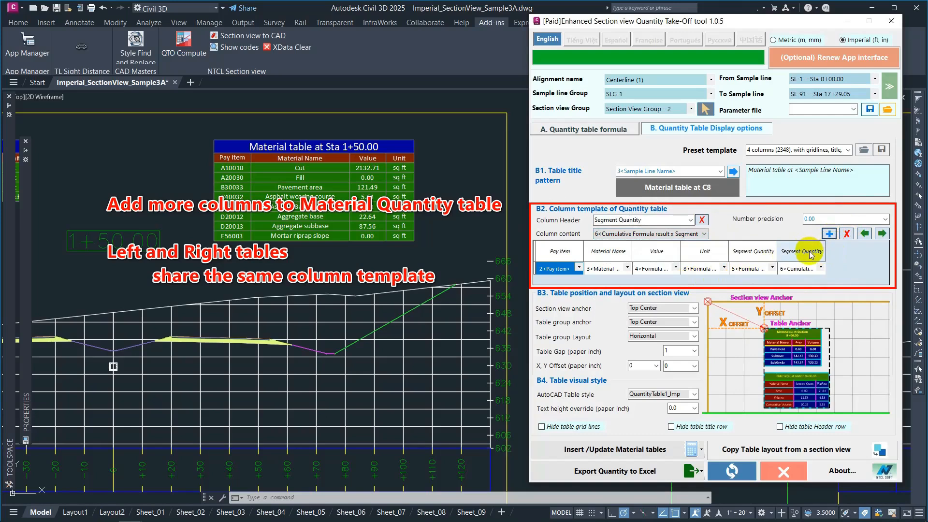
# Step: Add a Cumulative Quantity column with the same cumulative content and delete the wrongly headed second Segment Quantity column
pyautogui.click(690, 220)
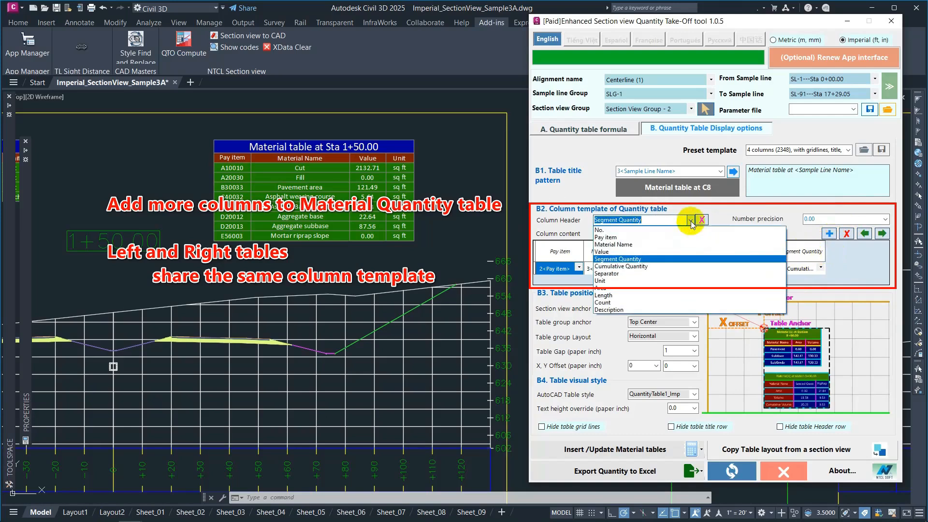
pyautogui.click(621, 267)
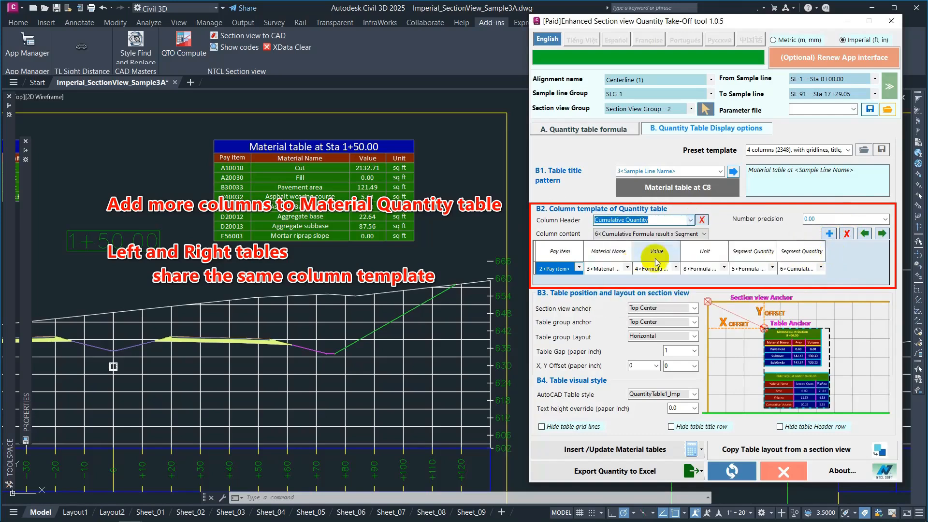
pyautogui.click(829, 233)
pyautogui.click(800, 261)
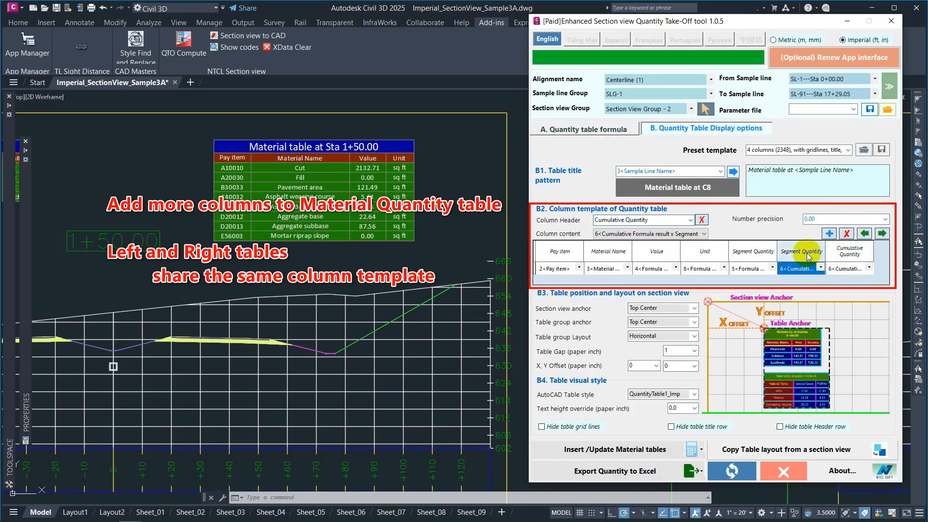
pyautogui.click(847, 234)
# Step: Delete the Unit column from the quantity table's column template
pyautogui.click(821, 269)
pyautogui.click(821, 266)
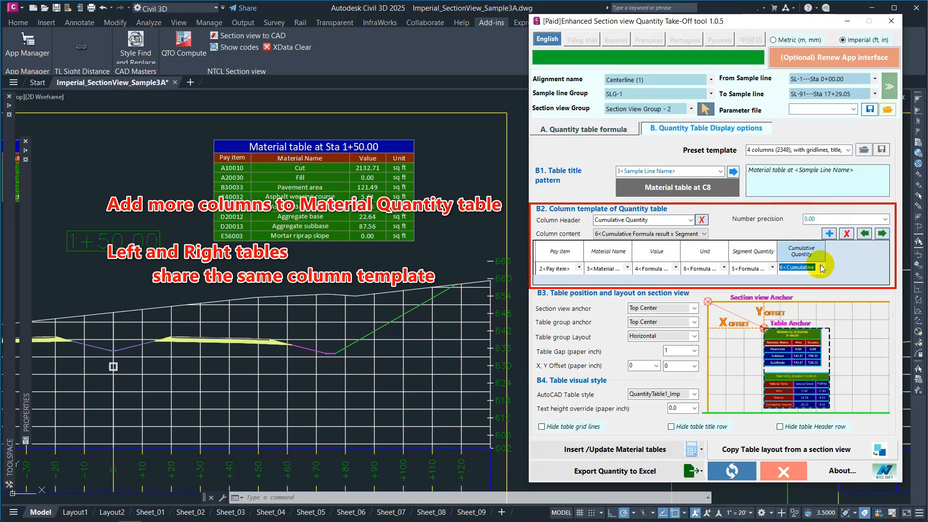
pyautogui.click(711, 264)
pyautogui.click(848, 234)
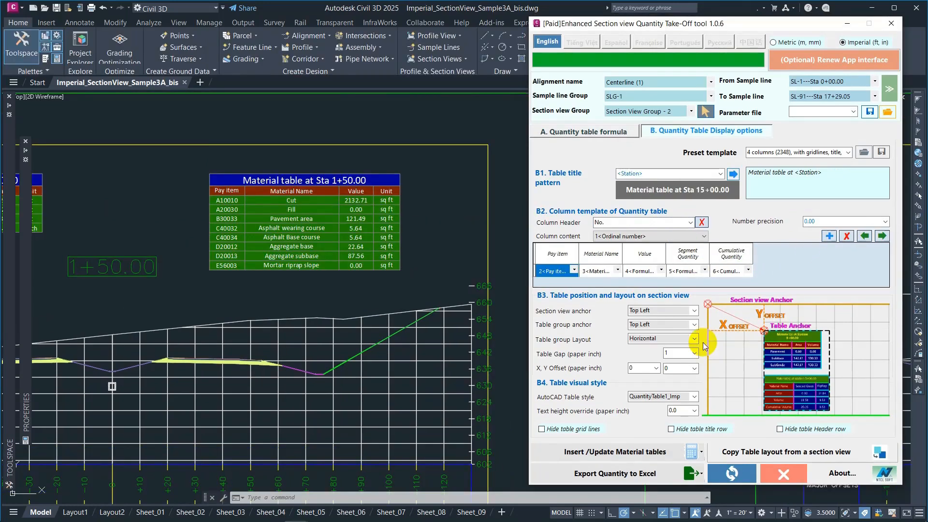
# Step: Set the tables' Y offset to 2 paper inches, compute and insert new material tables, and accept the sample line group properties
pyautogui.click(674, 368)
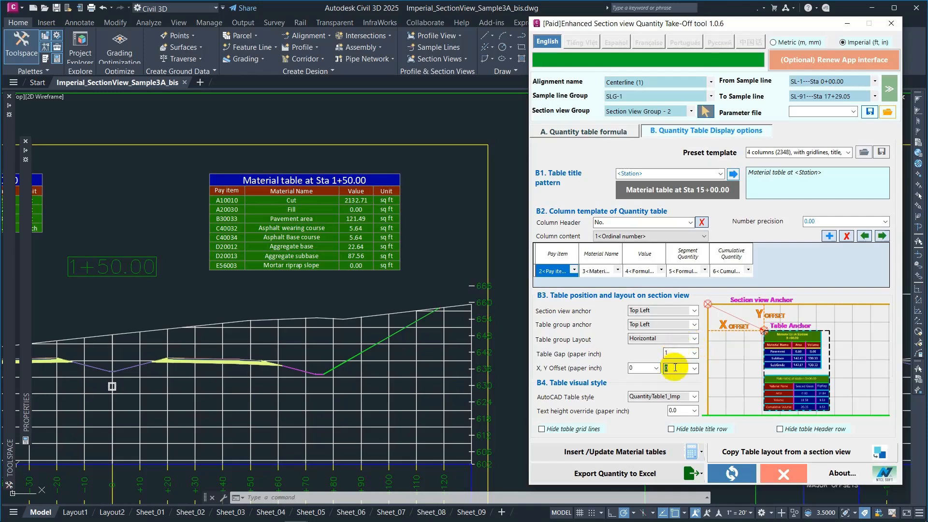
pyautogui.write('2')
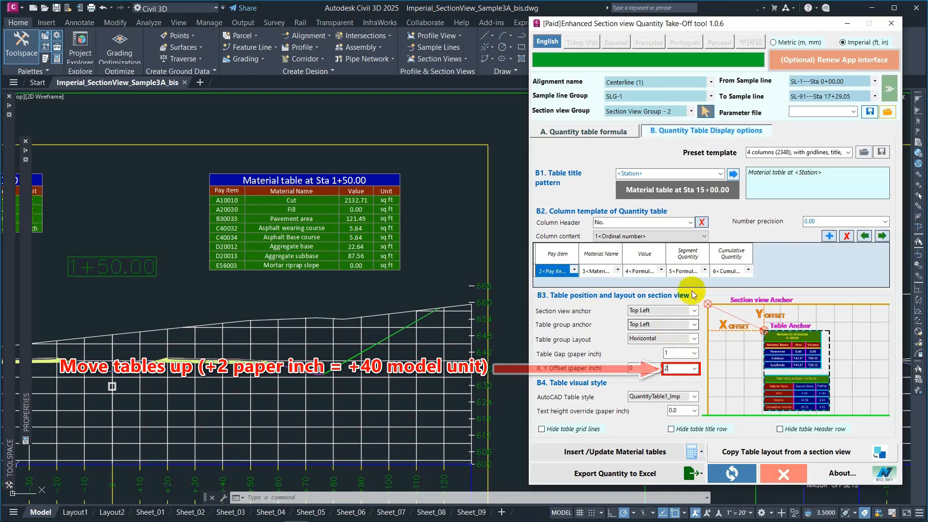
pyautogui.click(700, 454)
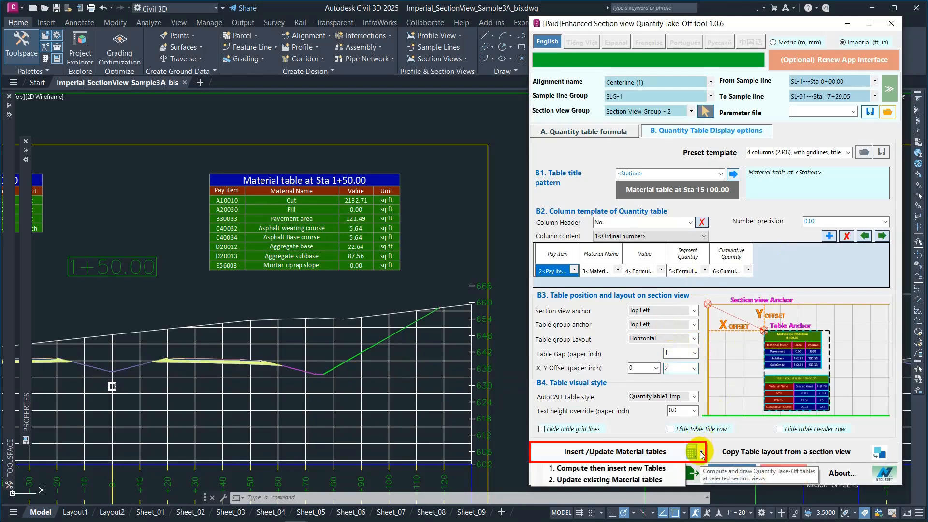
pyautogui.click(674, 469)
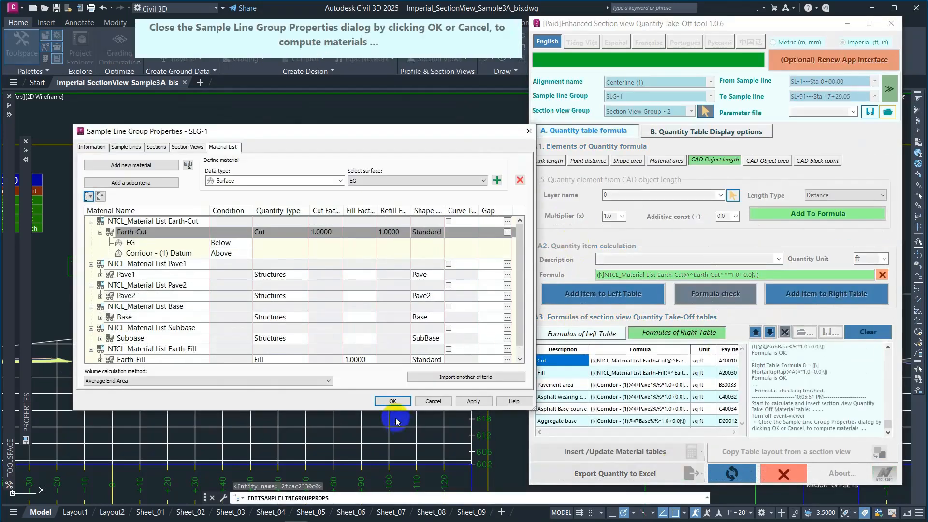
pyautogui.click(404, 401)
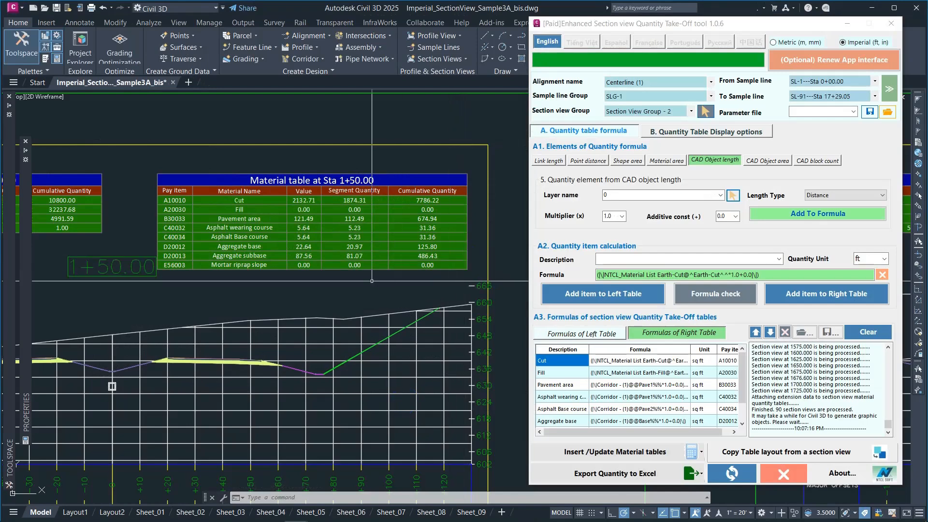
# Step: Export the section view quantities to Excel with Table template 1: Continuous rows
pyautogui.scroll(-7, 431, 299)
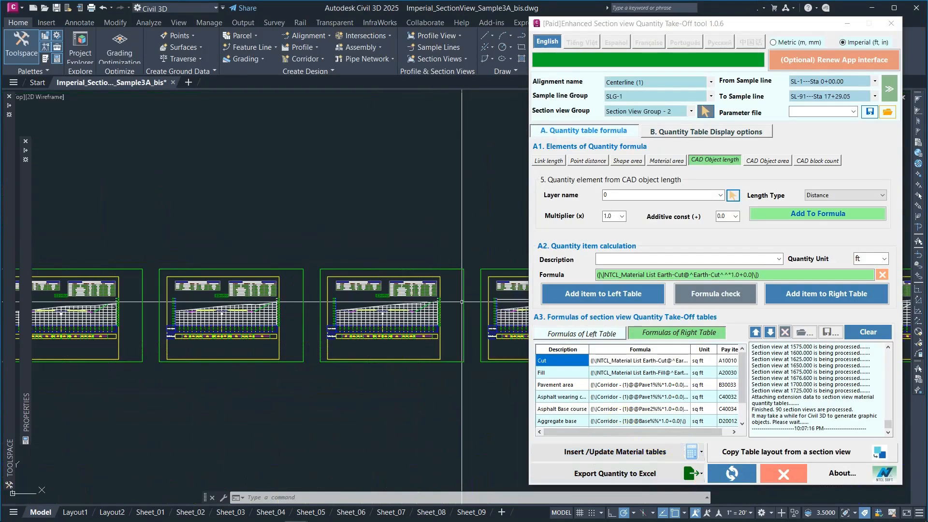
pyautogui.scroll(2, 451, 301)
pyautogui.scroll(5, 451, 302)
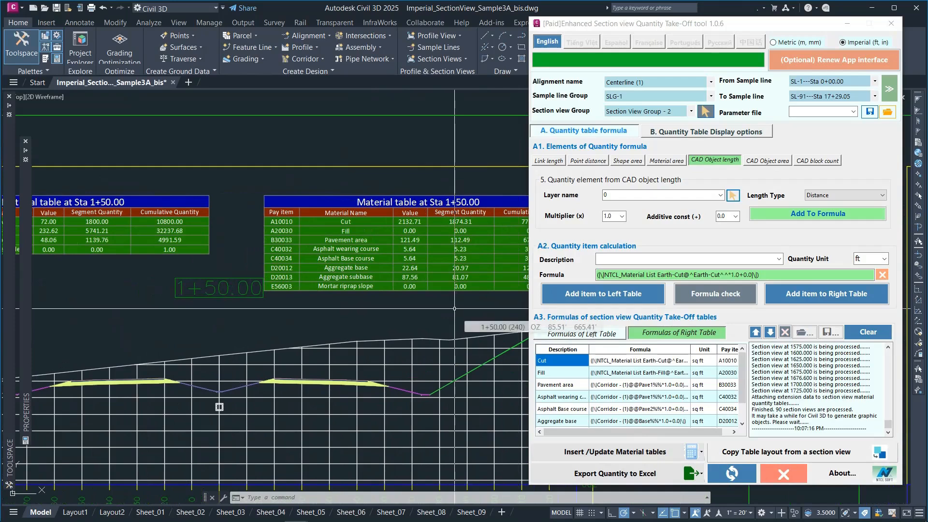
pyautogui.scroll(-2, 350, 310)
pyautogui.moveTo(350, 311)
pyautogui.mouseDown(button='middle')
pyautogui.moveTo(425, 304)
pyautogui.moveTo(310, 270)
pyautogui.mouseUp(button='middle')
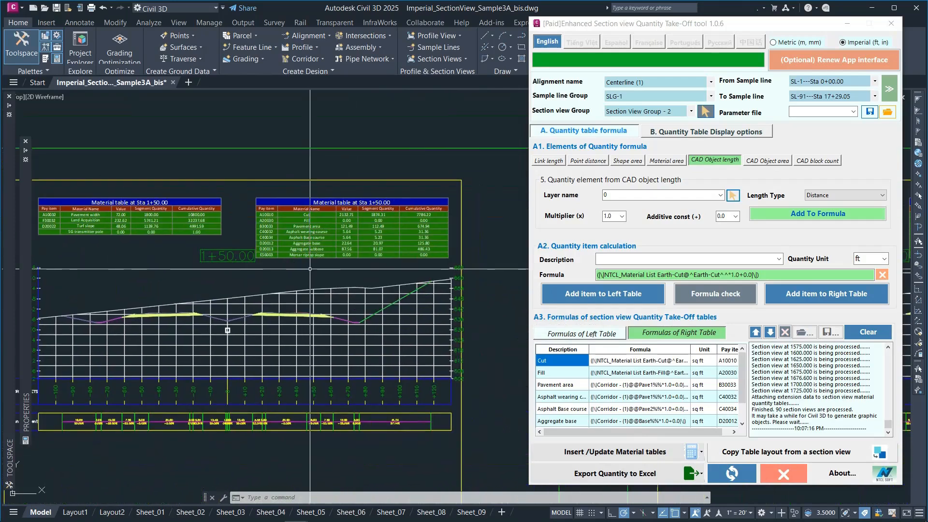
pyautogui.click(699, 474)
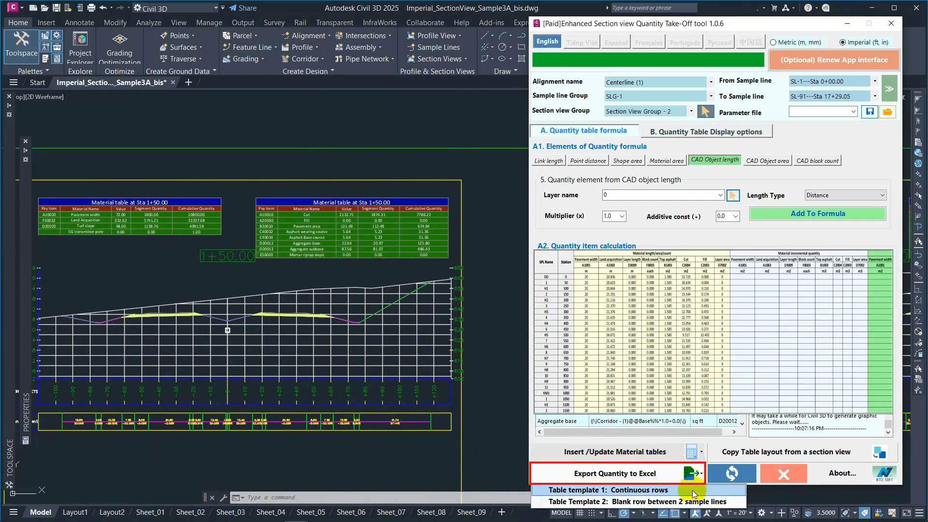
pyautogui.click(694, 492)
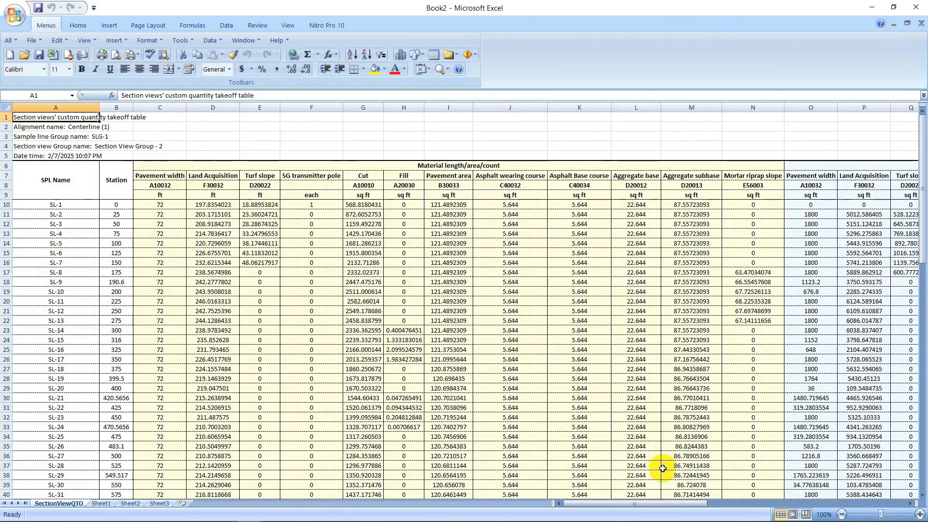
# Step: Compare the area and volume units of the Fill material in the exported length/area/count and incremental quantity blocks
pyautogui.moveTo(663, 506); pyautogui.dragTo(728, 501)
pyautogui.moveTo(643, 195); pyautogui.dragTo(686, 195)
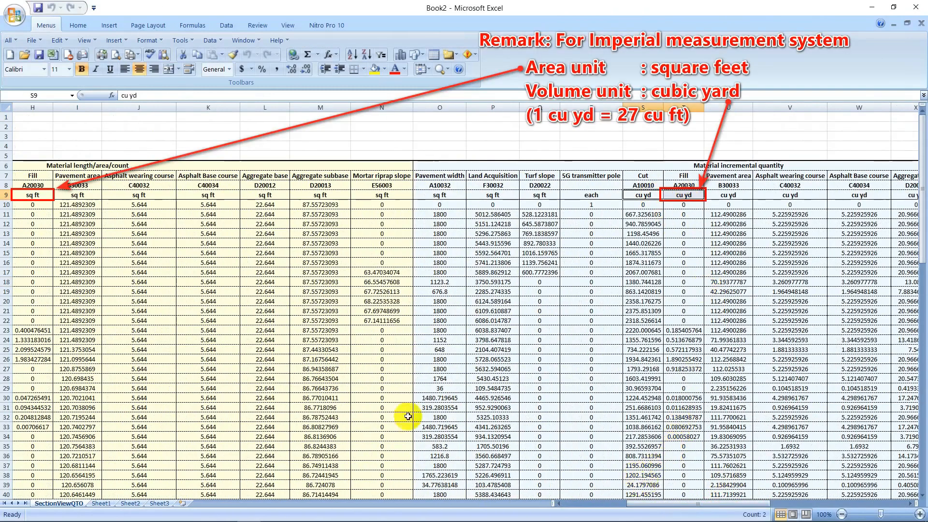
pyautogui.click(33, 195)
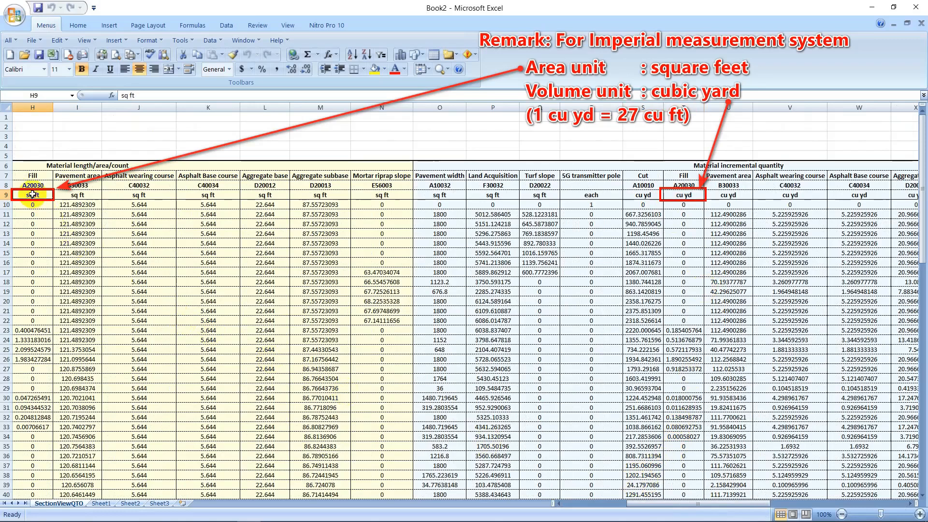
pyautogui.click(692, 196)
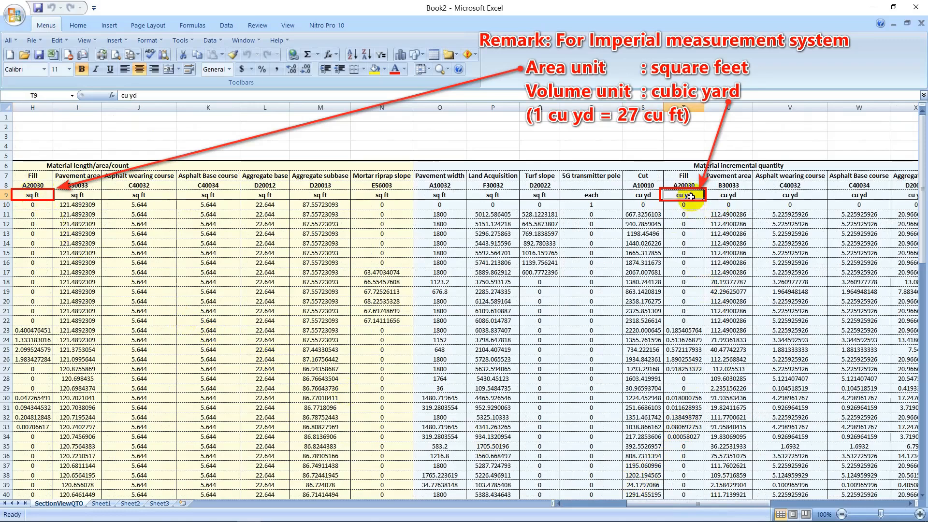
pyautogui.moveTo(766, 503); pyautogui.dragTo(799, 498)
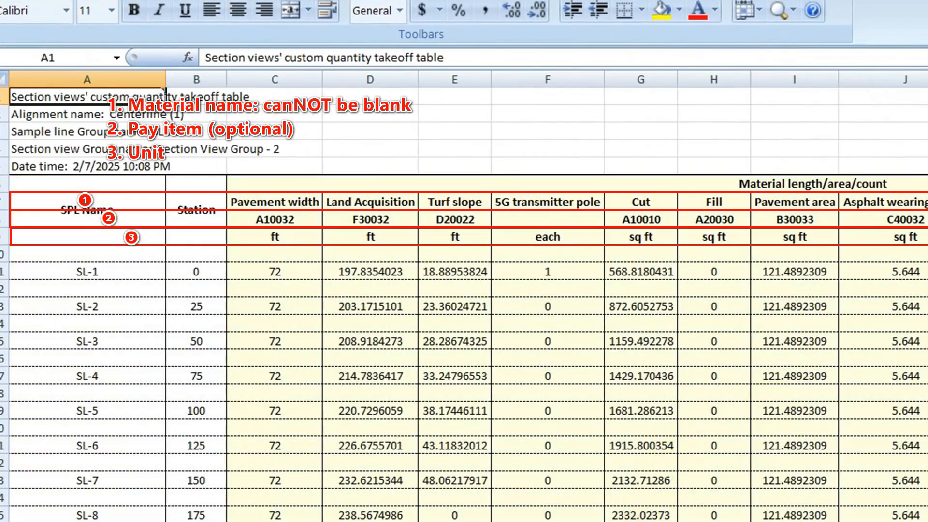
# Step: Examine the SectionViewQTO2 sheet's material headers and its area, incremental and cumulative quantities laid out with blank rows between sample lines
pyautogui.hscroll(6, 468, 305)
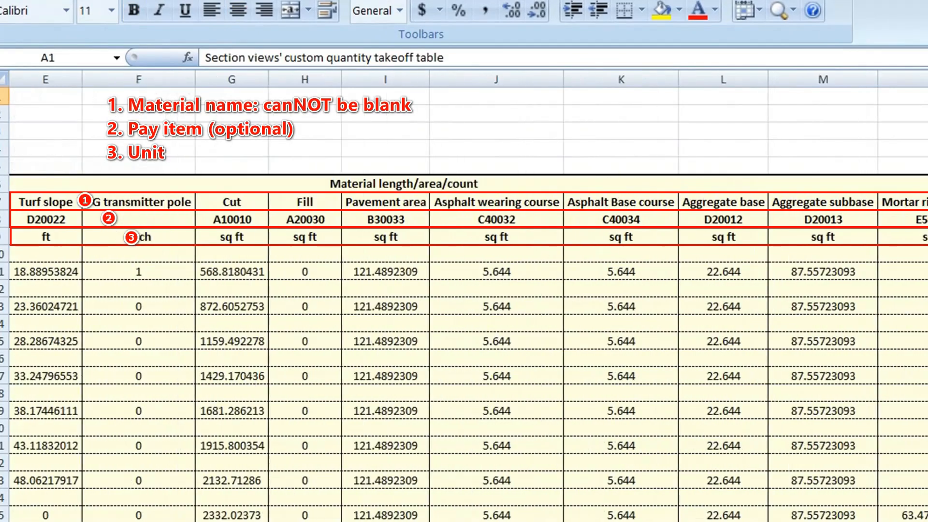
pyautogui.click(927, 289)
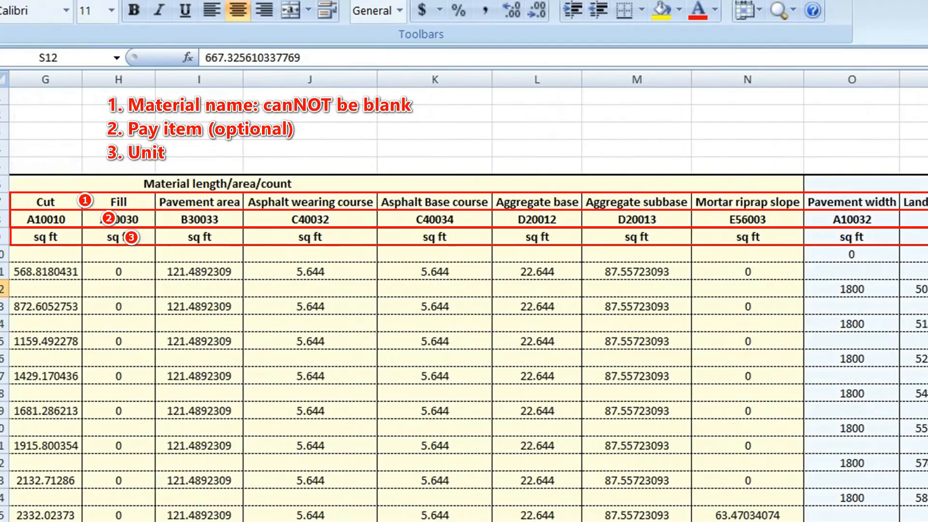
pyautogui.click(927, 324)
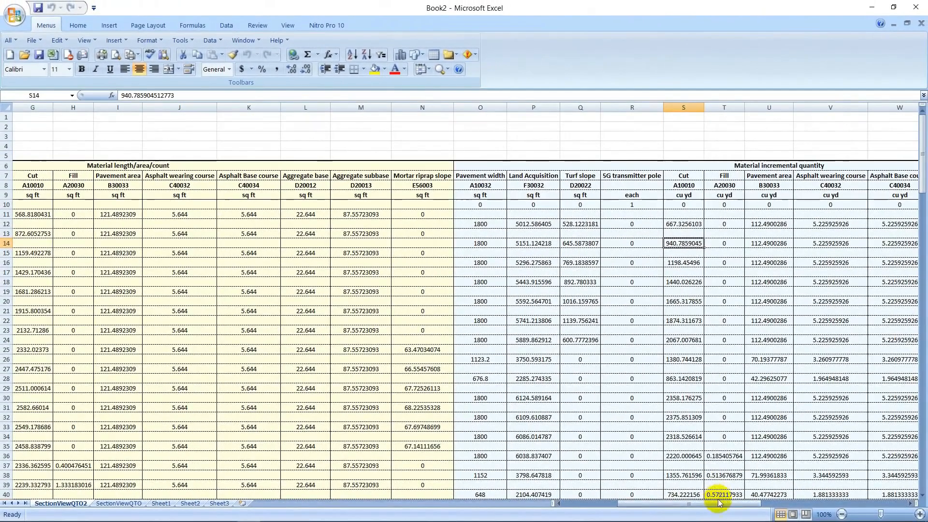
pyautogui.moveTo(719, 502); pyautogui.dragTo(800, 503)
pyautogui.click(844, 253)
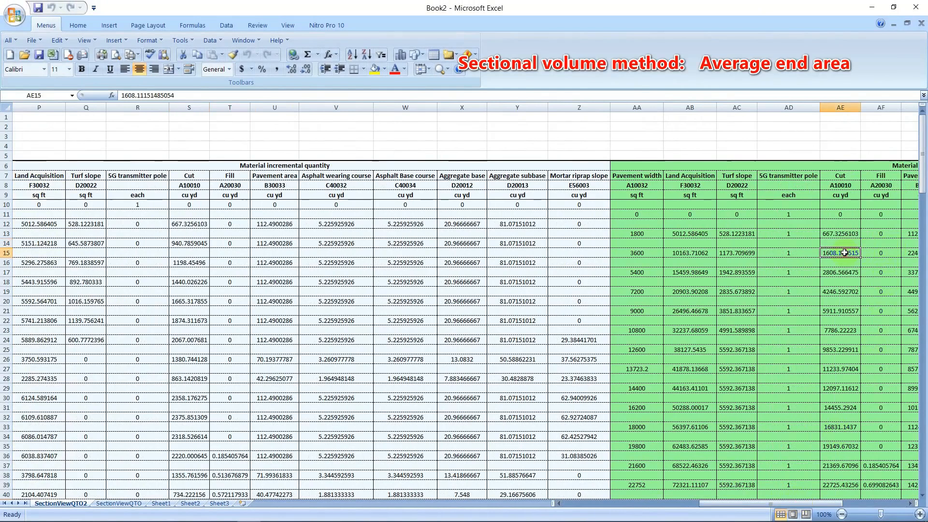
pyautogui.moveTo(789, 507); pyautogui.dragTo(856, 504)
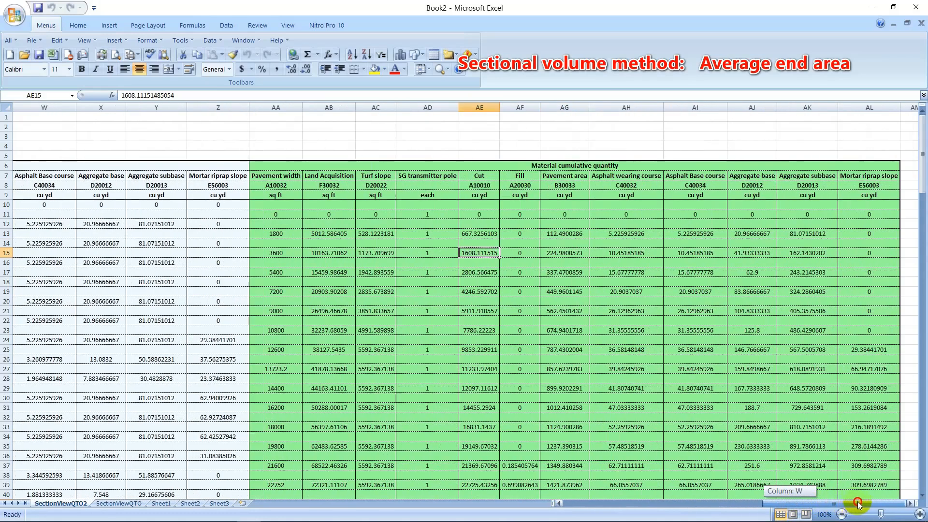
pyautogui.scroll(-1, 856, 505)
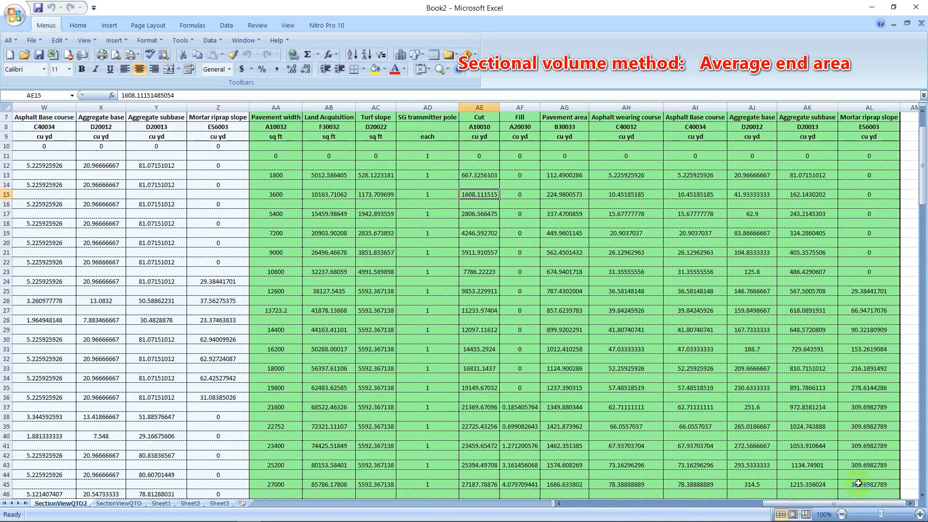
pyautogui.moveTo(846, 505); pyautogui.dragTo(619, 503)
pyautogui.scroll(1, 754, 478)
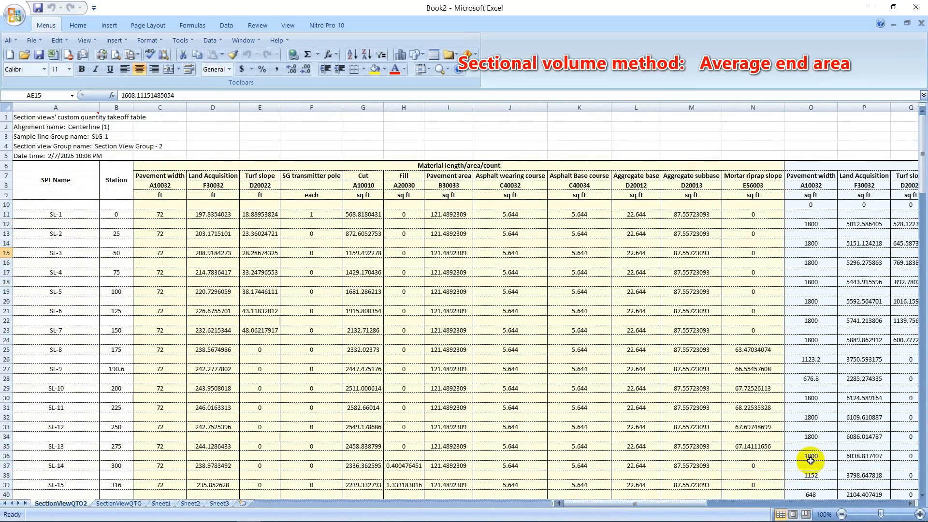